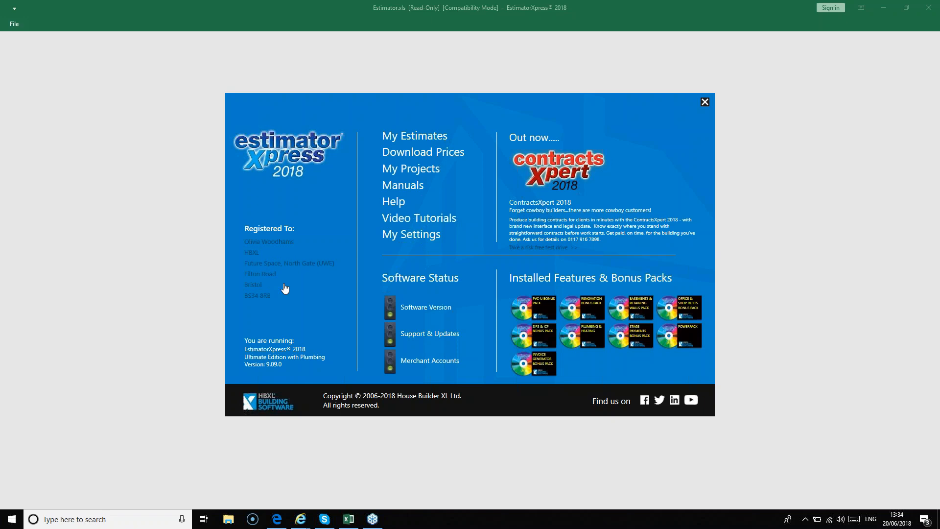
Step: Check the registered company's contact details and close them without making changes
{"action": "left_click", "coordinate": [259, 272]}
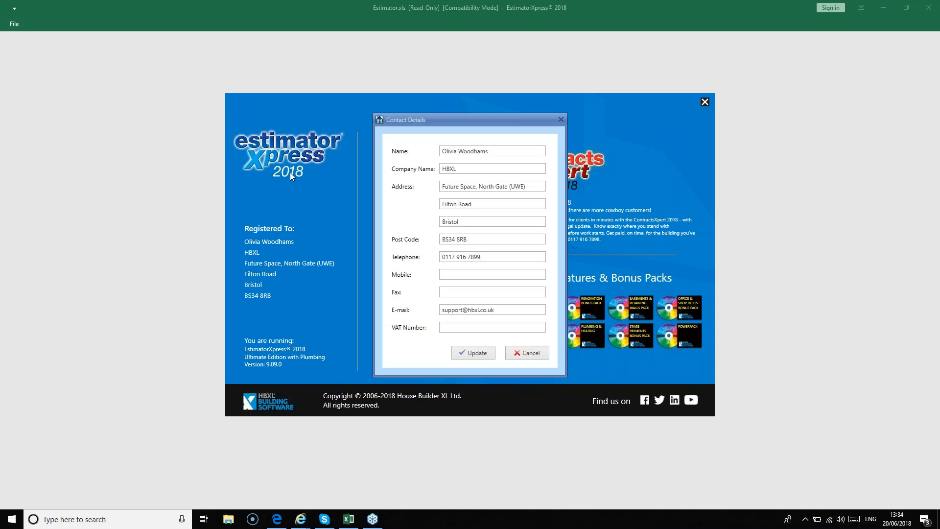
{"action": "left_click_drag", "start_coordinate": [460, 169], "coordinate": [424, 176]}
{"action": "left_click", "coordinate": [533, 353]}
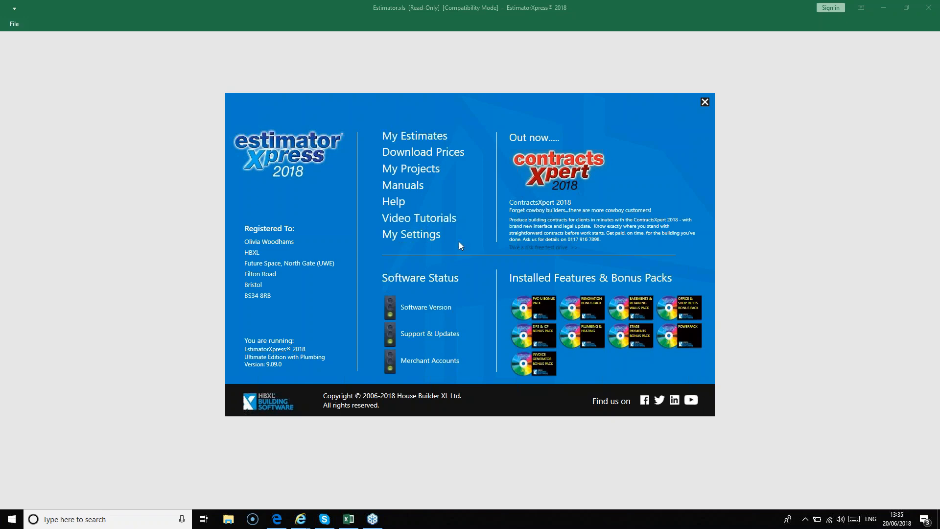
Step: Open the library of price books from the settings
{"action": "left_click", "coordinate": [421, 235]}
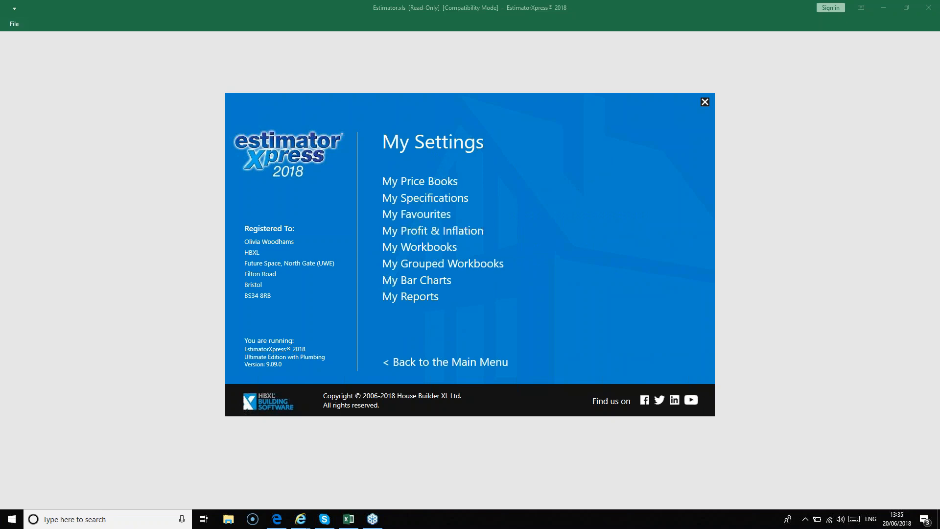
{"action": "left_click", "coordinate": [437, 184]}
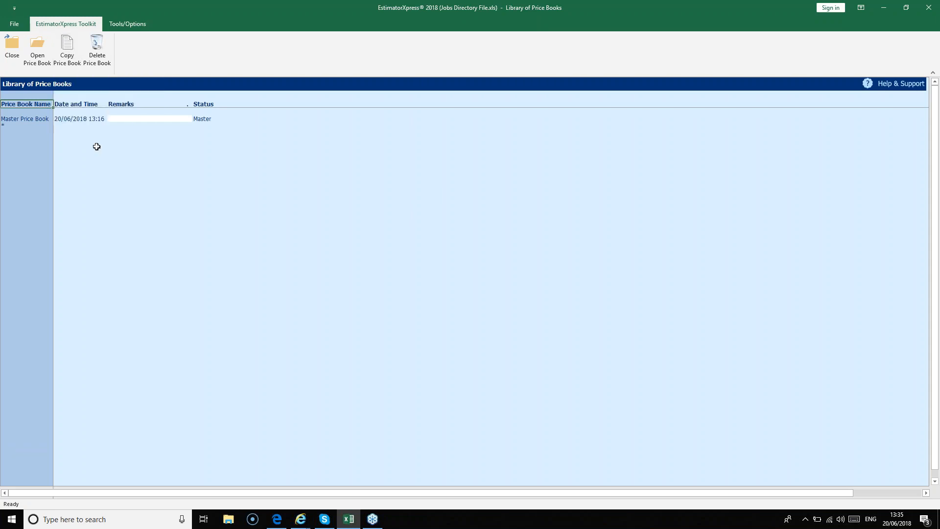
Step: Open the Labour section of the Master Price Book
{"action": "left_click", "coordinate": [42, 119]}
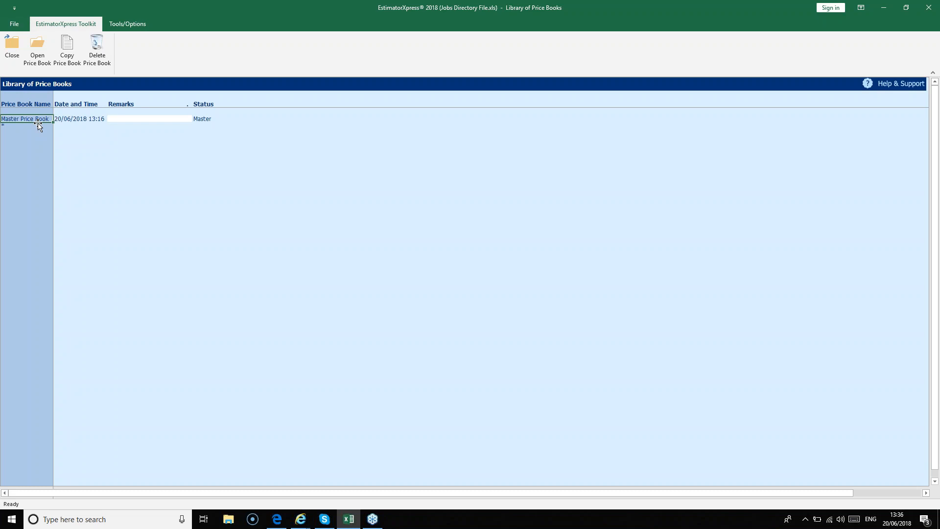
{"action": "right_click", "coordinate": [39, 122]}
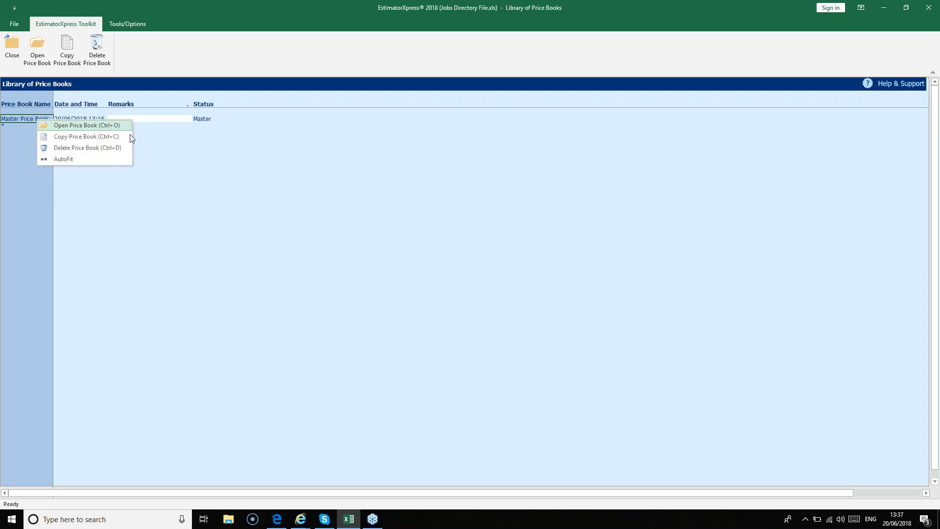
{"action": "left_click", "coordinate": [140, 153]}
{"action": "left_click", "coordinate": [139, 177]}
{"action": "left_click", "coordinate": [31, 120]}
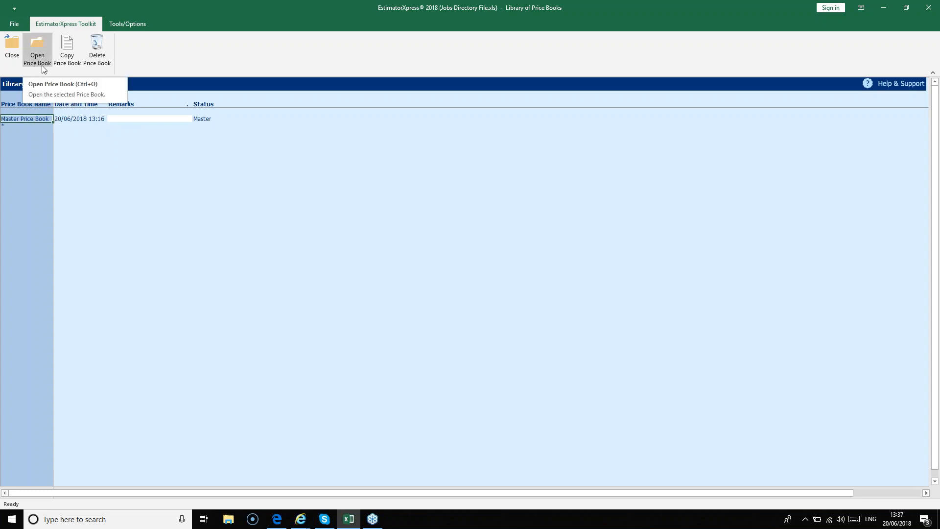
{"action": "right_click", "coordinate": [37, 117]}
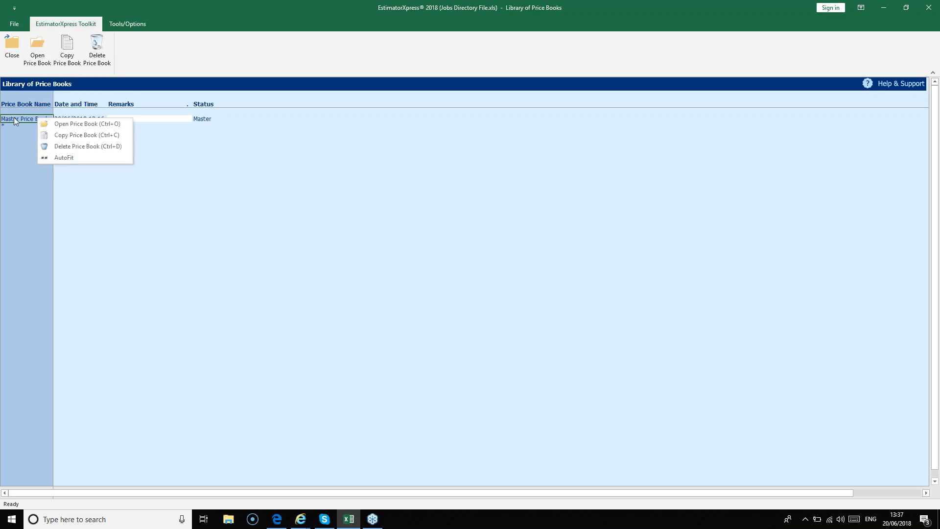
{"action": "left_click", "coordinate": [37, 60]}
{"action": "left_click", "coordinate": [37, 61]}
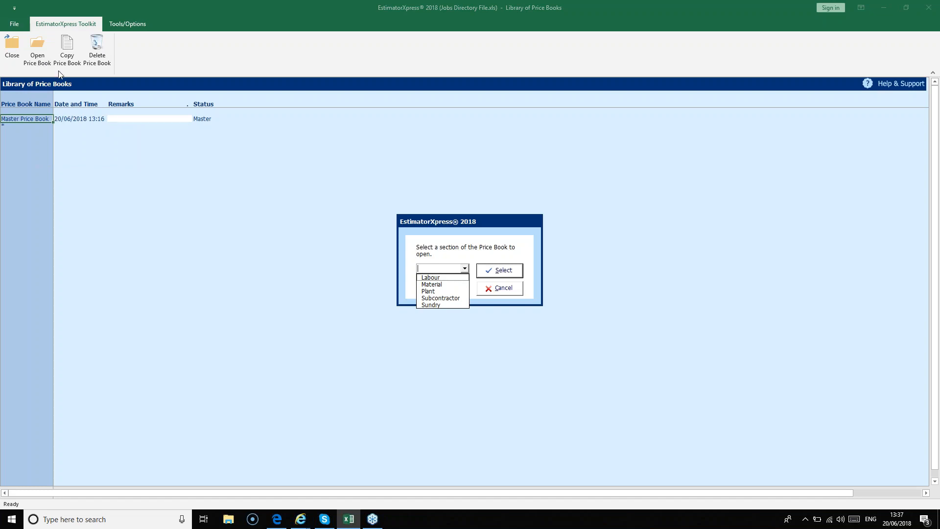
{"action": "left_click", "coordinate": [454, 277]}
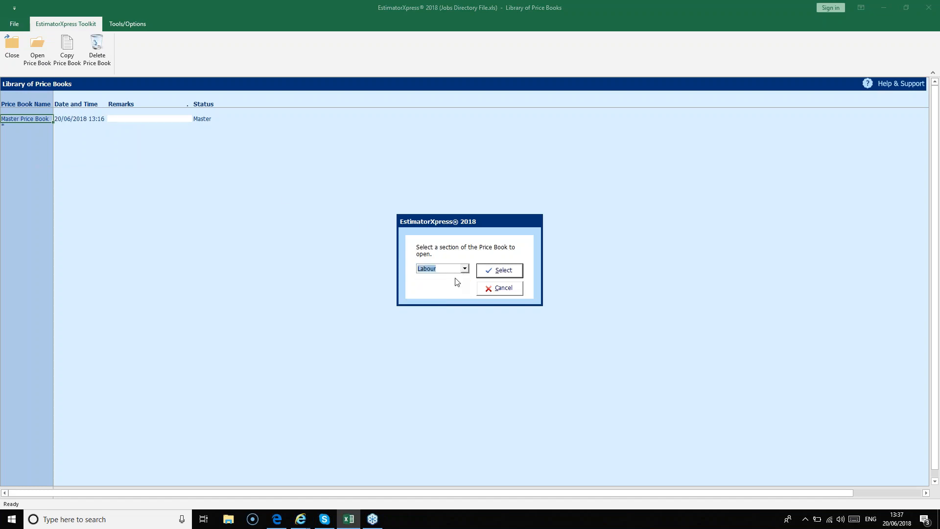
{"action": "left_click", "coordinate": [517, 272]}
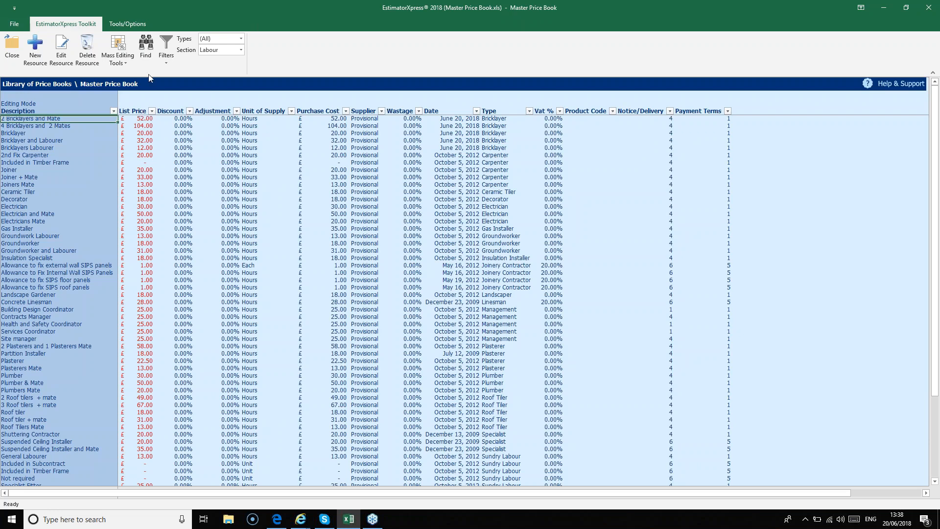
Step: Unlock the Purchase Cost column of the labour resources for direct price editing
{"action": "left_click", "coordinate": [123, 57]}
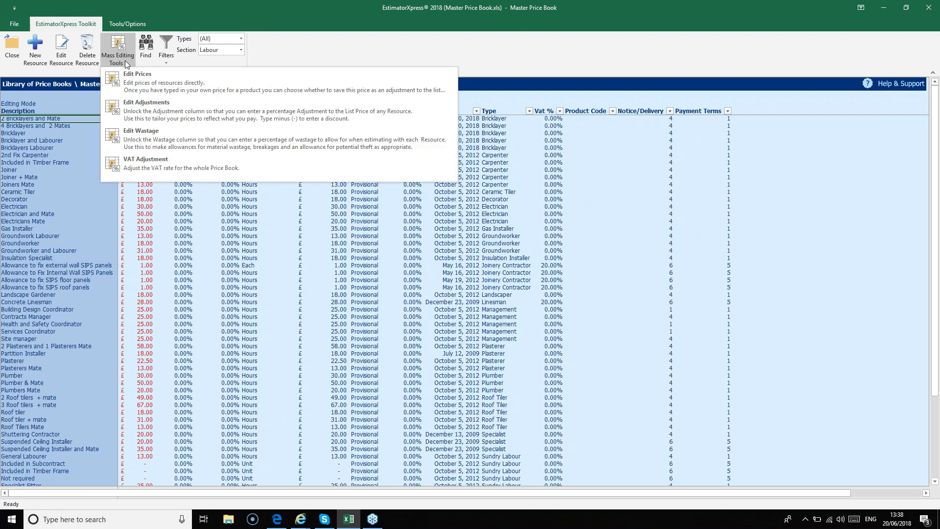
{"action": "left_click", "coordinate": [185, 80]}
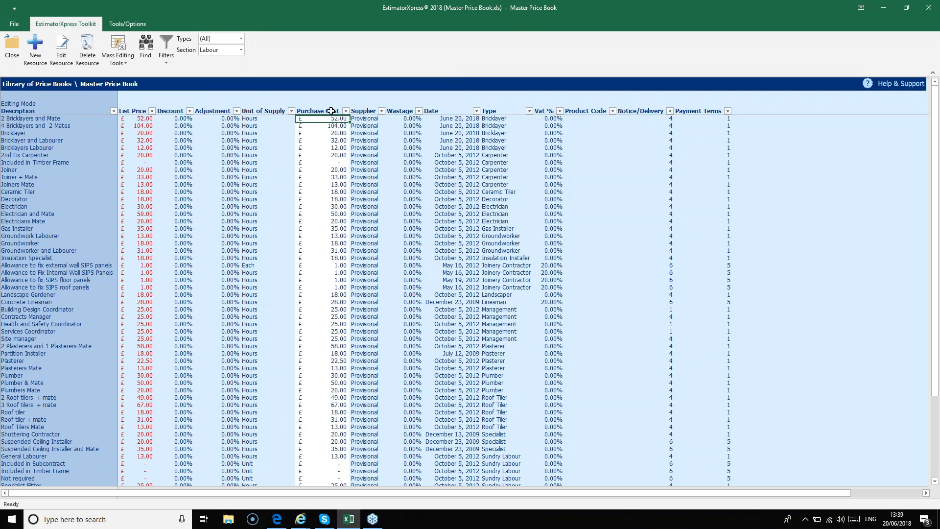
{"action": "left_click", "coordinate": [142, 119]}
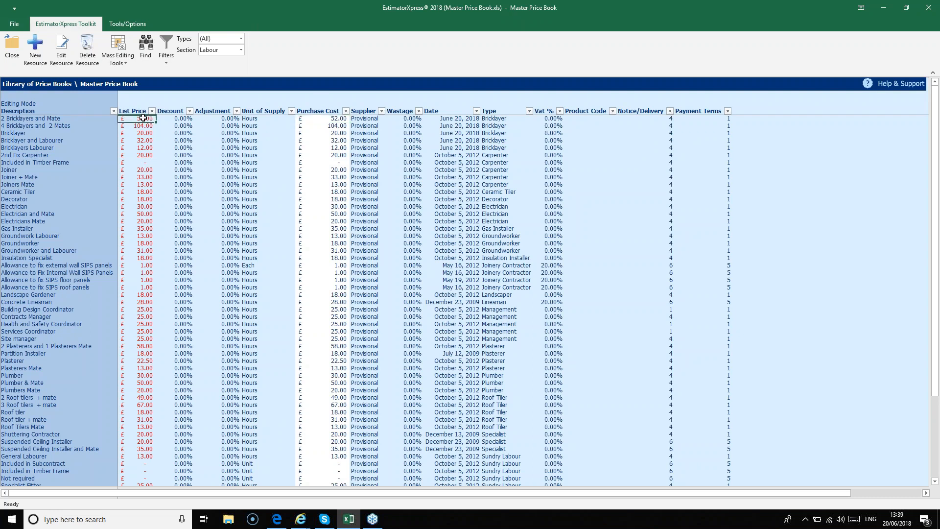
{"action": "left_click", "coordinate": [341, 119]}
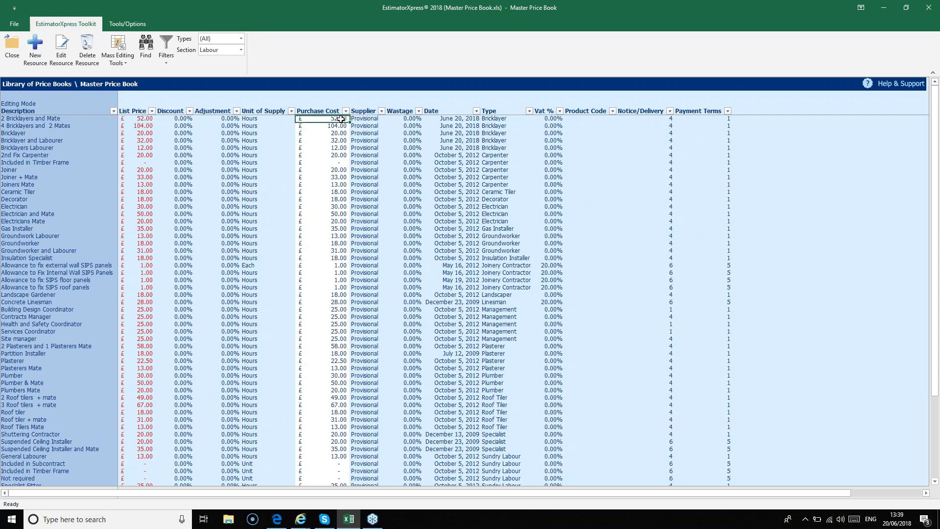
{"action": "left_click_drag", "start_coordinate": [69, 118], "coordinate": [72, 148]}
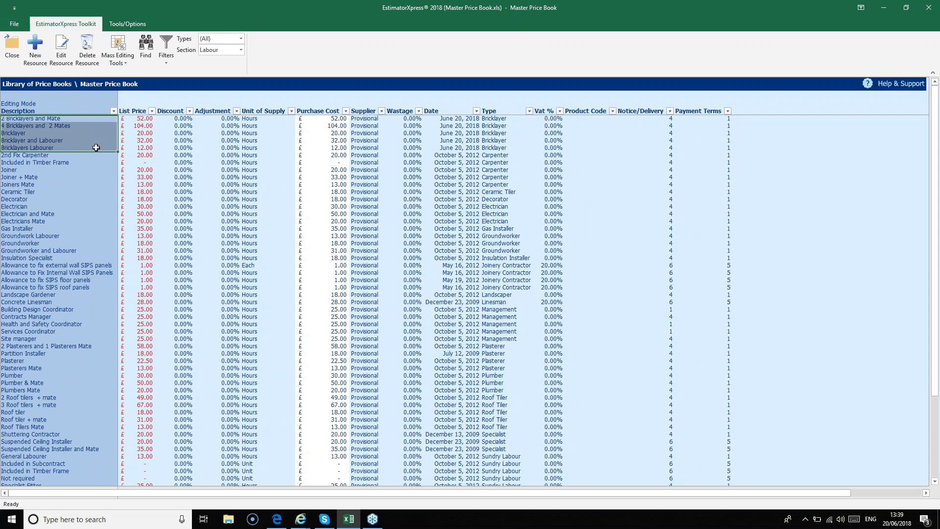
Step: Set the purchase cost of the Bricklayer resource to £18.00
{"action": "left_click", "coordinate": [41, 132]}
{"action": "key", "text": "Right"}
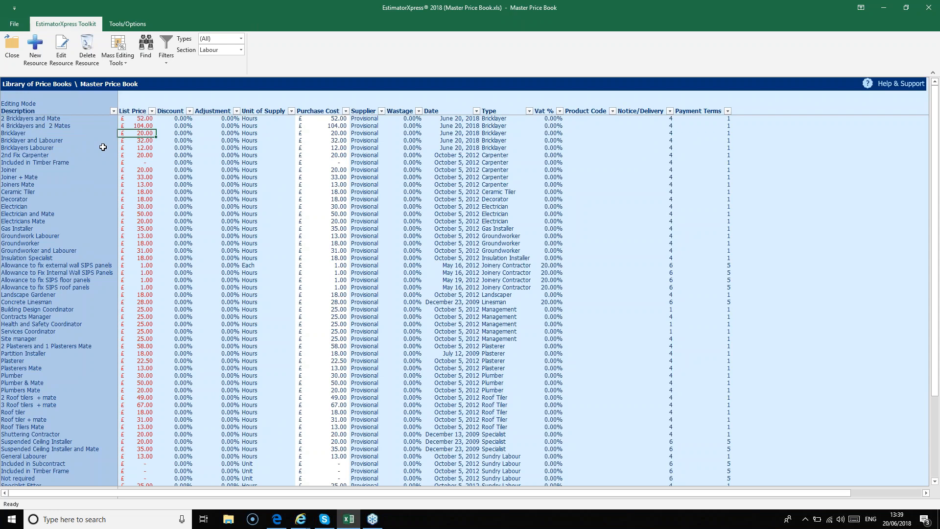
{"action": "key", "text": "Right"}
{"action": "key", "text": "Right"}
{"action": "key", "text": "Right"}
{"action": "key", "text": "Right"}
{"action": "key", "text": "Delete"}
{"action": "type", "text": "18"}
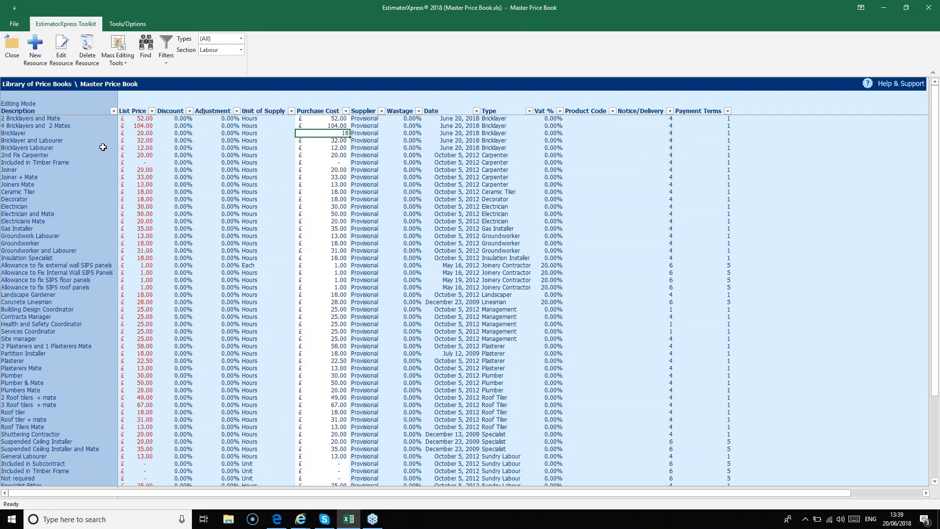
{"action": "key", "text": "Return"}
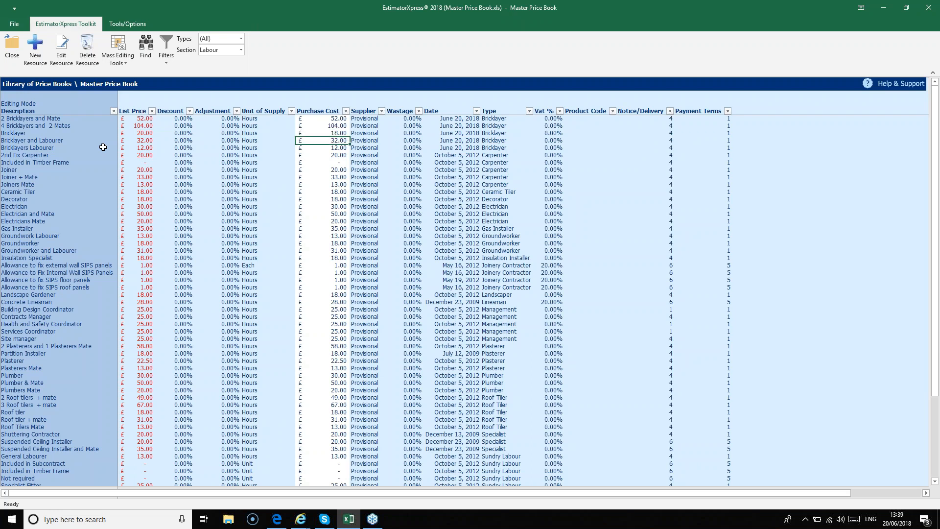
Step: Set the purchase cost of the Bricklayers Labourer resource to £10.00
{"action": "key", "text": "Return"}
{"action": "type", "text": "10"}
{"action": "key", "text": "Return"}
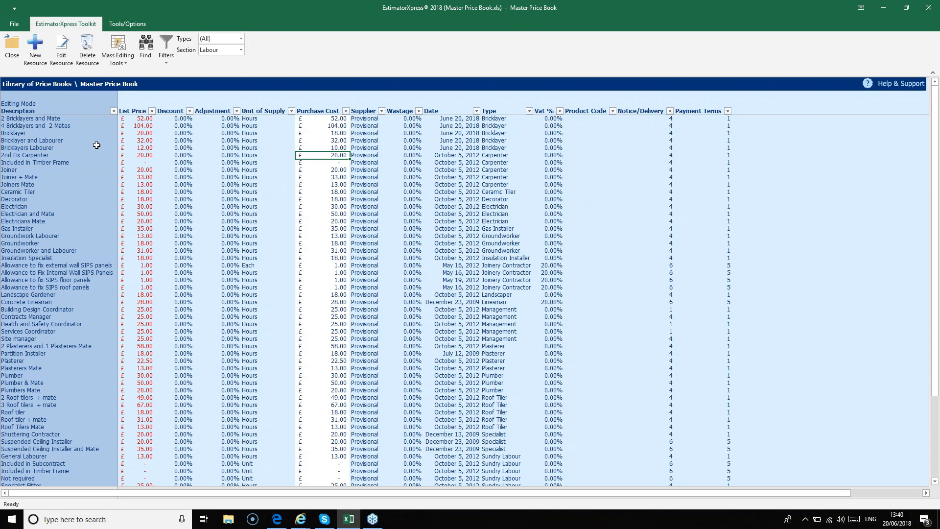
Step: Set the purchase cost of the Bricklayer and Labourer resource to £28.00
{"action": "left_click", "coordinate": [58, 141]}
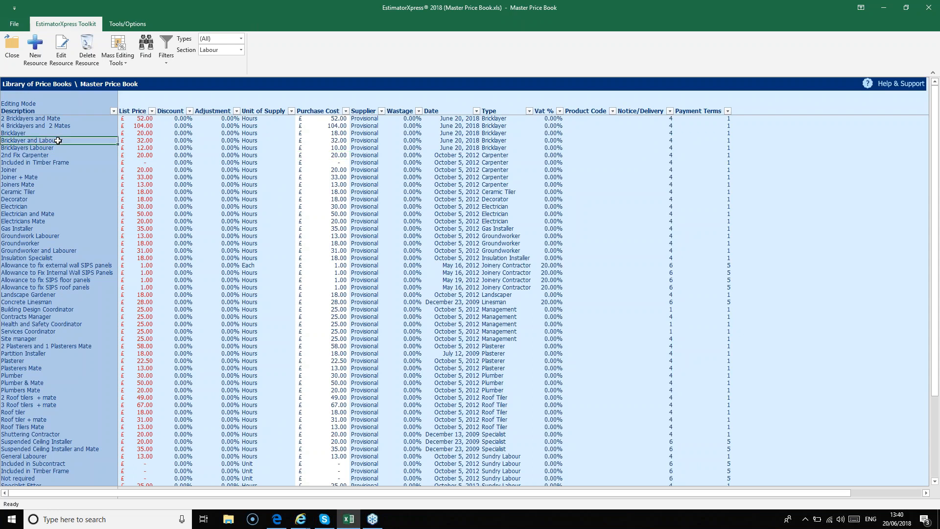
{"action": "key", "text": "Tab"}
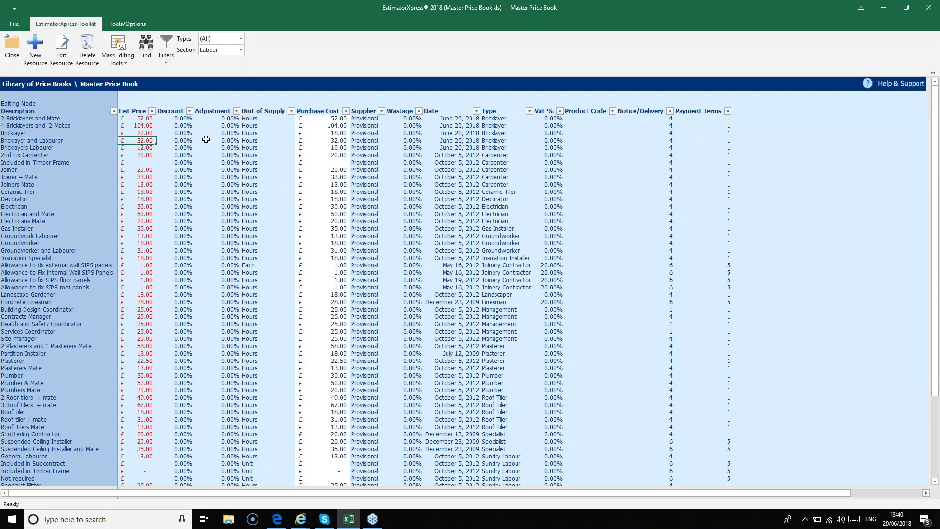
{"action": "key", "text": "Tab"}
{"action": "key", "text": "Tab"}
{"action": "key", "text": "Tab"}
{"action": "key", "text": "Tab"}
{"action": "key", "text": "Down"}
{"action": "key", "text": "Up"}
{"action": "type", "text": "28"}
{"action": "key", "text": "Return"}
{"action": "key", "text": "Down"}
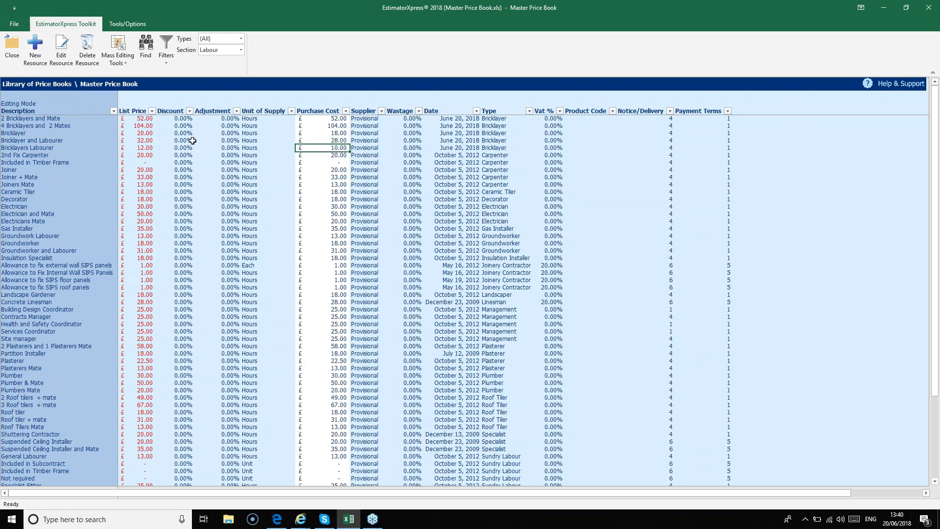
Step: Set the purchase cost of the 2 Bricklayers and Mate resource to £46.00
{"action": "left_click", "coordinate": [66, 119]}
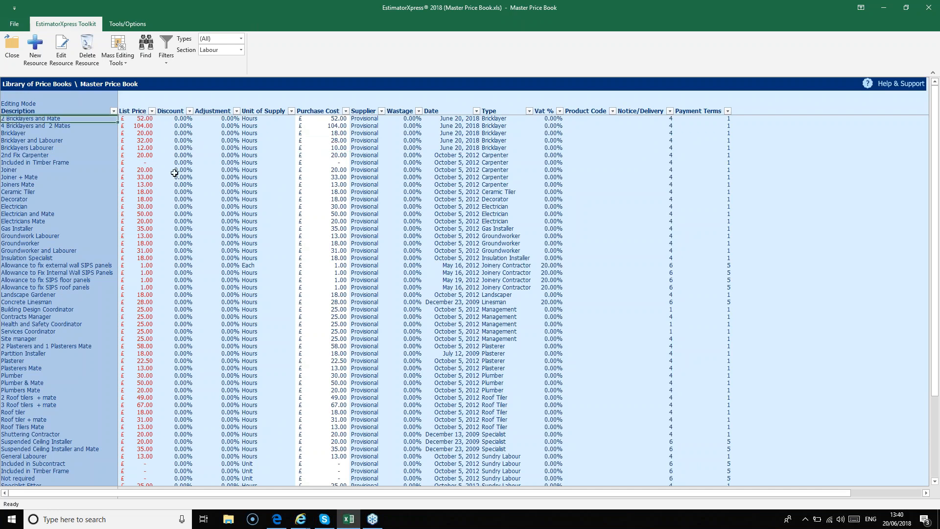
{"action": "key", "text": "Right"}
{"action": "key", "text": "Right"}
{"action": "key", "text": "Right"}
{"action": "key", "text": "Right"}
{"action": "key", "text": "Right"}
{"action": "key", "text": "Left"}
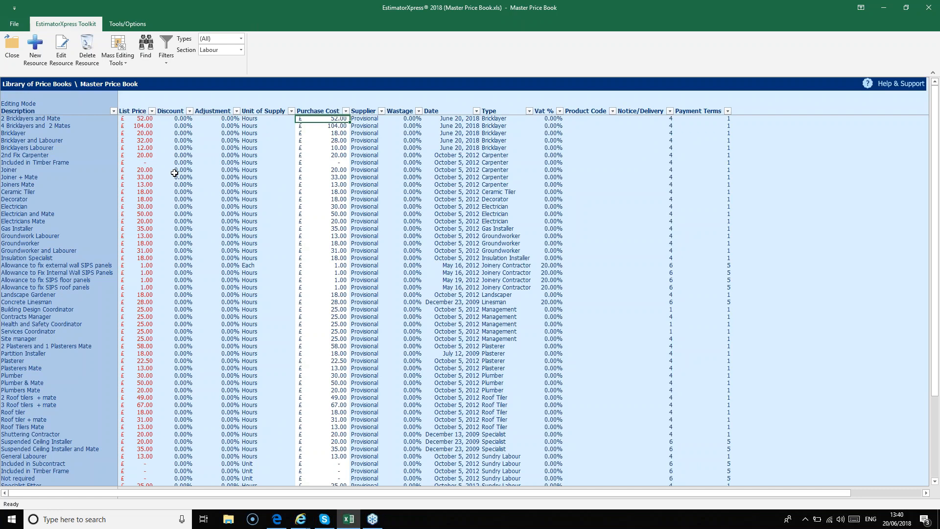
{"action": "key", "text": "F2"}
{"action": "key", "text": "BackSpace"}
{"action": "key", "text": "BackSpace"}
{"action": "type", "text": "46"}
{"action": "key", "text": "Return"}
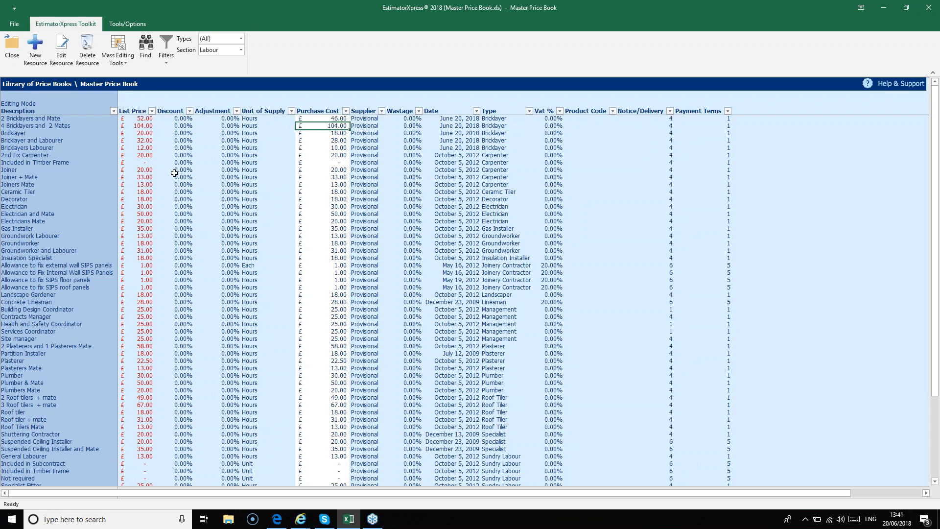
Step: Set the purchase cost of the 4 Bricklayers and 2 Mates resource to £92.00
{"action": "key", "text": "F2"}
{"action": "key", "text": "BackSpace"}
{"action": "key", "text": "BackSpace"}
{"action": "key", "text": "BackSpace"}
{"action": "type", "text": "92"}
{"action": "key", "text": "Return"}
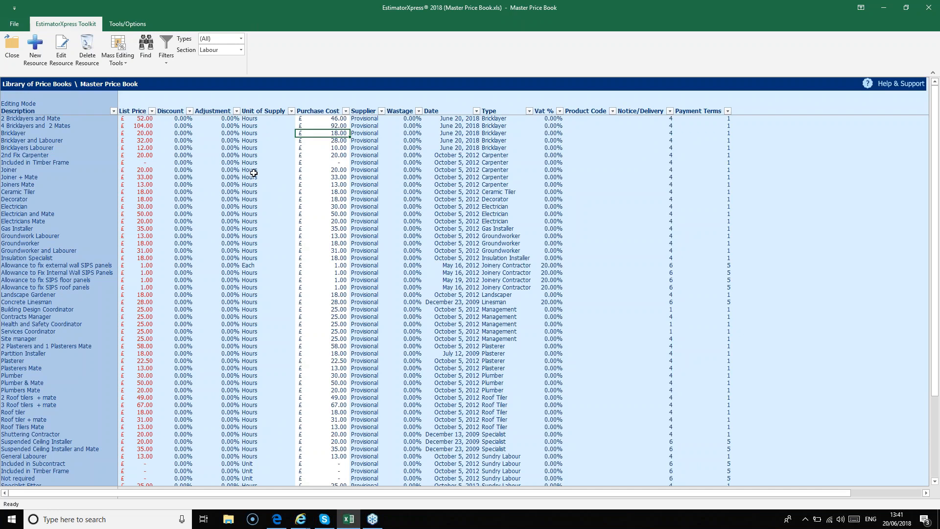
Step: End the direct price editing and save the new bricklayer costs as list prices
{"action": "left_click", "coordinate": [528, 236]}
{"action": "left_click", "coordinate": [323, 257]}
{"action": "left_click", "coordinate": [264, 214]}
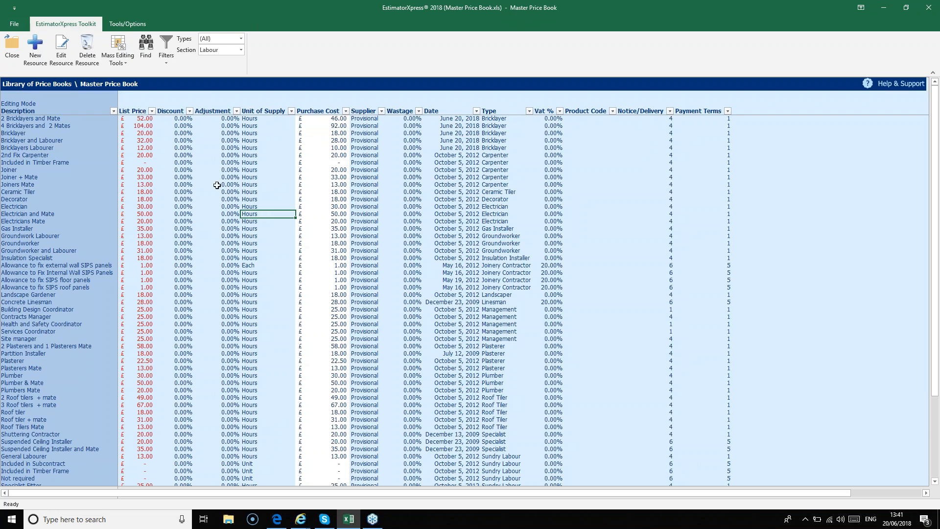
{"action": "left_click_drag", "start_coordinate": [56, 119], "coordinate": [336, 147]}
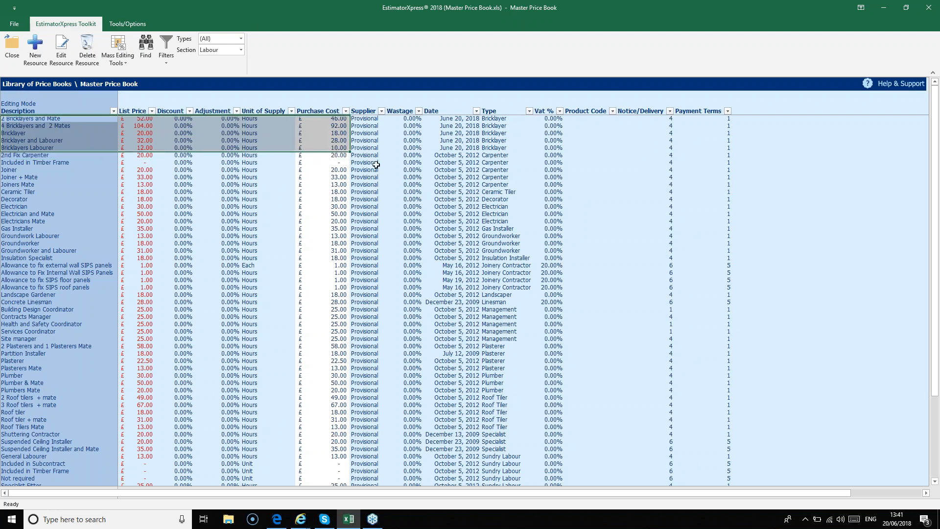
{"action": "left_click", "coordinate": [38, 156]}
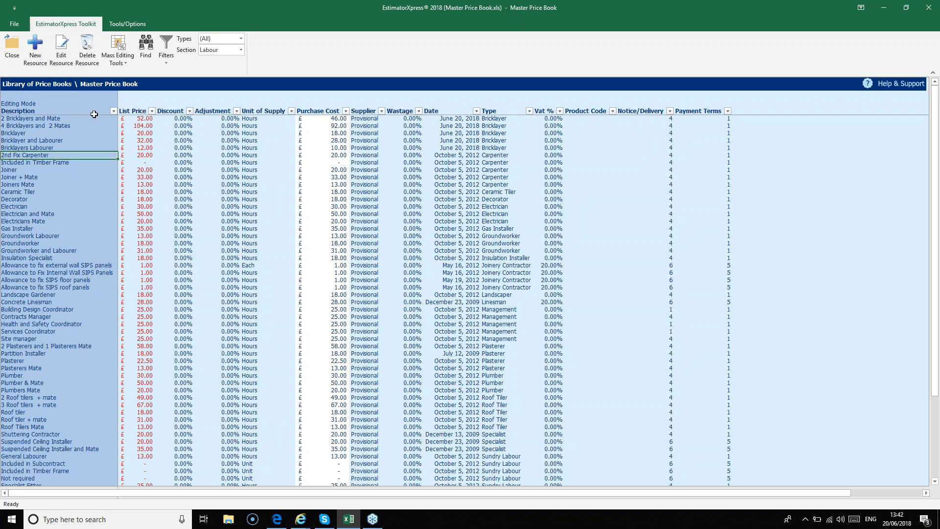
{"action": "left_click", "coordinate": [121, 61]}
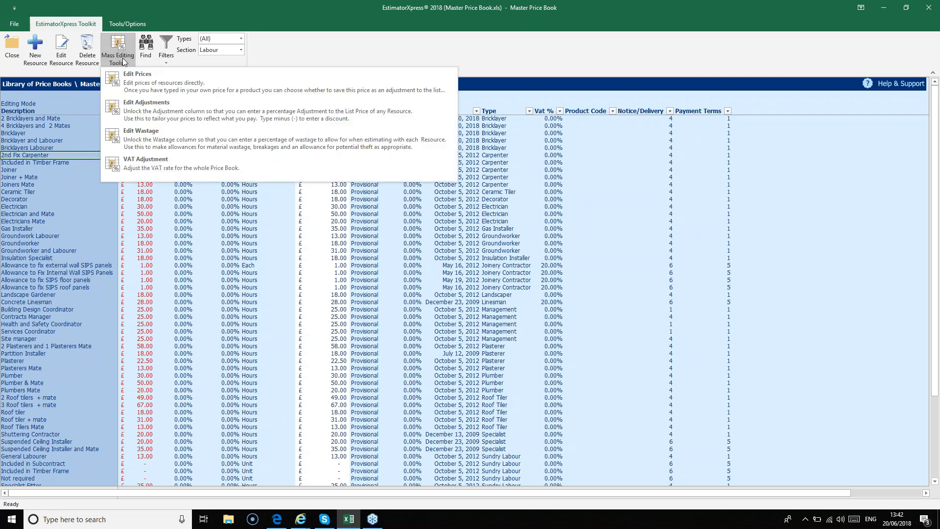
{"action": "left_click", "coordinate": [245, 84]}
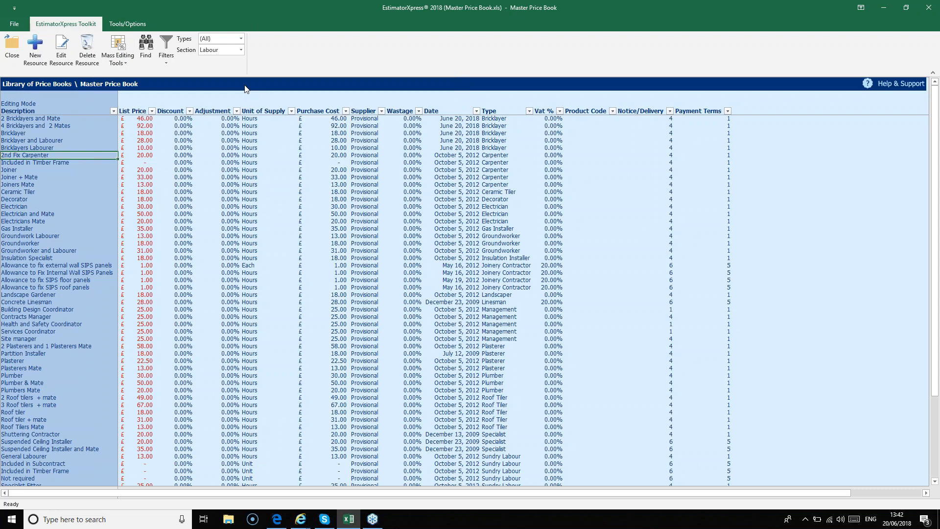
Step: Switch the Master Price Book to its Material section
{"action": "left_click", "coordinate": [330, 110]}
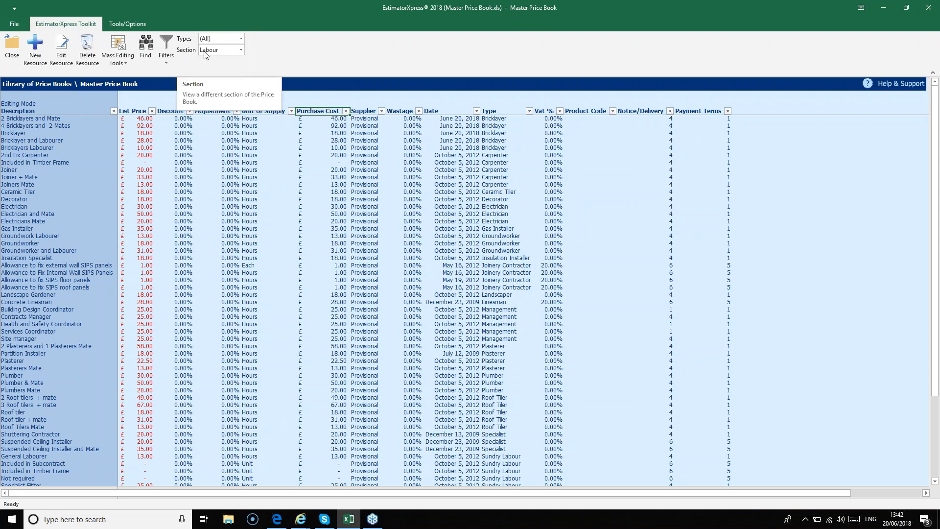
{"action": "left_click", "coordinate": [240, 51]}
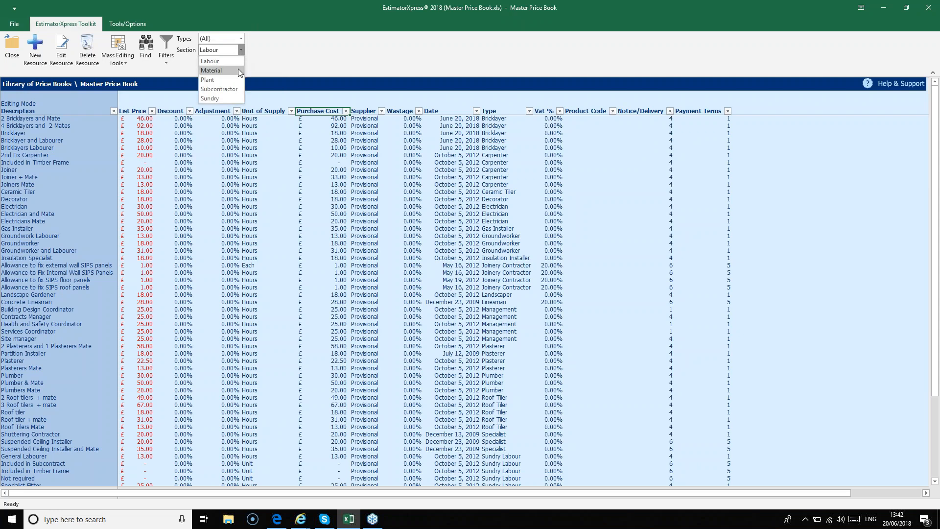
{"action": "left_click", "coordinate": [238, 70]}
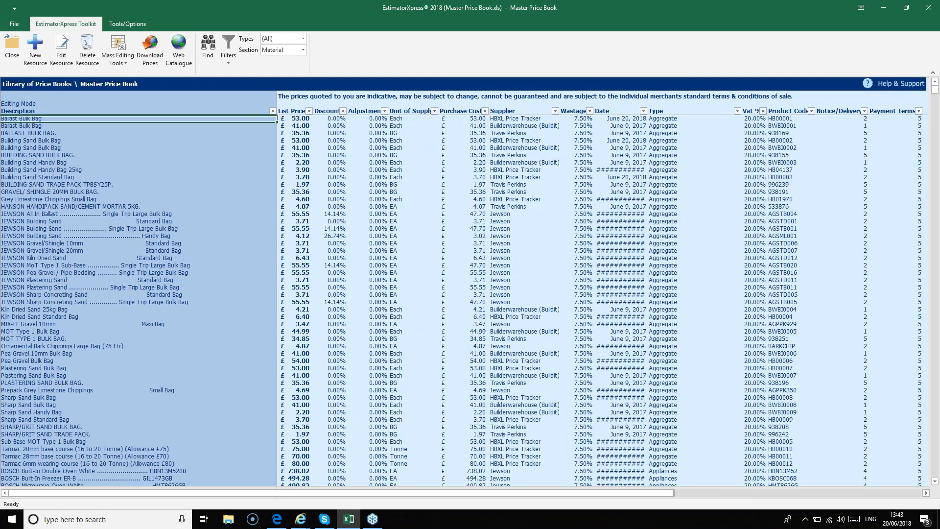
Step: Turn on highlighting of the selected line and select the Grey Limestone Chippings Small Bag row
{"action": "left_click", "coordinate": [232, 58]}
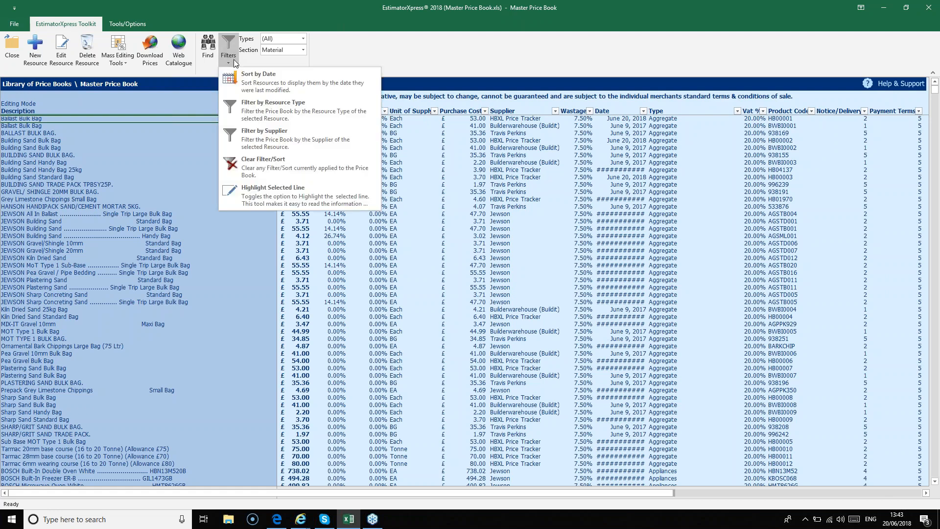
{"action": "left_click", "coordinate": [320, 195]}
{"action": "left_click", "coordinate": [52, 156]}
{"action": "left_click", "coordinate": [72, 177]}
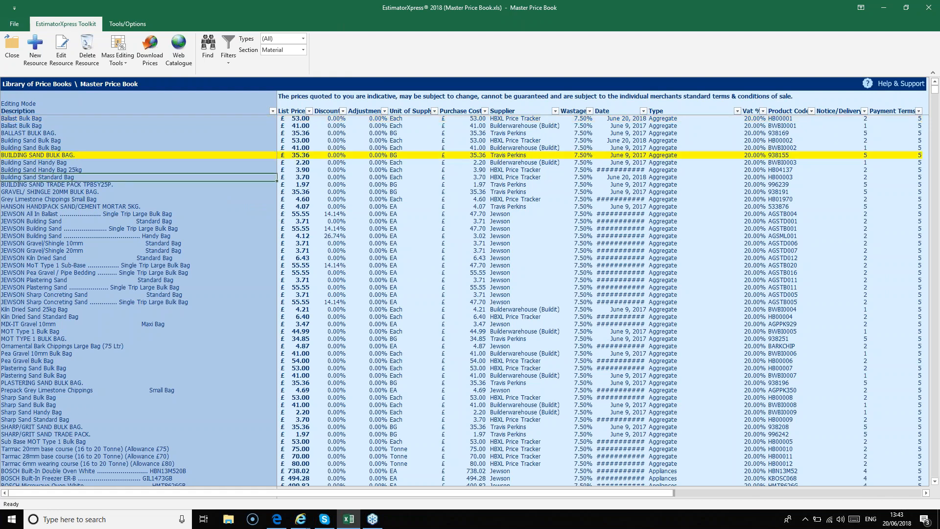
{"action": "left_click", "coordinate": [92, 199]}
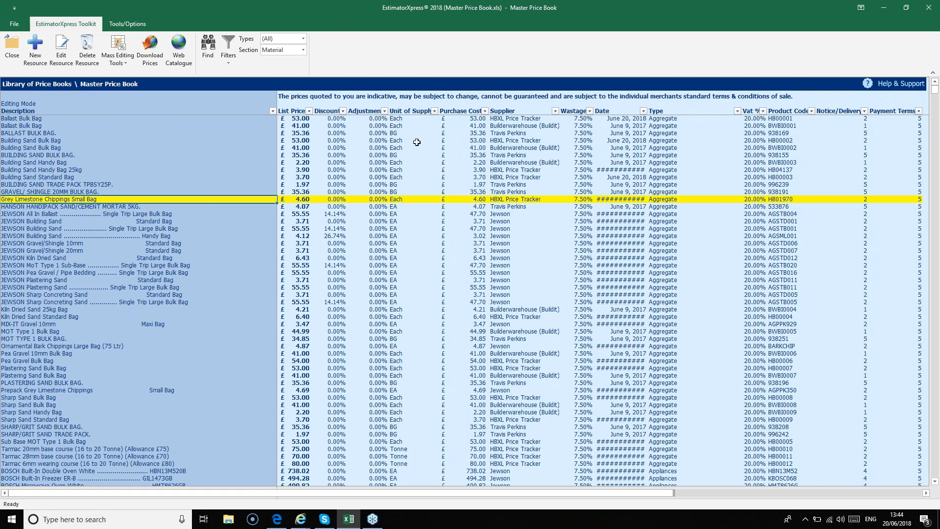
Step: Filter the material resources by supplier to show only HBXL Price Tracker
{"action": "left_click", "coordinate": [531, 111]}
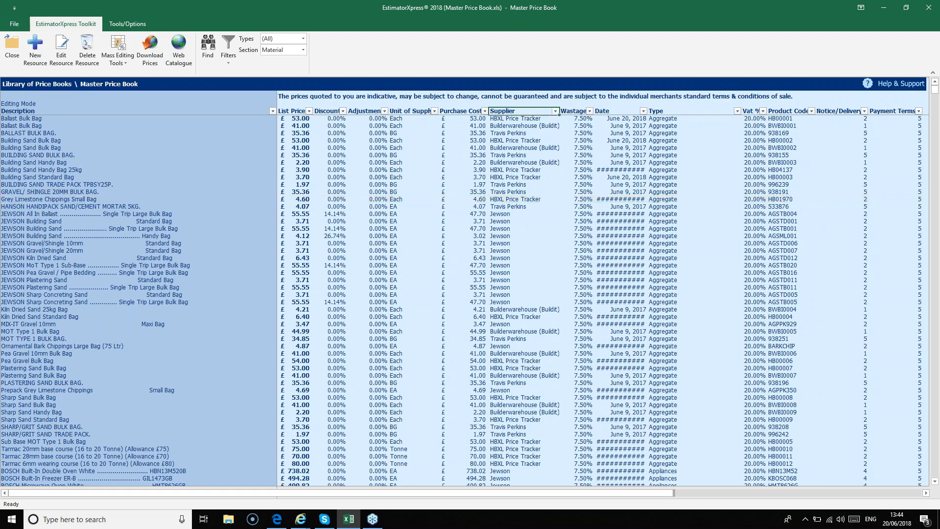
{"action": "left_click", "coordinate": [556, 112]}
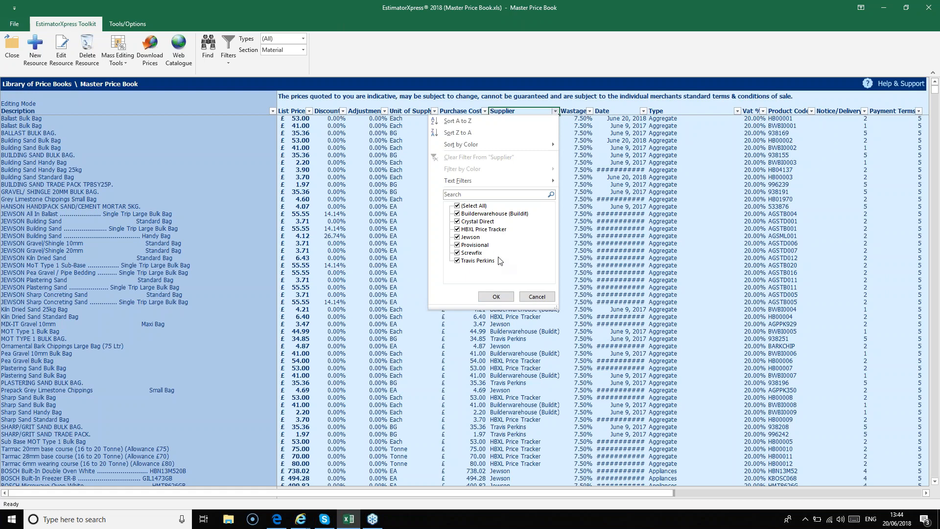
{"action": "left_click", "coordinate": [457, 208]}
{"action": "left_click", "coordinate": [457, 206]}
{"action": "left_click", "coordinate": [457, 230]}
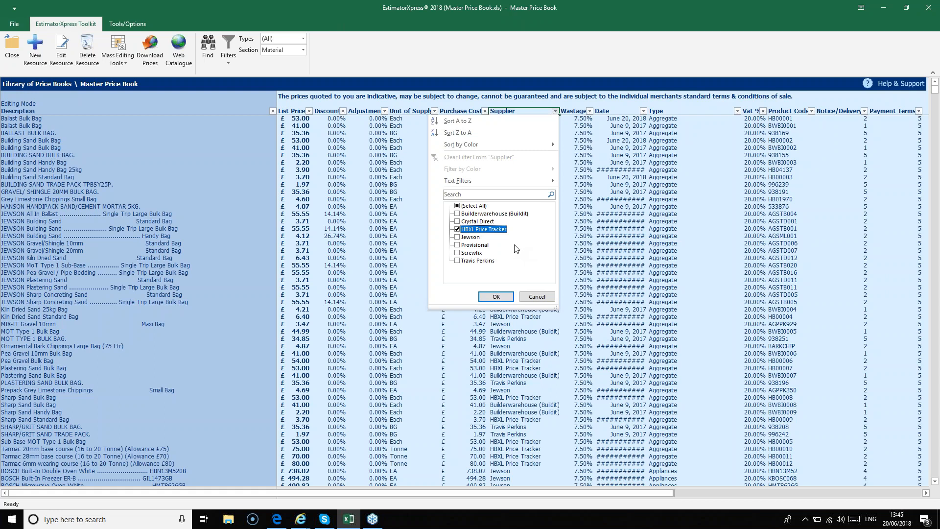
{"action": "left_click", "coordinate": [458, 214]}
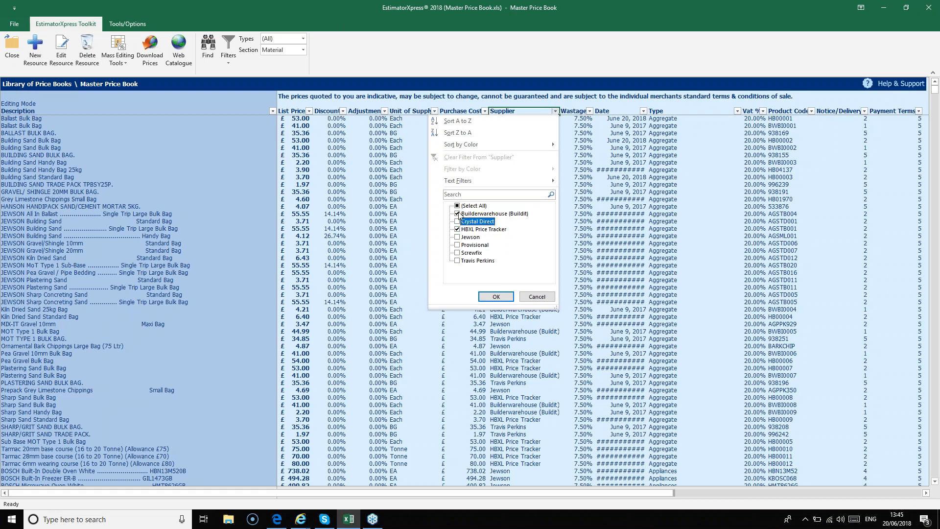
{"action": "left_click", "coordinate": [458, 213]}
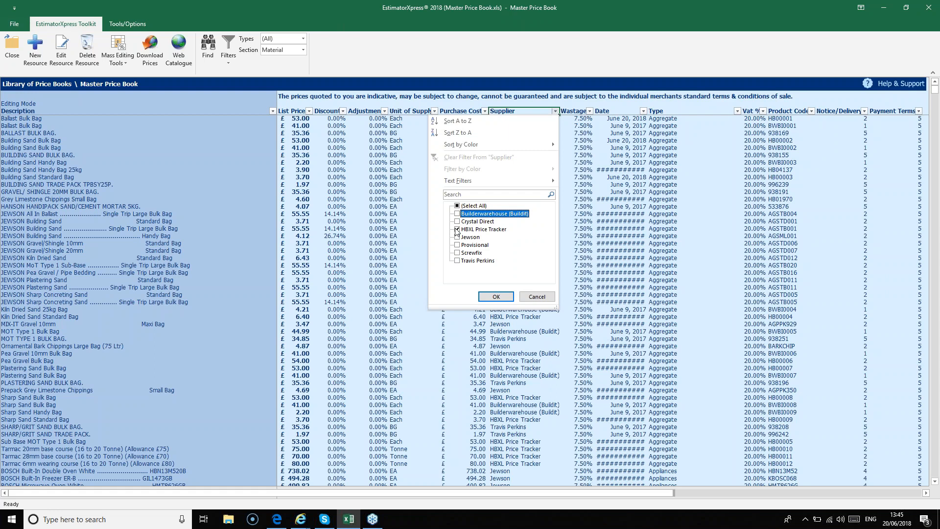
{"action": "left_click", "coordinate": [507, 299]}
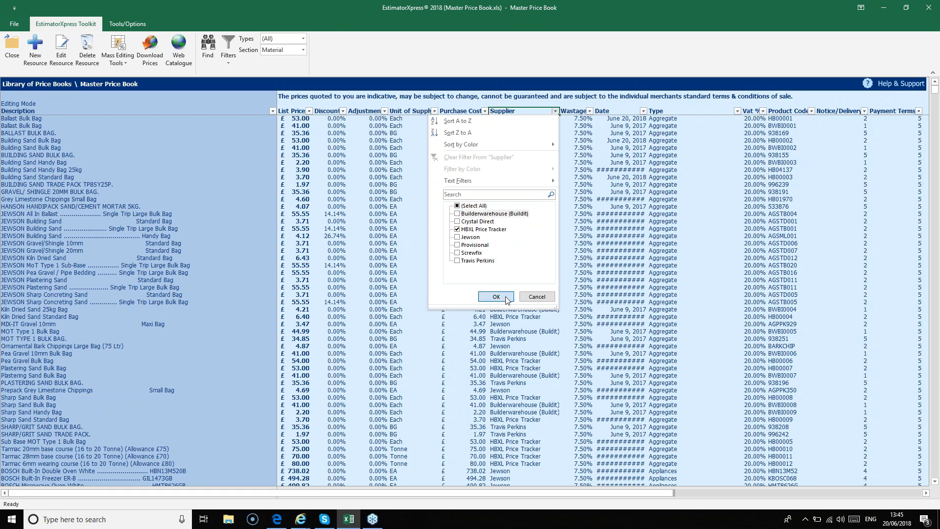
{"action": "left_click", "coordinate": [496, 296]}
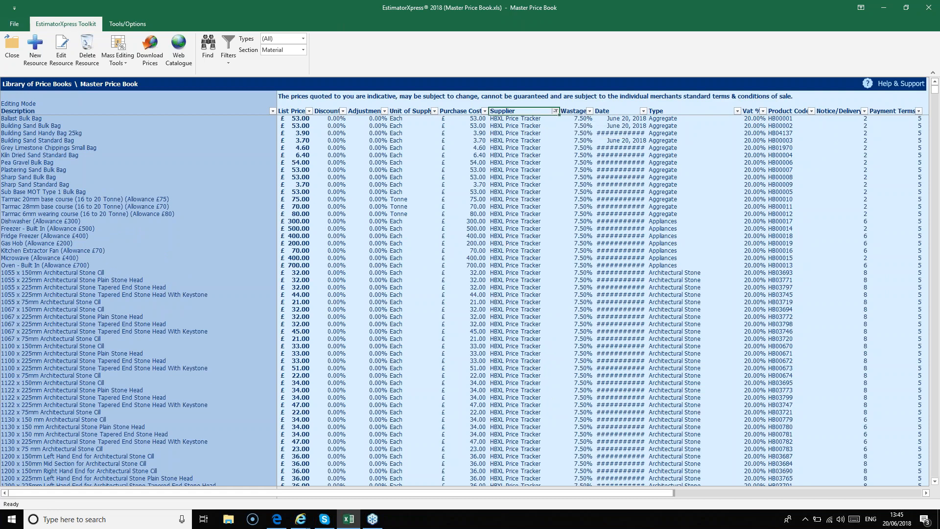
Step: Change the supplier filter to show only Jewson resources
{"action": "left_click", "coordinate": [555, 111]}
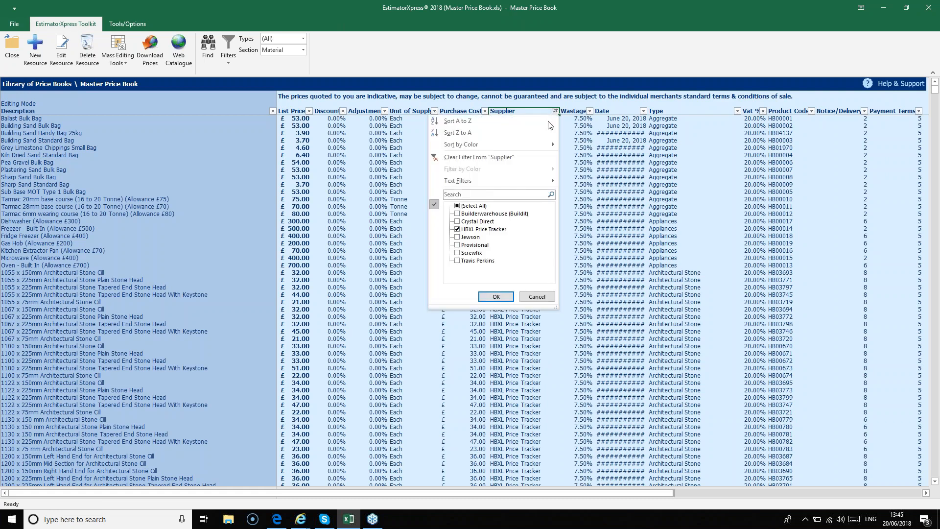
{"action": "left_click", "coordinate": [458, 237]}
{"action": "left_click", "coordinate": [458, 229]}
{"action": "left_click", "coordinate": [496, 296]}
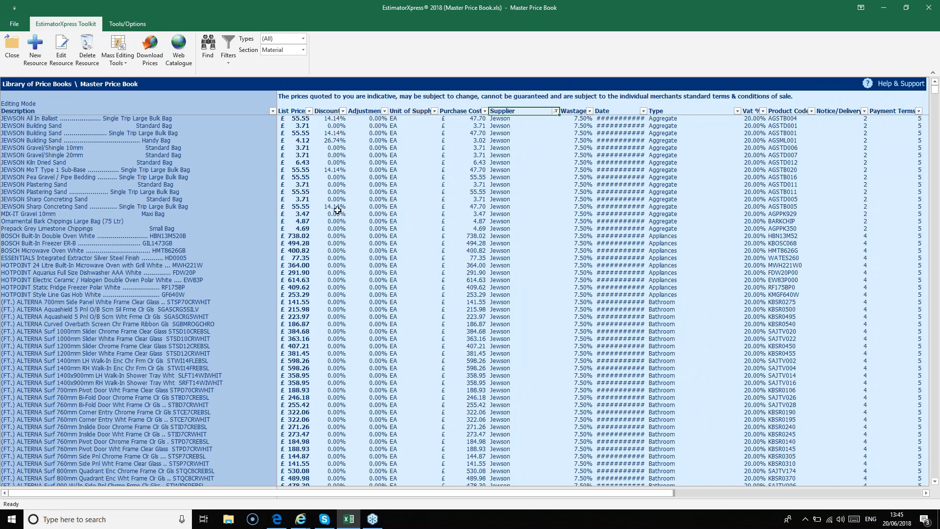
Step: Switch the supplier filter from Jewson back to HBXL Price Tracker only
{"action": "left_click", "coordinate": [556, 111]}
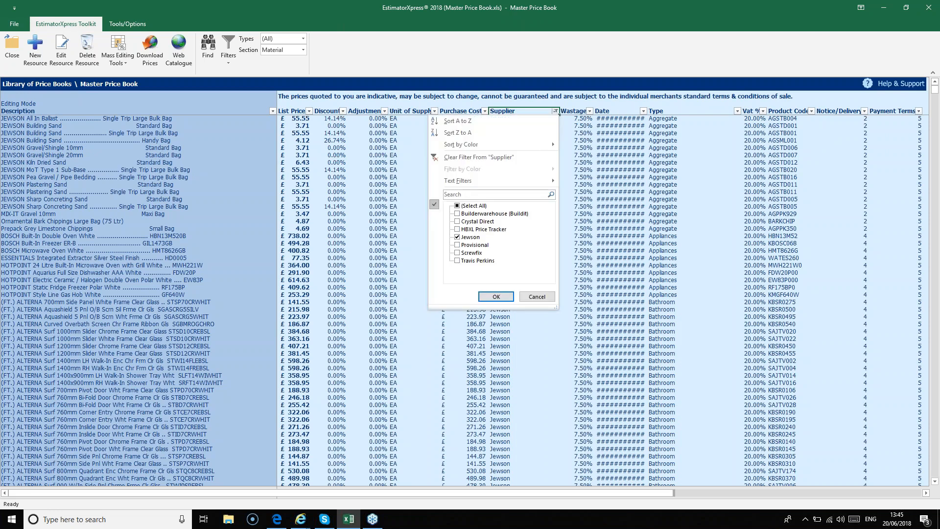
{"action": "left_click", "coordinate": [457, 206]}
{"action": "left_click", "coordinate": [457, 205]}
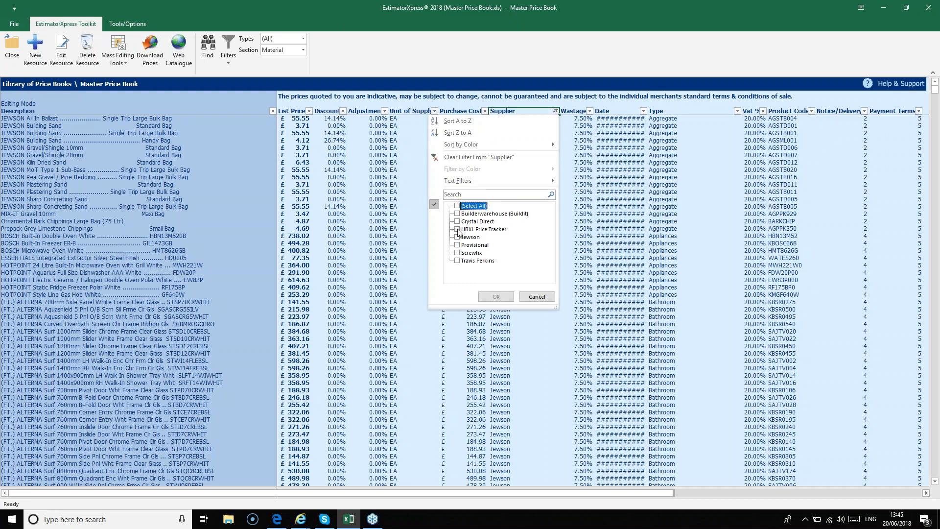
{"action": "left_click", "coordinate": [458, 229]}
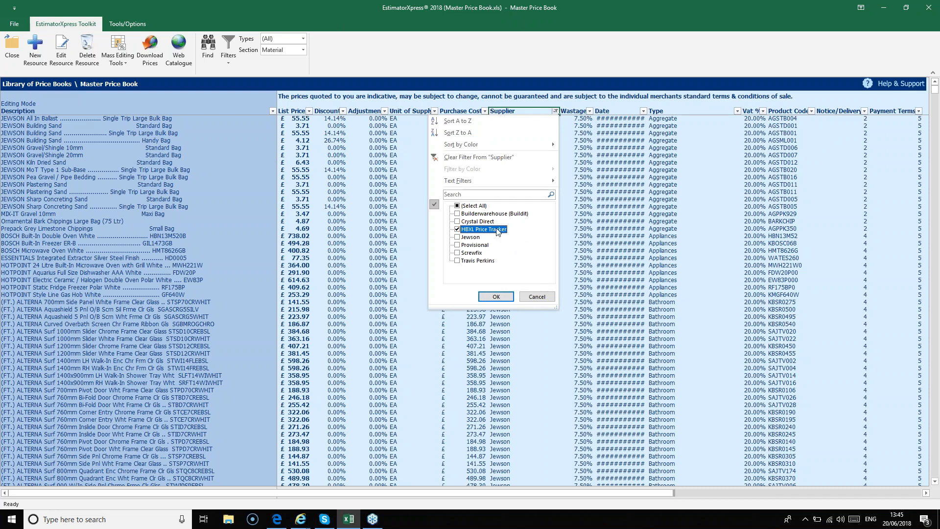
{"action": "left_click", "coordinate": [499, 296]}
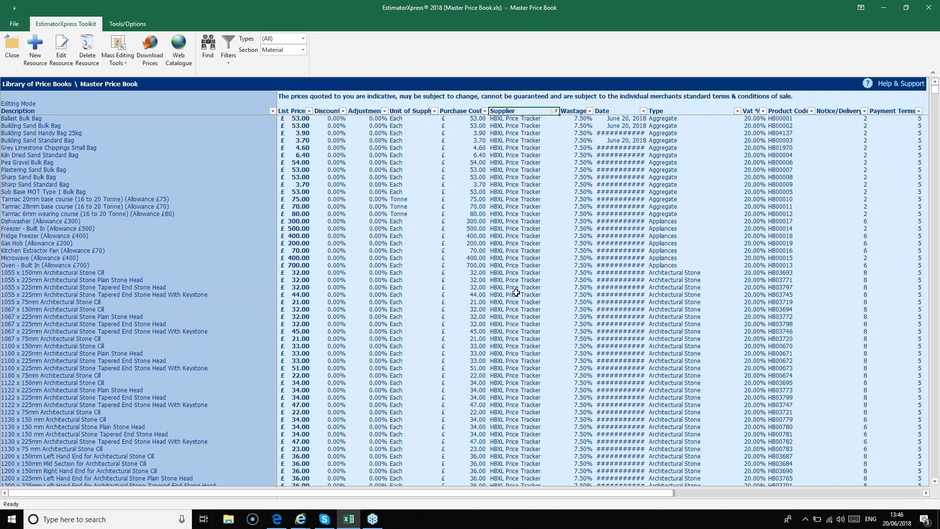
Step: Limit the Material section to the Blocks resource type
{"action": "left_click", "coordinate": [733, 112]}
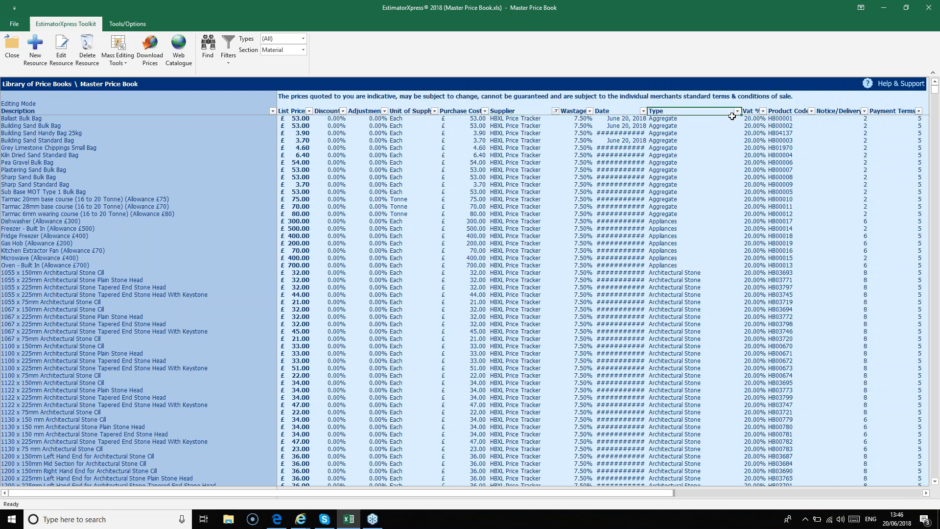
{"action": "left_click", "coordinate": [304, 39]}
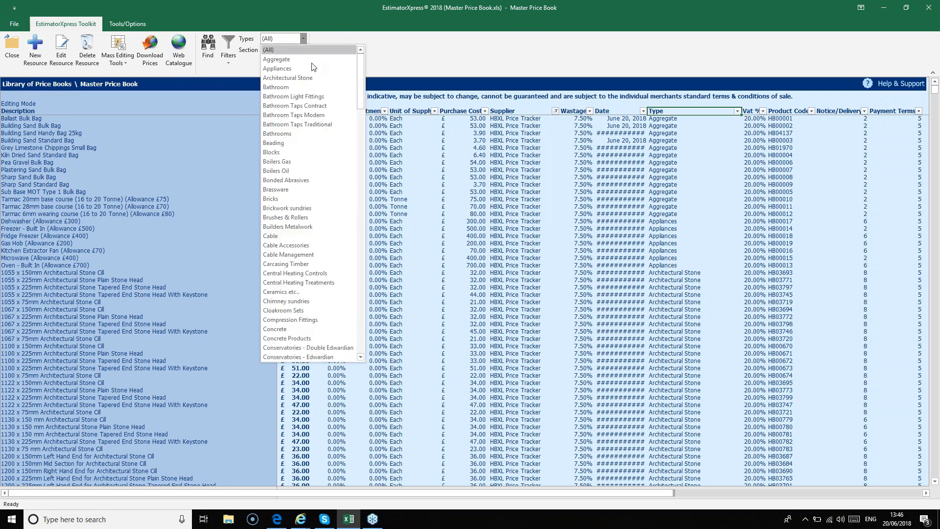
{"action": "left_click_drag", "start_coordinate": [361, 79], "coordinate": [362, 342]}
{"action": "scroll", "coordinate": [376, 266], "scroll_direction": "up", "scroll_amount": 20}
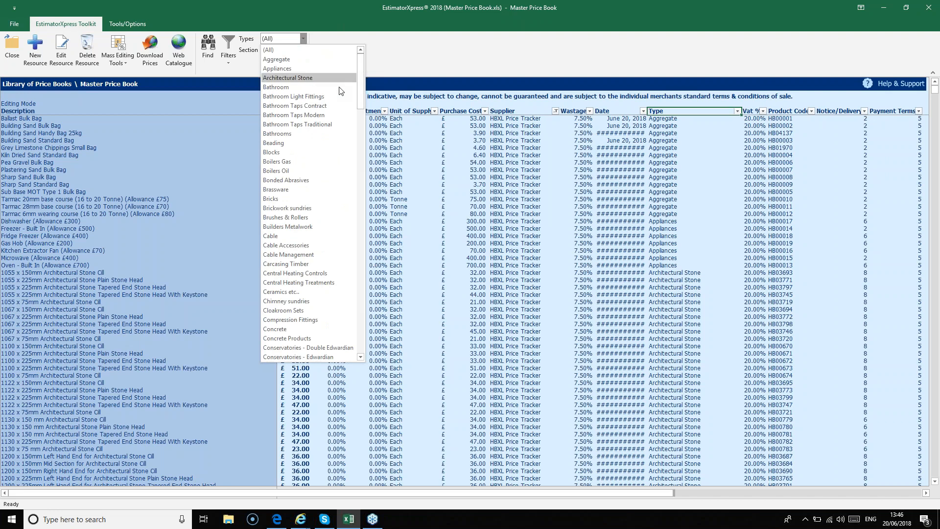
{"action": "left_click", "coordinate": [316, 149]}
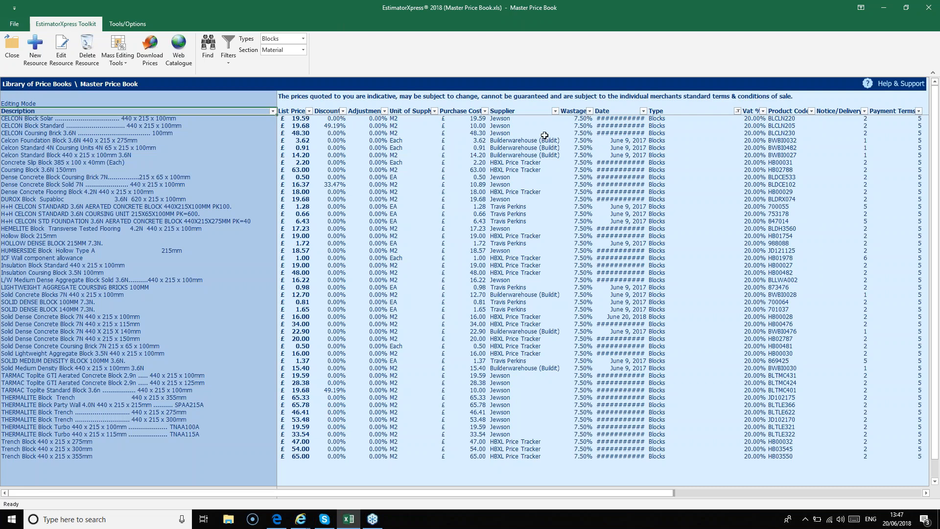
Step: Filter the block resources to the HBXL Price Tracker supplier only
{"action": "left_click", "coordinate": [555, 111]}
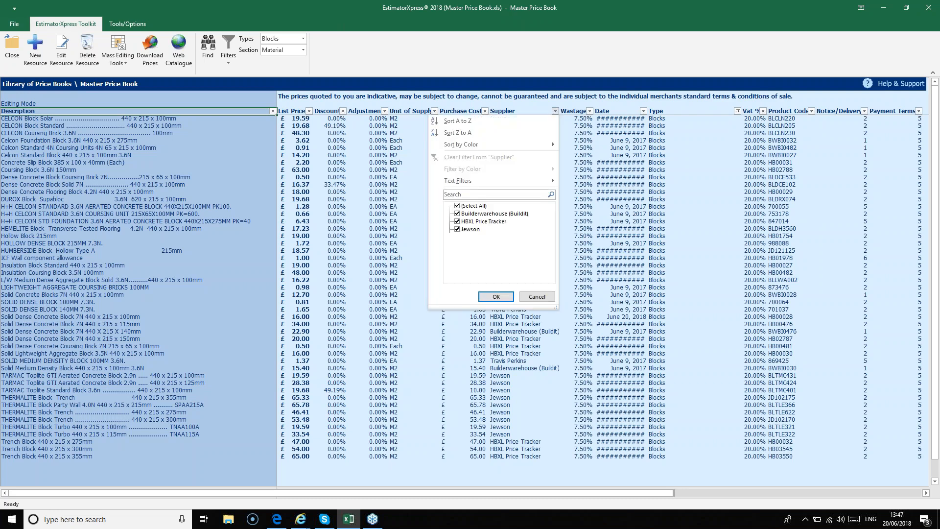
{"action": "left_click", "coordinate": [458, 206]}
{"action": "left_click", "coordinate": [458, 222]}
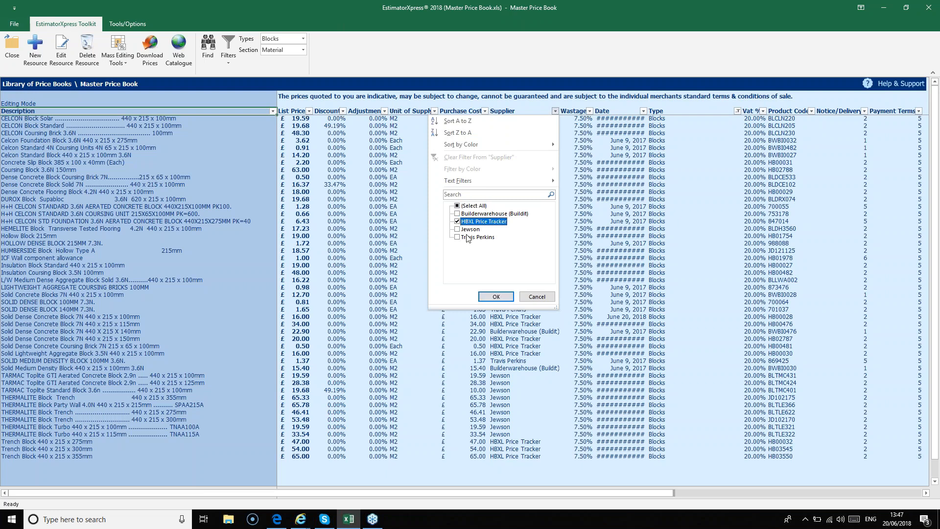
{"action": "left_click", "coordinate": [495, 296]}
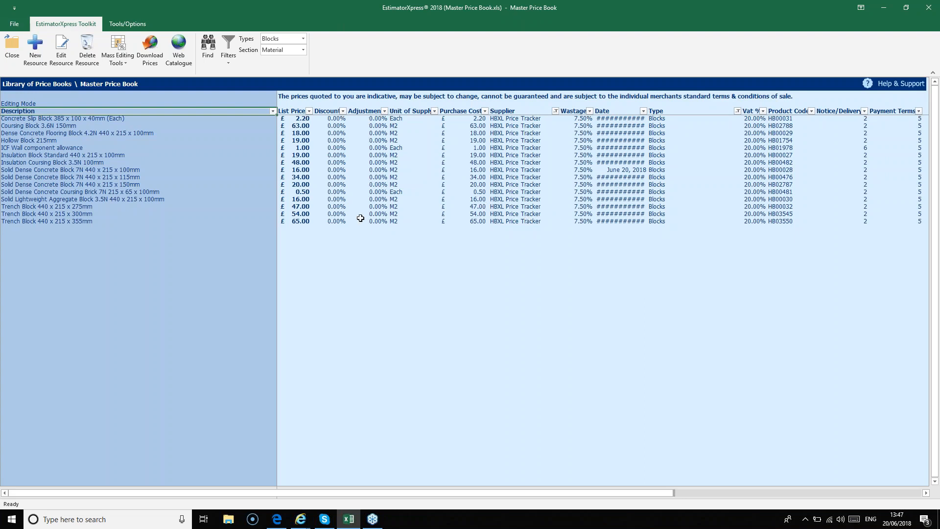
Step: Enable direct price editing and set the purchase cost of Solid Dense Concrete Block 7N 440 x 215 x 100mm to £12.00
{"action": "left_click", "coordinate": [127, 57]}
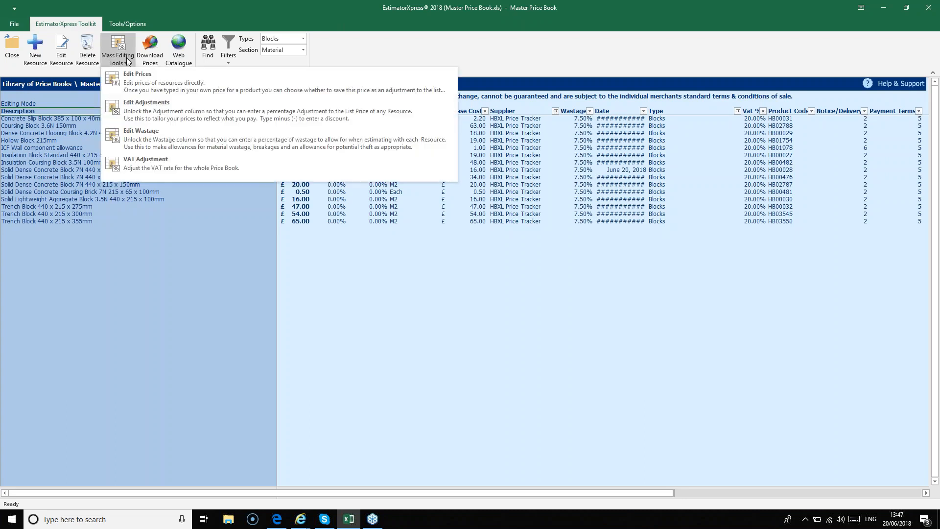
{"action": "left_click", "coordinate": [175, 88]}
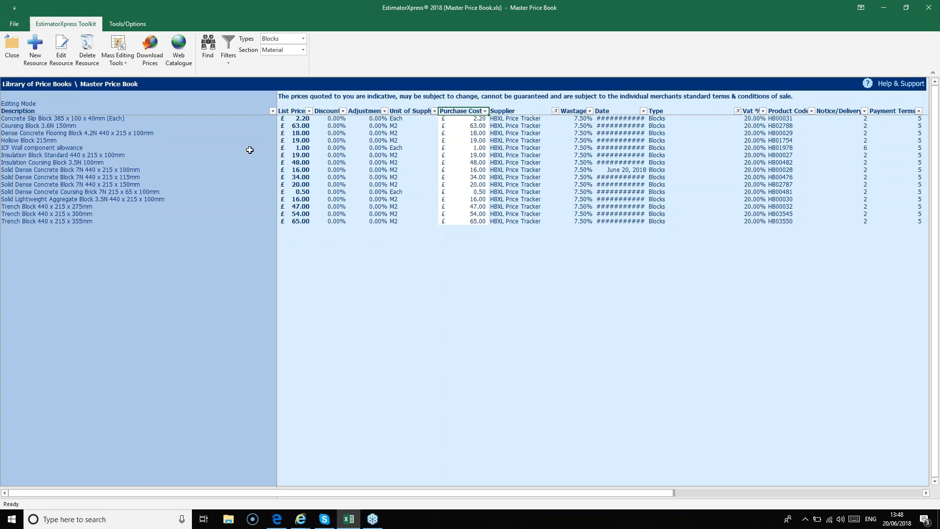
{"action": "left_click", "coordinate": [132, 170]}
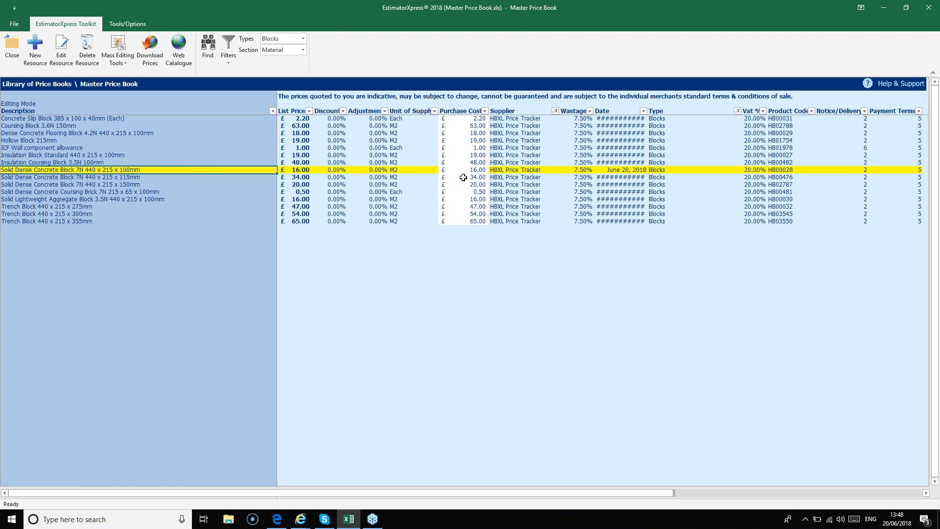
{"action": "left_click", "coordinate": [480, 169]}
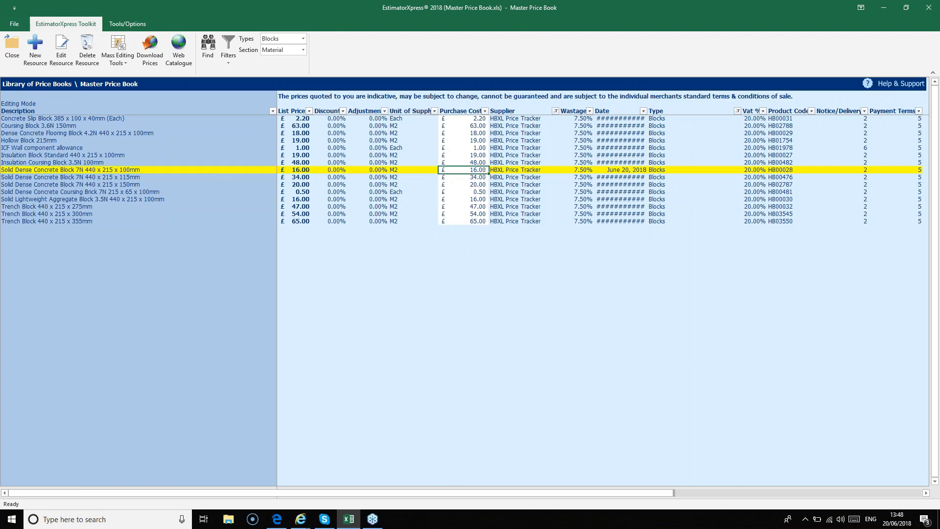
{"action": "key", "text": "F2"}
{"action": "key", "text": "BackSpace"}
{"action": "type", "text": "2"}
{"action": "key", "text": "Return"}
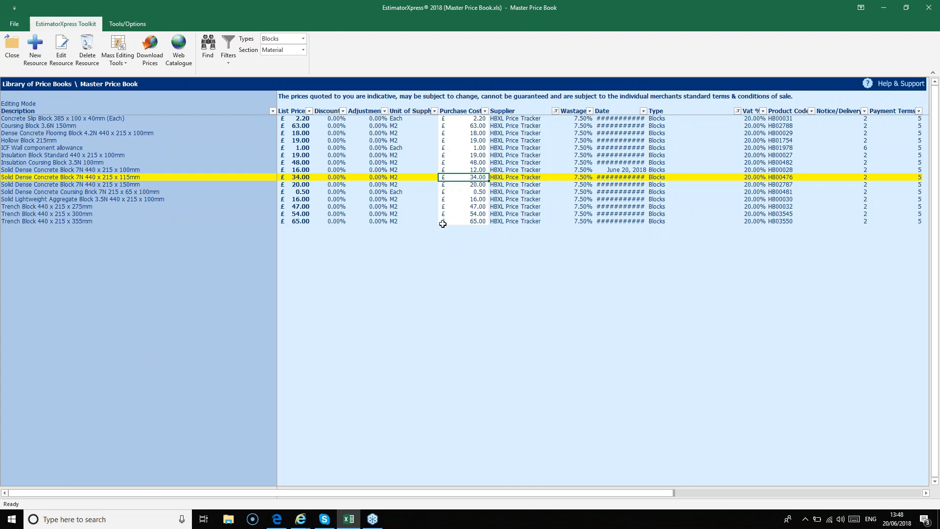
Step: End the direct price editing, save the block price as an adjustment to the list price, and select its adjustment value
{"action": "left_click", "coordinate": [122, 65]}
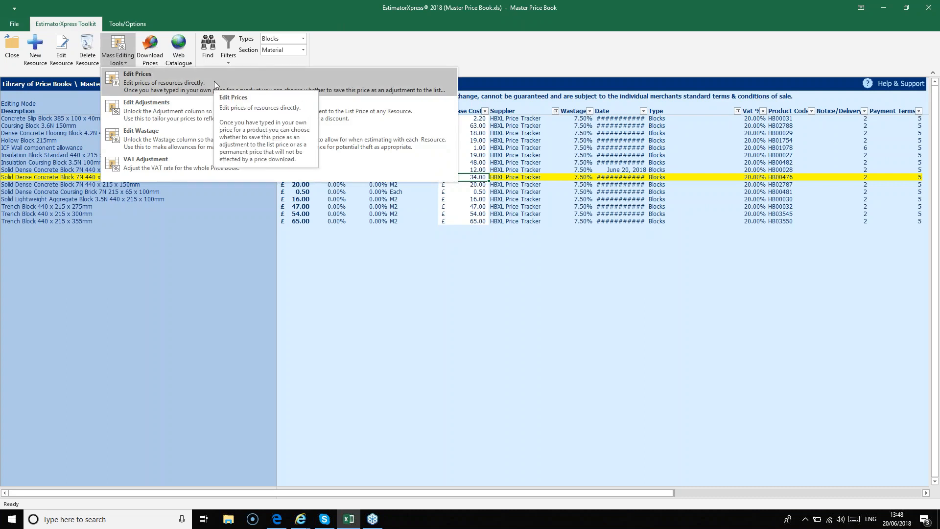
{"action": "left_click", "coordinate": [214, 82]}
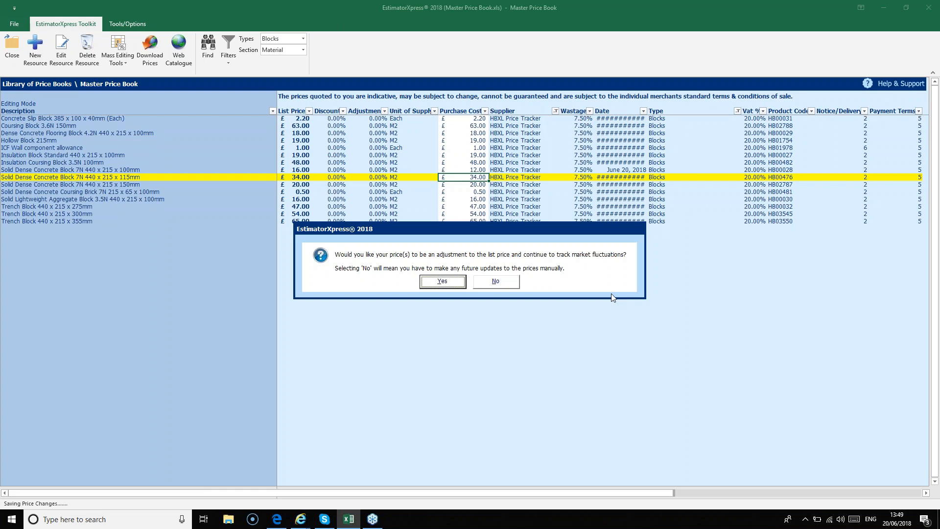
{"action": "left_click", "coordinate": [447, 282]}
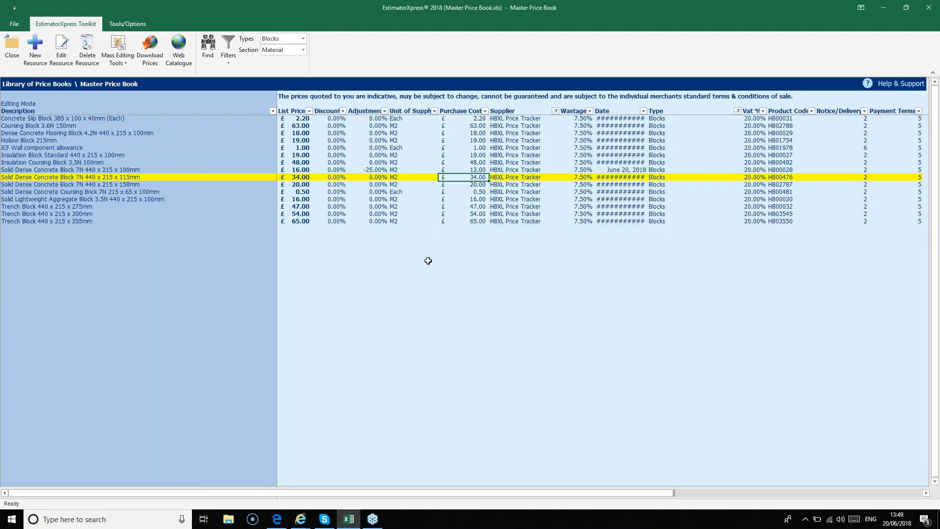
{"action": "left_click", "coordinate": [372, 170]}
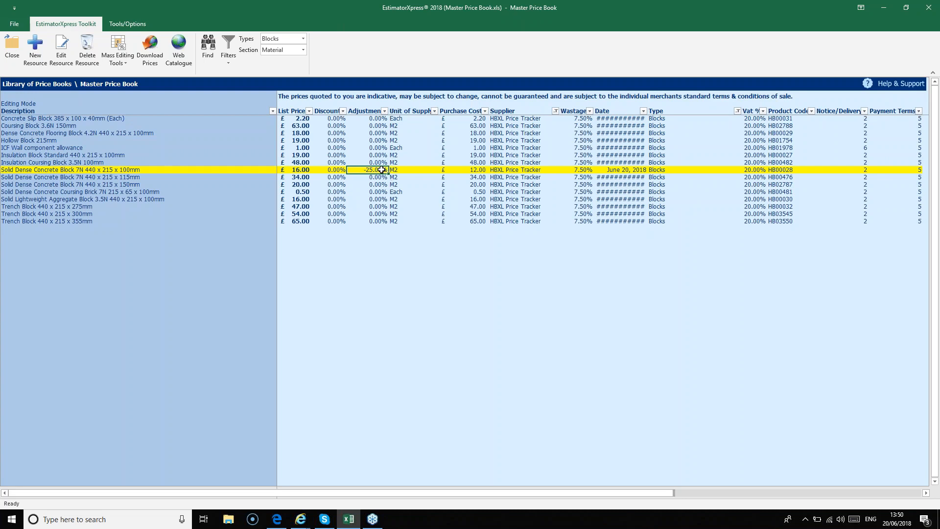
Step: Limit the Material section to the Aggregate resource type and filter it to the HBXL Price Tracker supplier only
{"action": "left_click", "coordinate": [302, 40]}
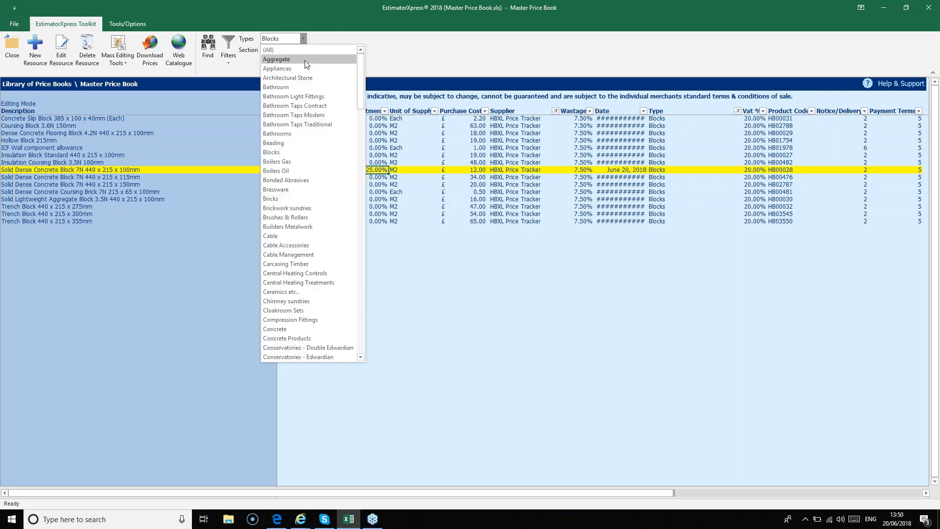
{"action": "left_click", "coordinate": [306, 59]}
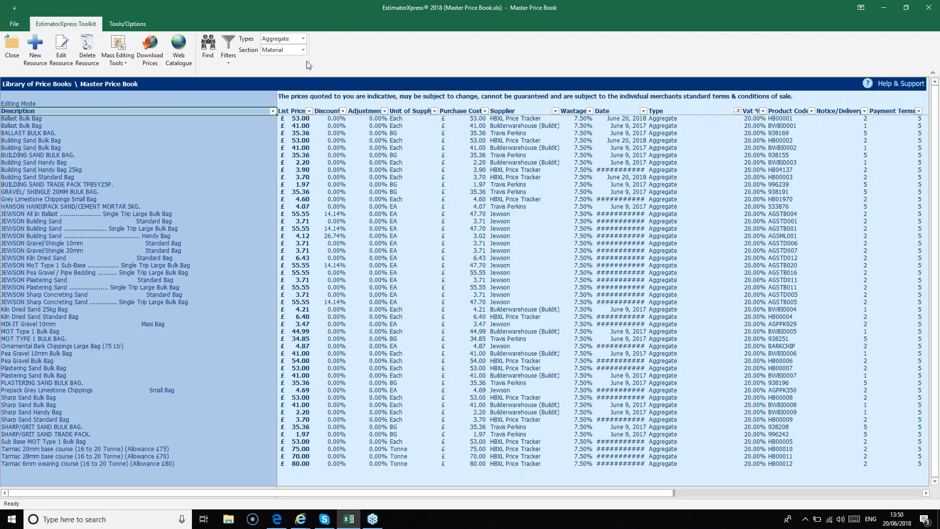
{"action": "left_click", "coordinate": [556, 112]}
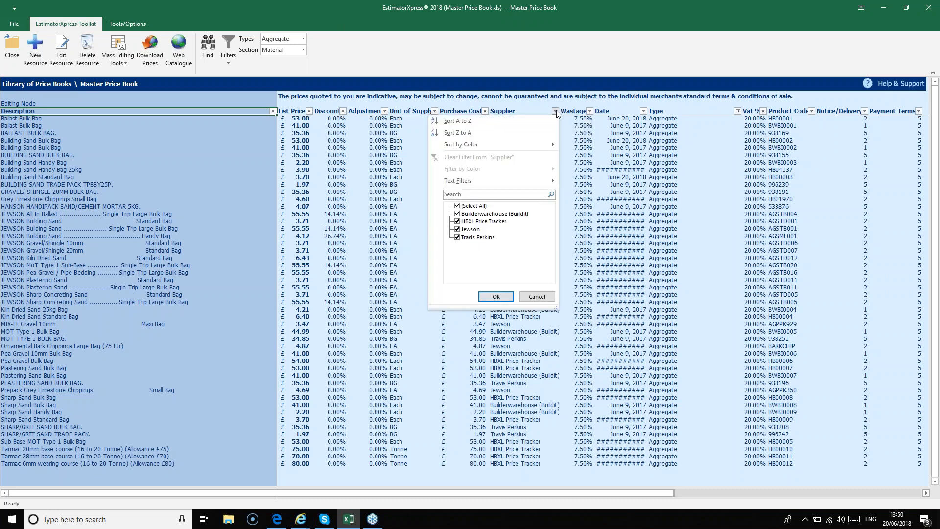
{"action": "left_click", "coordinate": [457, 206]}
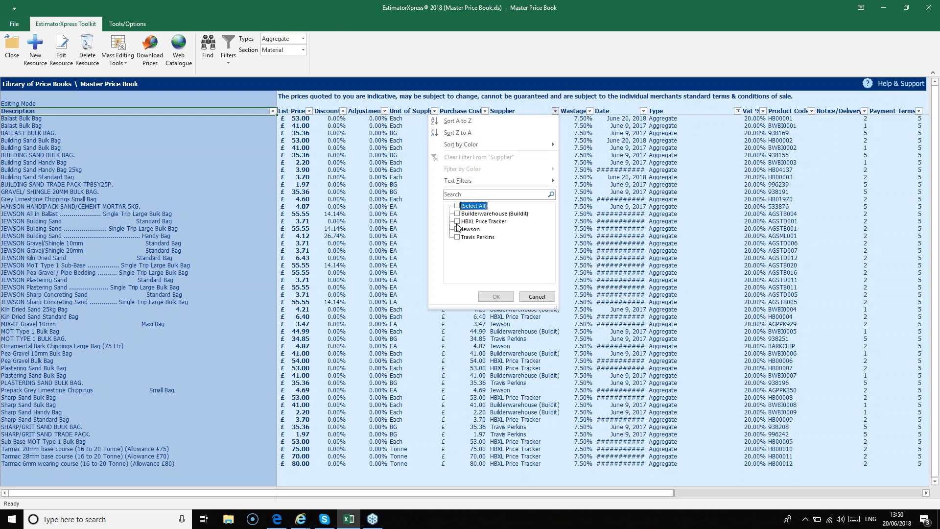
{"action": "left_click", "coordinate": [457, 221]}
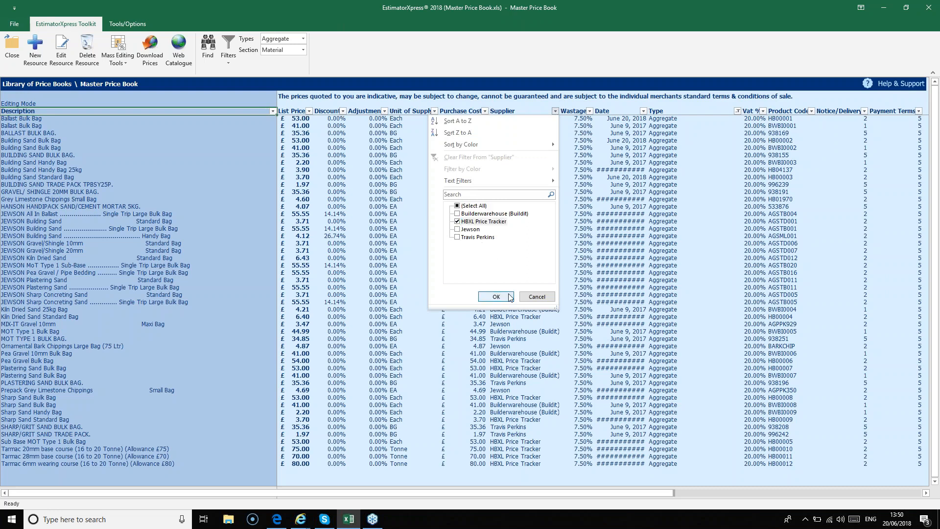
{"action": "left_click", "coordinate": [510, 297]}
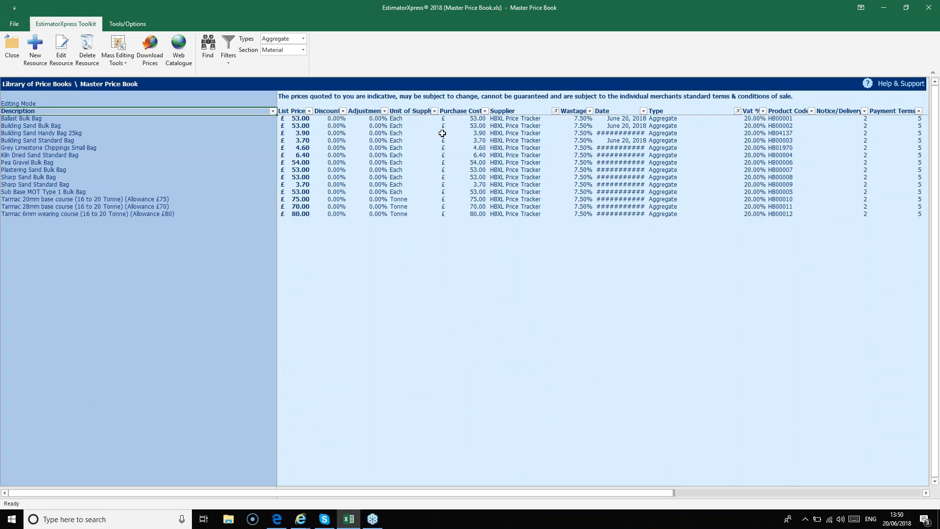
Step: Enable direct price editing and set the purchase cost of Ballast Bulk Bag to £35.00
{"action": "left_click", "coordinate": [121, 62]}
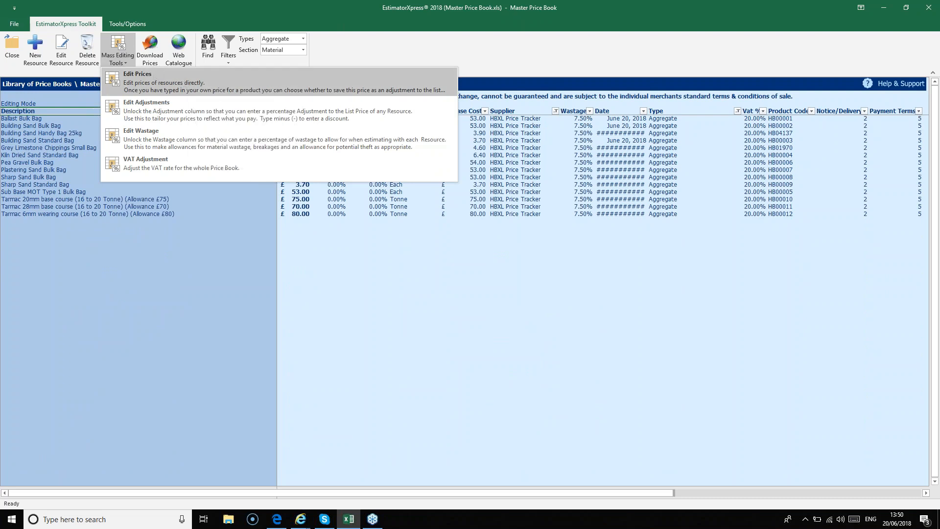
{"action": "left_click", "coordinate": [189, 80]}
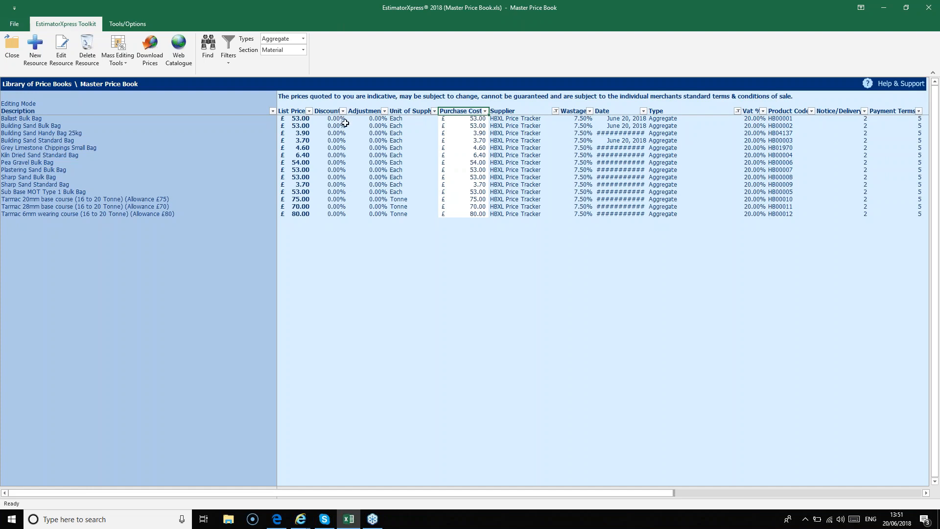
{"action": "left_click", "coordinate": [461, 119]}
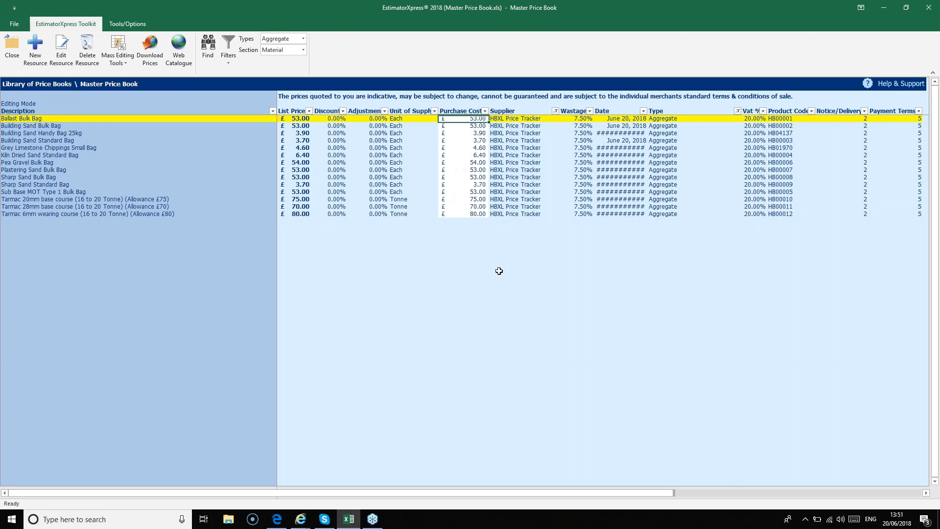
{"action": "key", "text": "F2"}
{"action": "type", "text": "35"}
{"action": "key", "text": "Return"}
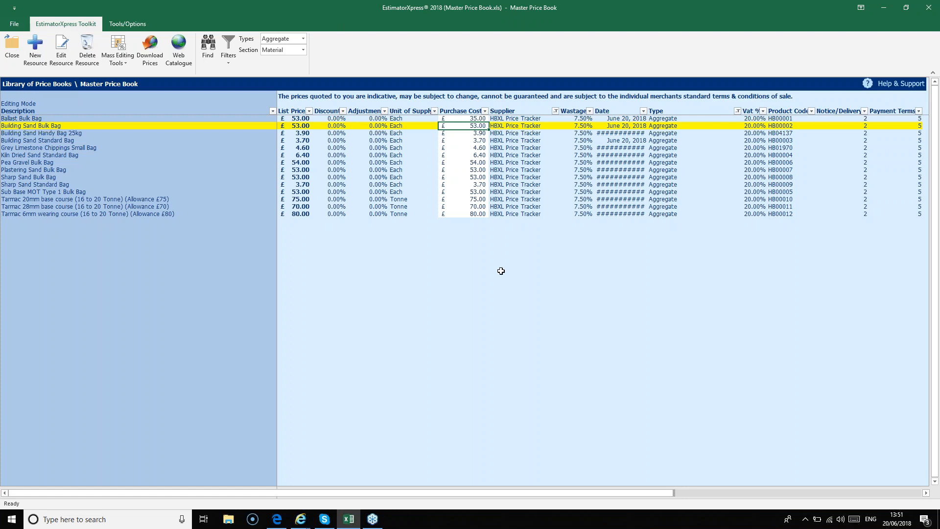
Step: Set the purchase cost of Building Sand Bulk Bag to £40.00
{"action": "left_click", "coordinate": [38, 125]}
{"action": "left_click", "coordinate": [45, 140]}
{"action": "left_click", "coordinate": [30, 126]}
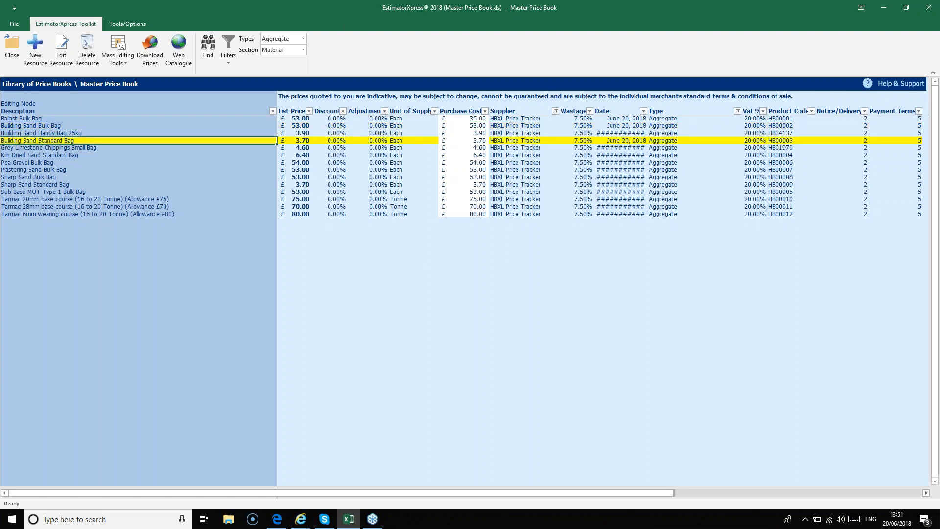
{"action": "double_click", "coordinate": [470, 126]}
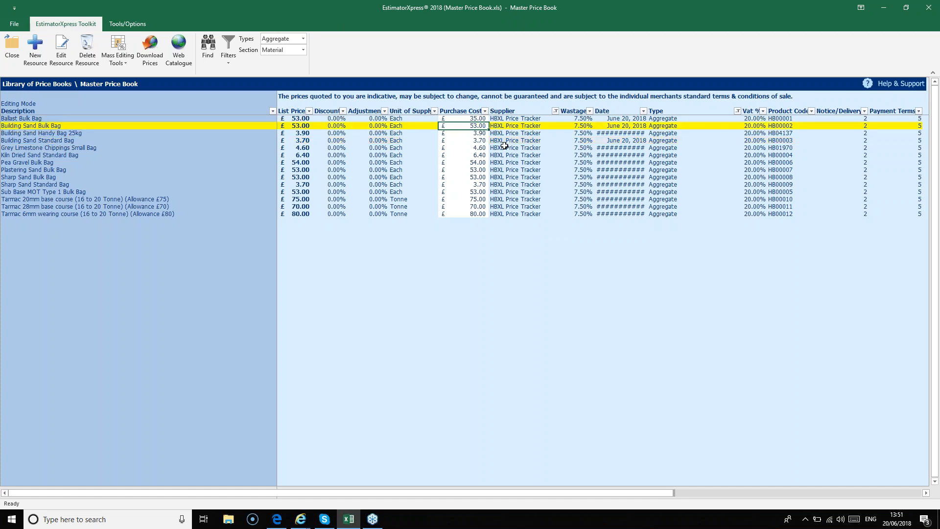
{"action": "key", "text": "BackSpace"}
{"action": "key", "text": "BackSpace"}
{"action": "type", "text": "40"}
{"action": "key", "text": "Return"}
{"action": "key", "text": "Return"}
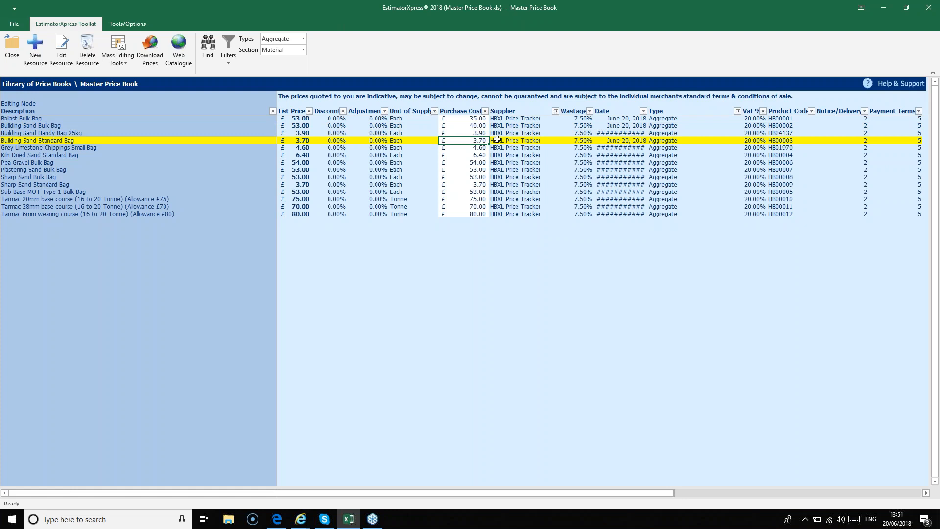
Step: Set the purchase cost of Building Sand Standard Bag to £3.20
{"action": "key", "text": "F2"}
{"action": "key", "text": "BackSpace"}
{"action": "key", "text": "BackSpace"}
{"action": "key", "text": "BackSpace"}
{"action": "type", "text": "3.2"}
{"action": "key", "text": "Return"}
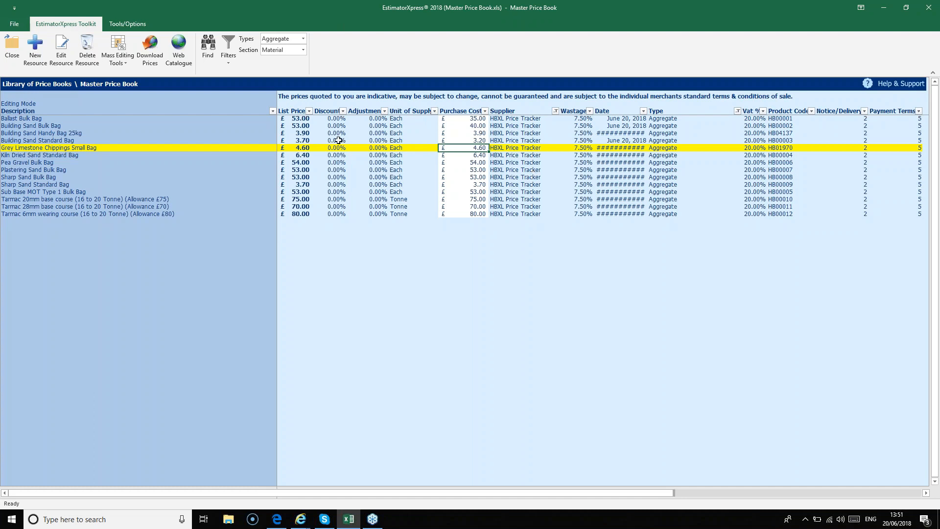
Step: End the direct price editing, saving the aggregate prices as adjustments to the list price, and check the adjustment of each edited item
{"action": "left_click", "coordinate": [121, 62]}
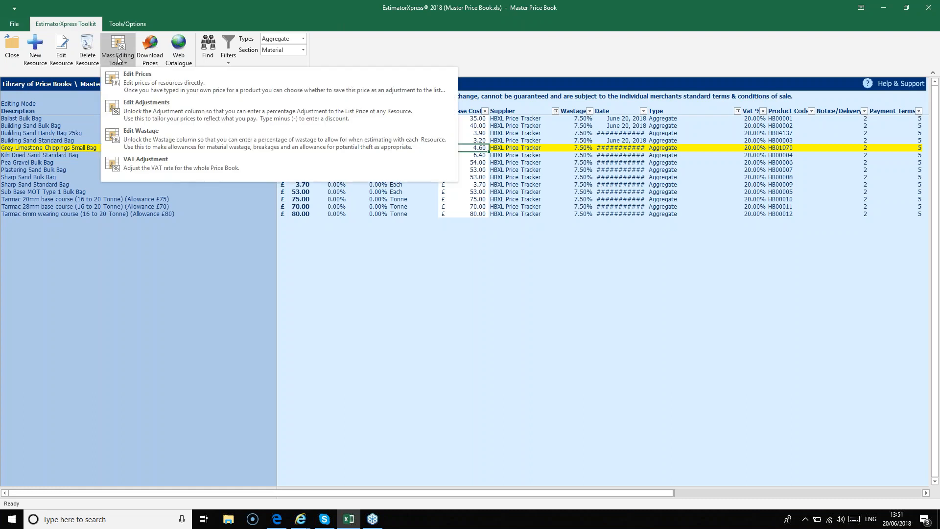
{"action": "left_click", "coordinate": [187, 75]}
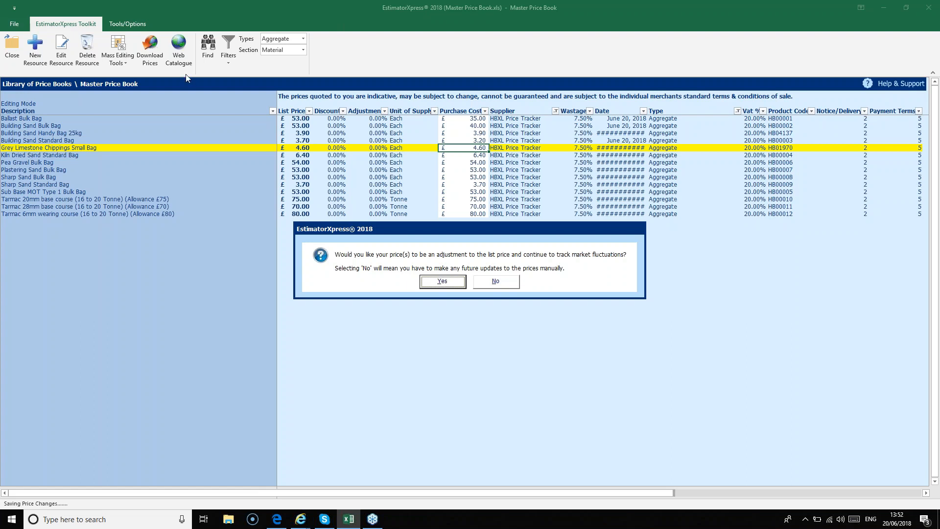
{"action": "left_click", "coordinate": [453, 286]}
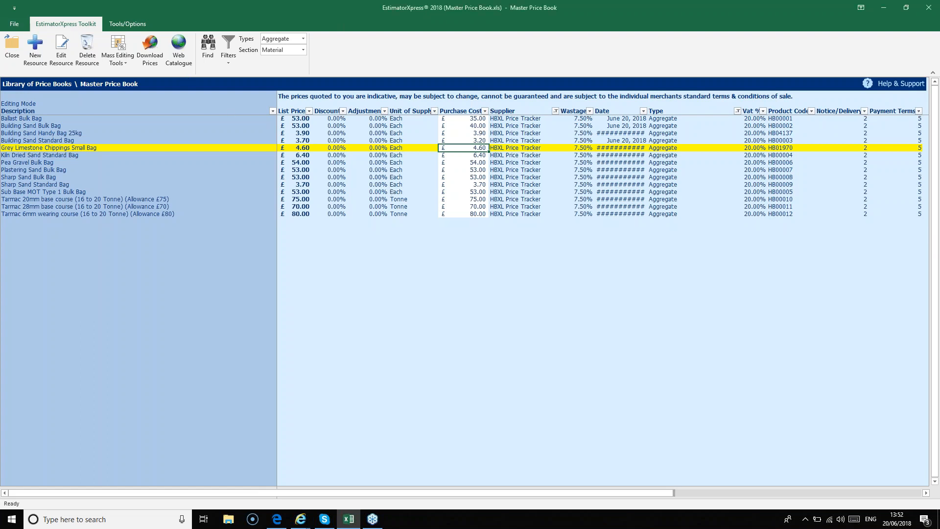
{"action": "left_click", "coordinate": [383, 120]}
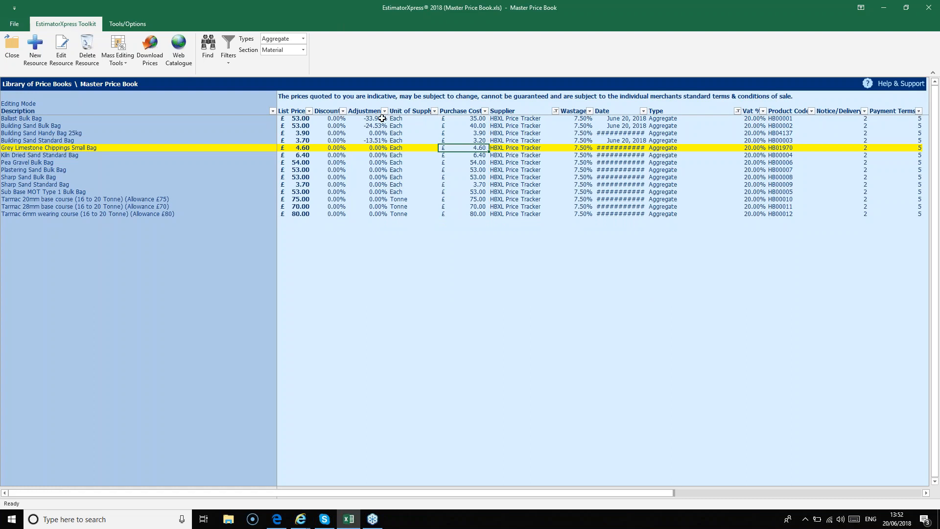
{"action": "key", "text": "Down"}
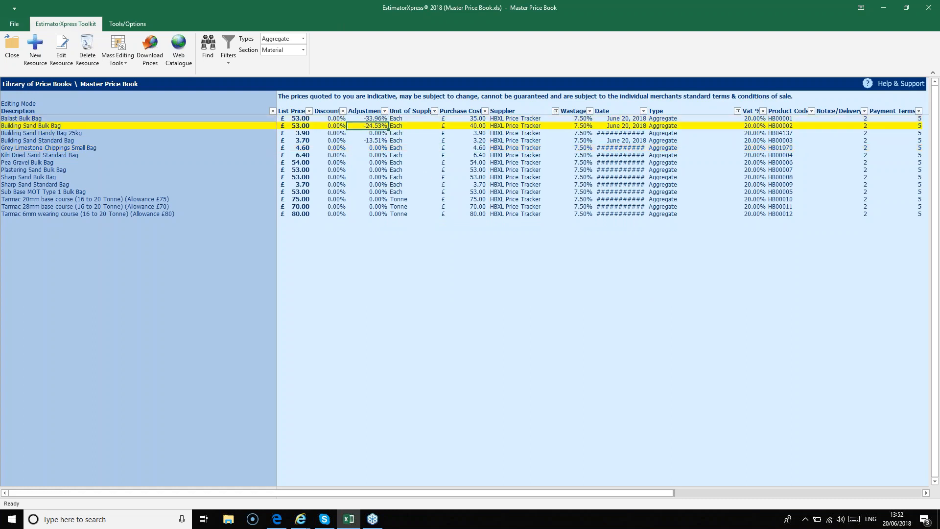
{"action": "key", "text": "Down"}
{"action": "key", "text": "Down"}
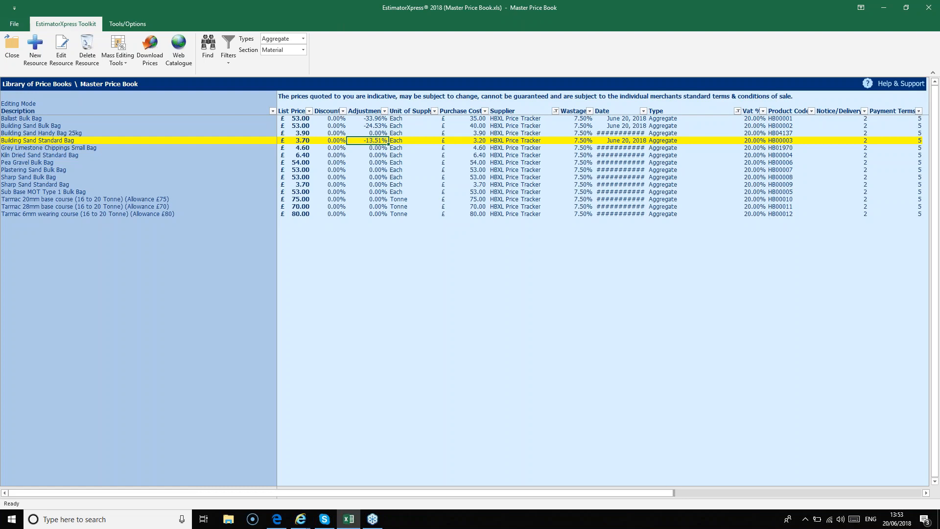
Step: Limit the materials to Bricks from the HBXL Price Tracker supplier and select the descriptions of all Reclaimed Facing Bricks
{"action": "left_click", "coordinate": [304, 40]}
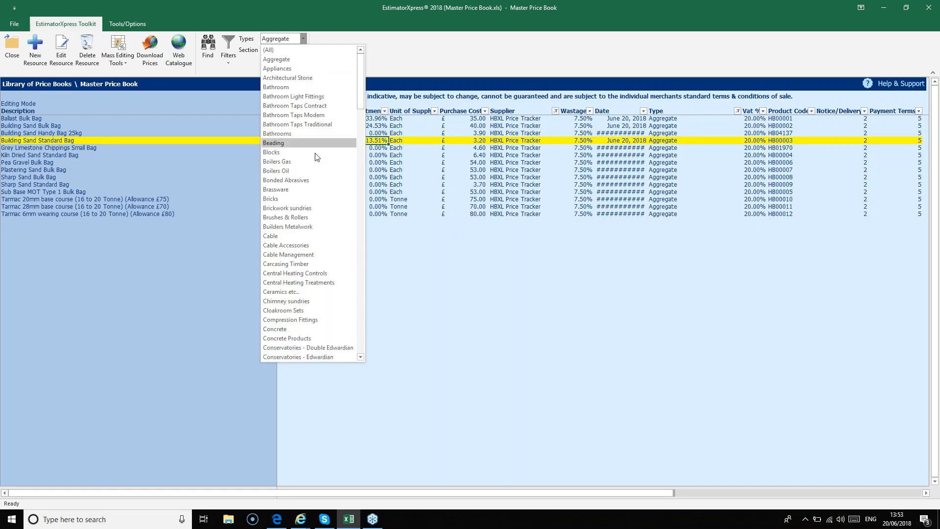
{"action": "left_click", "coordinate": [316, 198]}
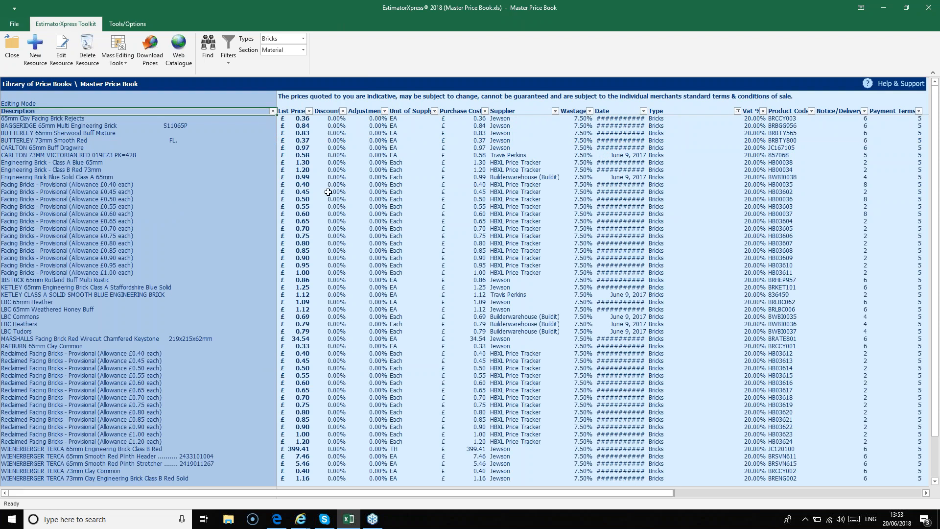
{"action": "left_click", "coordinate": [555, 111]}
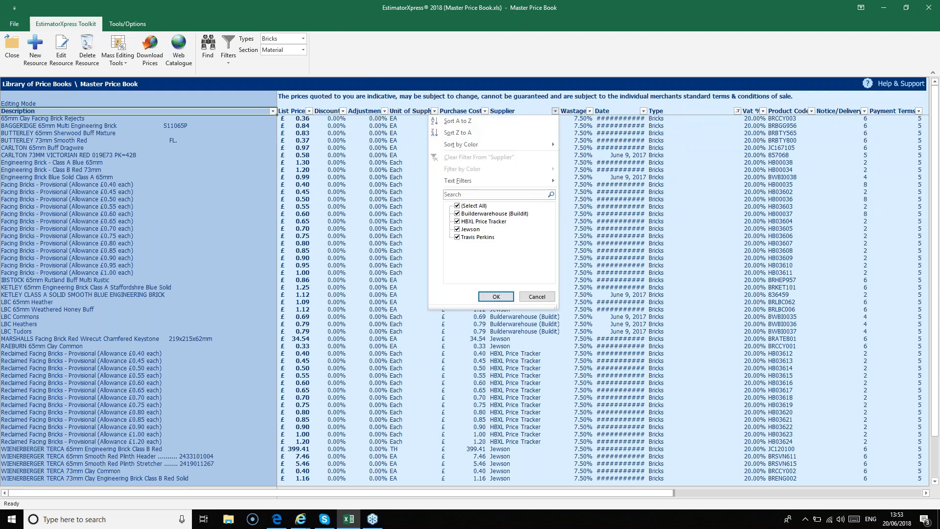
{"action": "left_click", "coordinate": [457, 205]}
{"action": "left_click", "coordinate": [457, 221]}
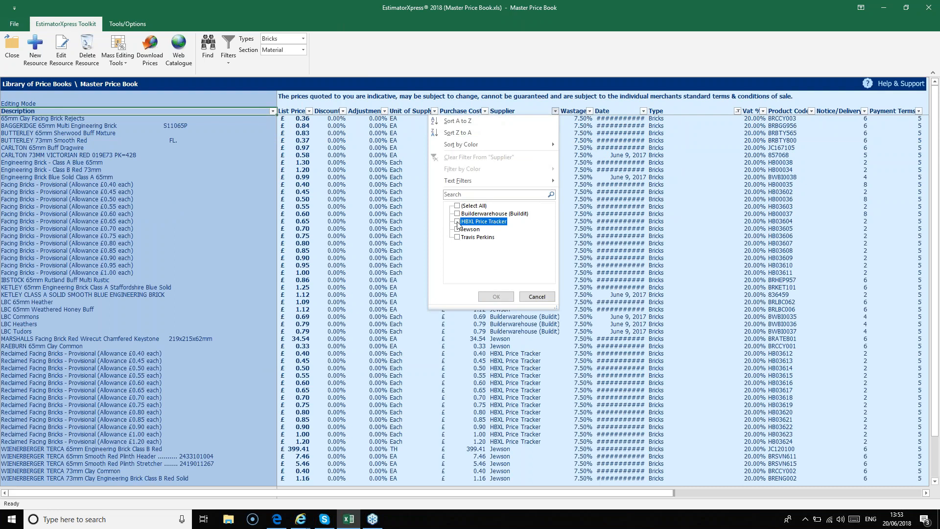
{"action": "left_click", "coordinate": [495, 295]}
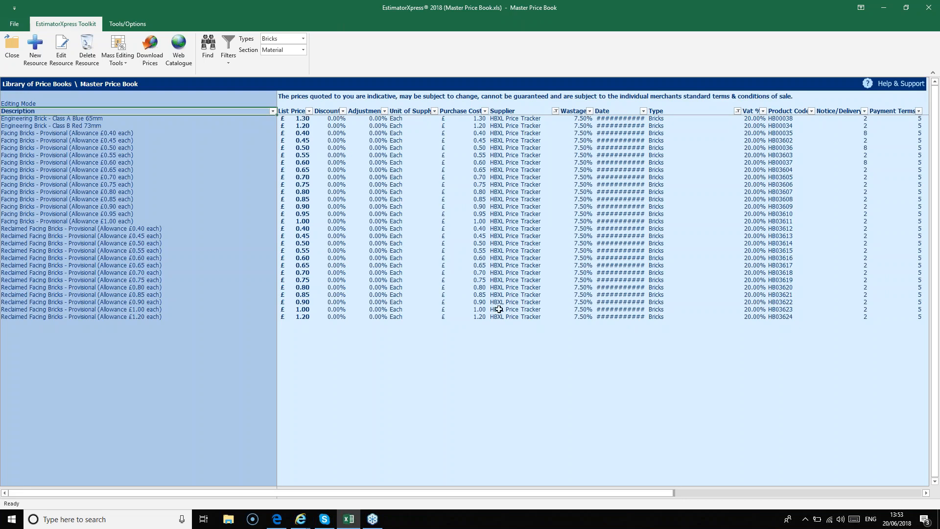
{"action": "left_click", "coordinate": [122, 133]}
{"action": "left_click_drag", "start_coordinate": [122, 140], "coordinate": [126, 317]}
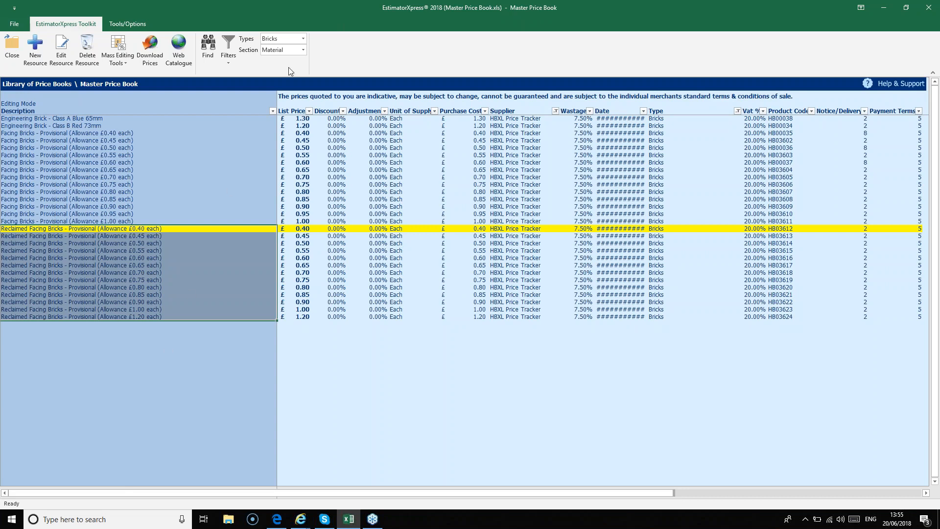
Step: Switch the Material section to the Insulation resource type
{"action": "left_click", "coordinate": [303, 39]}
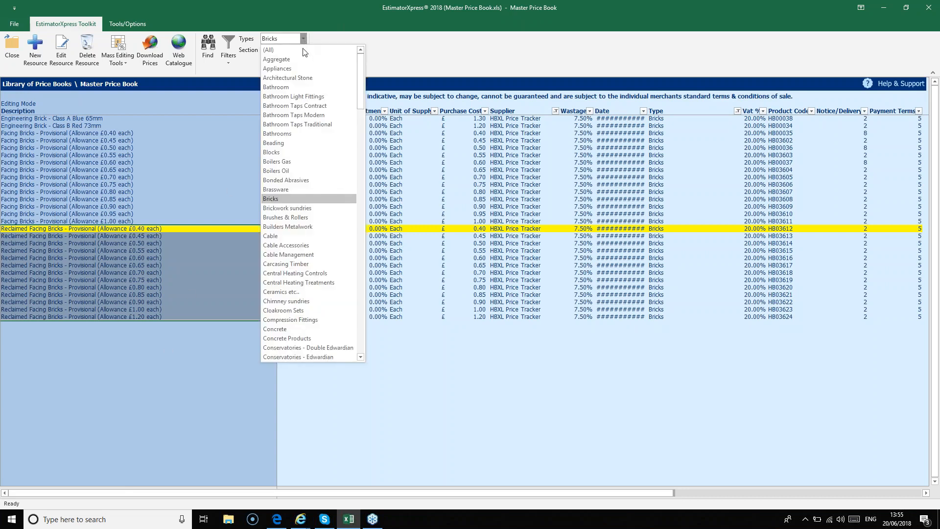
{"action": "left_click_drag", "start_coordinate": [360, 81], "coordinate": [362, 189]}
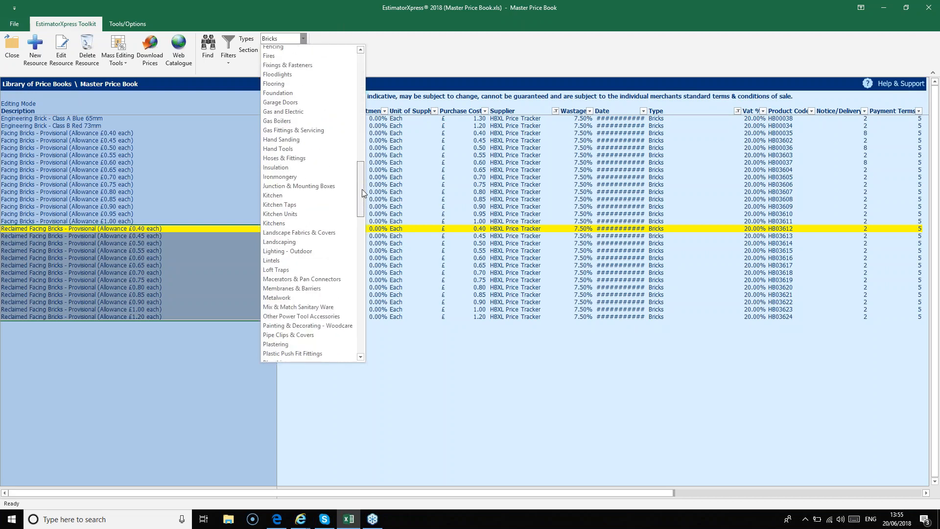
{"action": "left_click", "coordinate": [323, 168]}
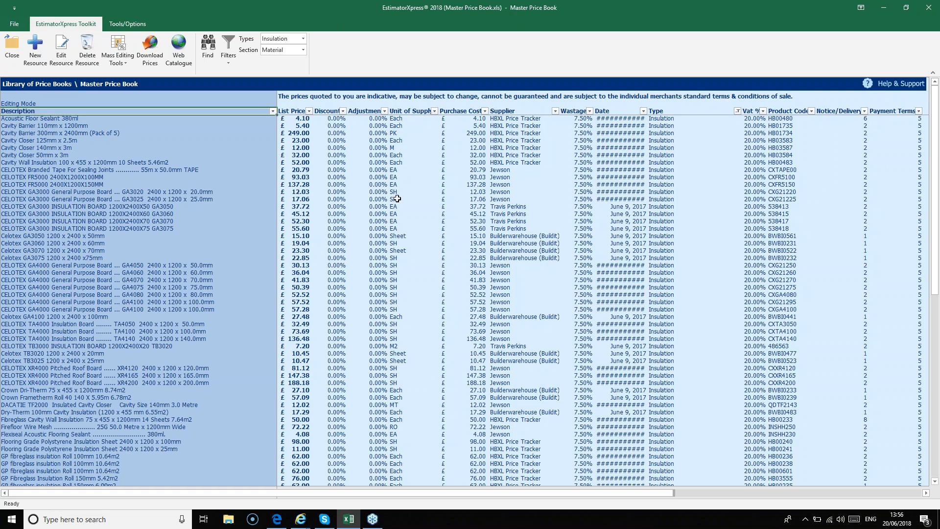
Step: Create a new resource based on the Crown Frametherm Roll 40 140 row, with the description "Sheeps Wool 4m x 380mm x 100mm"
{"action": "scroll", "coordinate": [397, 203], "scroll_direction": "down", "scroll_amount": 1}
{"action": "scroll", "coordinate": [396, 202], "scroll_direction": "down", "scroll_amount": 3}
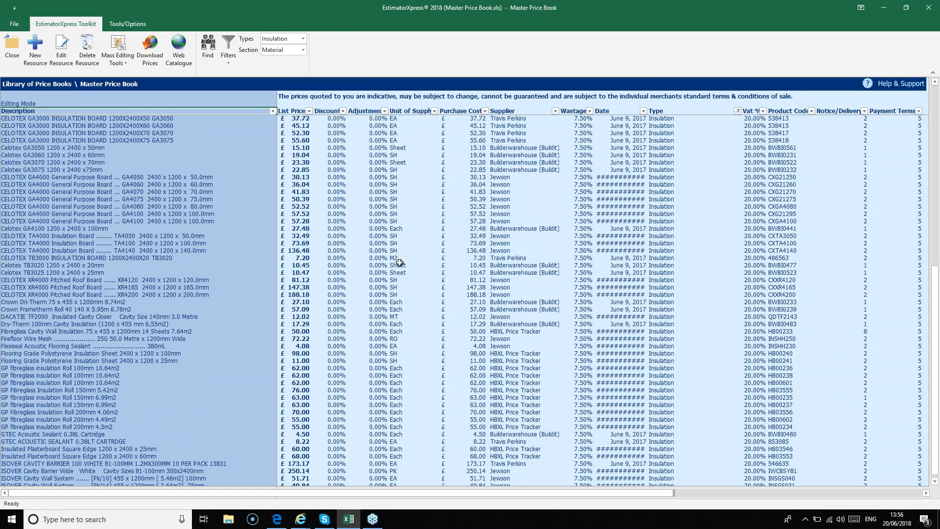
{"action": "left_click", "coordinate": [399, 309]}
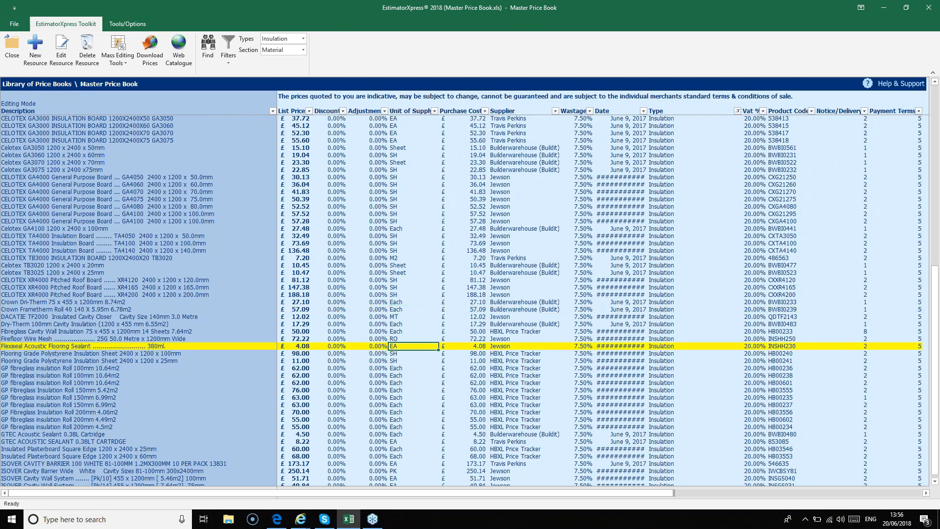
{"action": "left_click", "coordinate": [404, 310]}
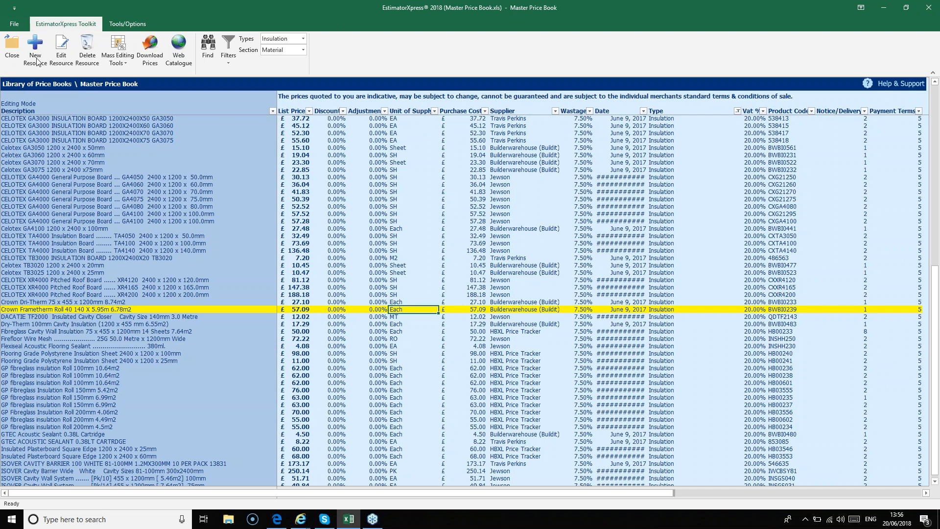
{"action": "right_click", "coordinate": [419, 310]}
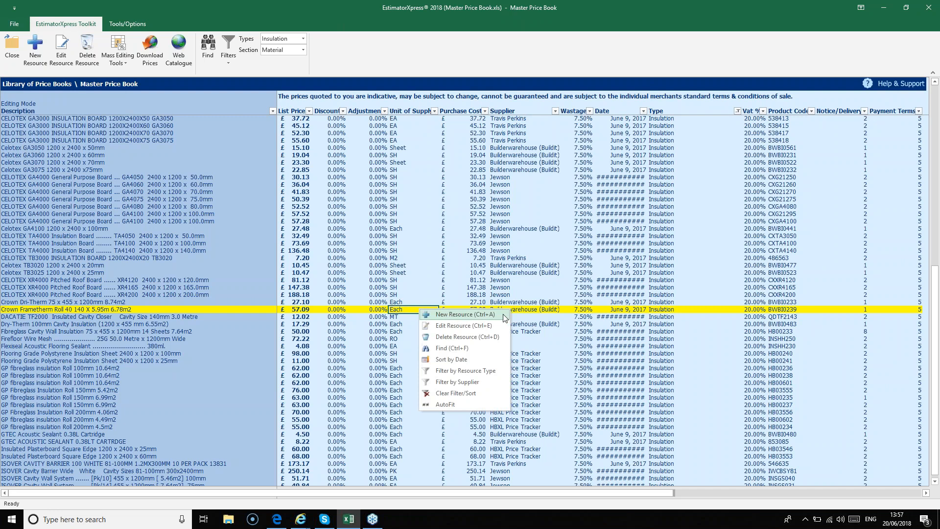
{"action": "left_click", "coordinate": [505, 315]}
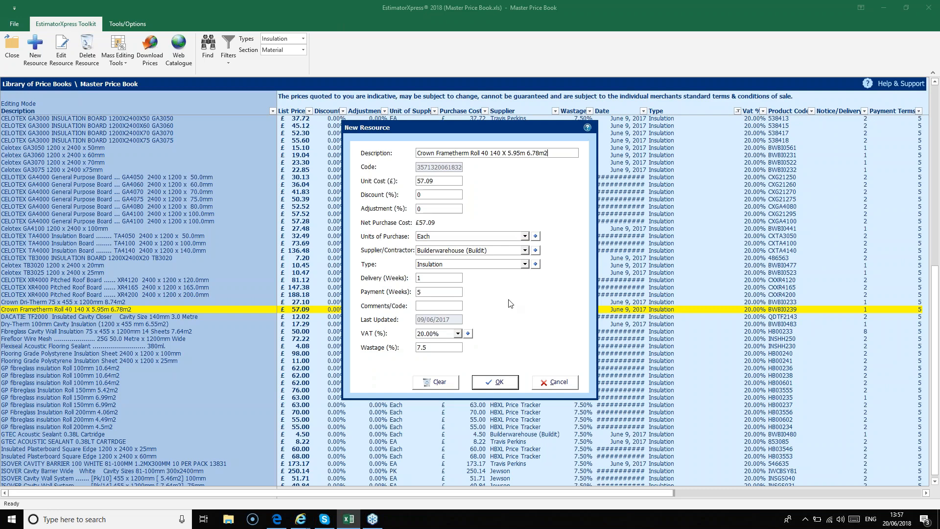
{"action": "left_click_drag", "start_coordinate": [555, 153], "coordinate": [437, 154]}
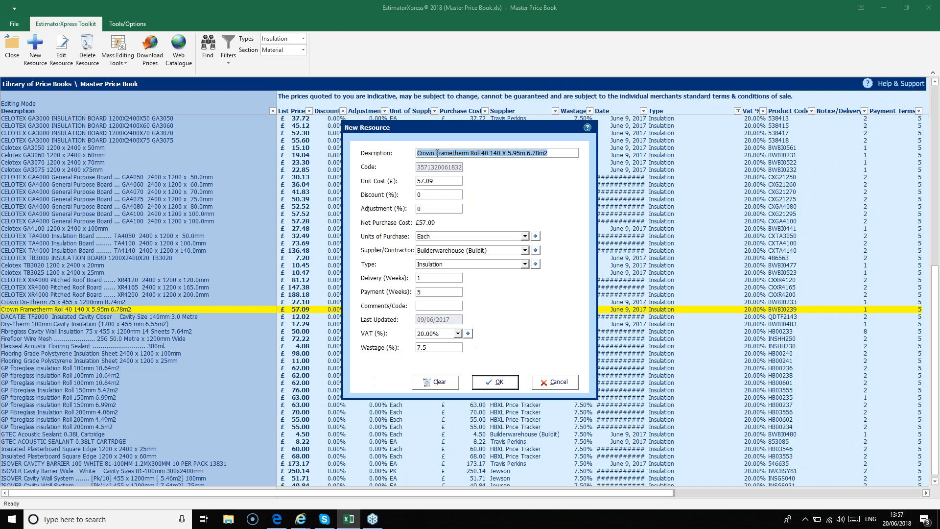
{"action": "key", "text": "BackSpace"}
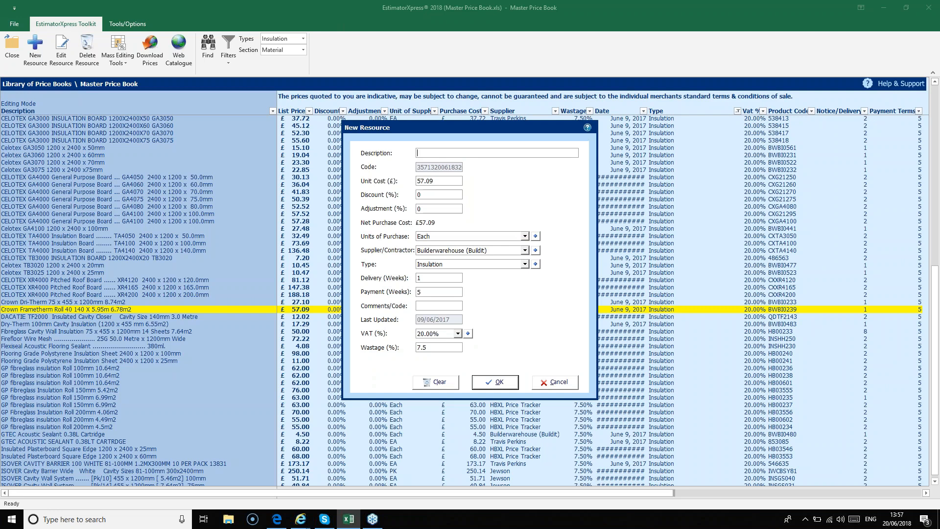
{"action": "type", "text": "Sheeps Wool"}
{"action": "type", "text": "4m x 380mm x 100mm"}
Step: Set the new resource's unit cost to £47.50 and its units of purchase to Roll
{"action": "double_click", "coordinate": [455, 180]}
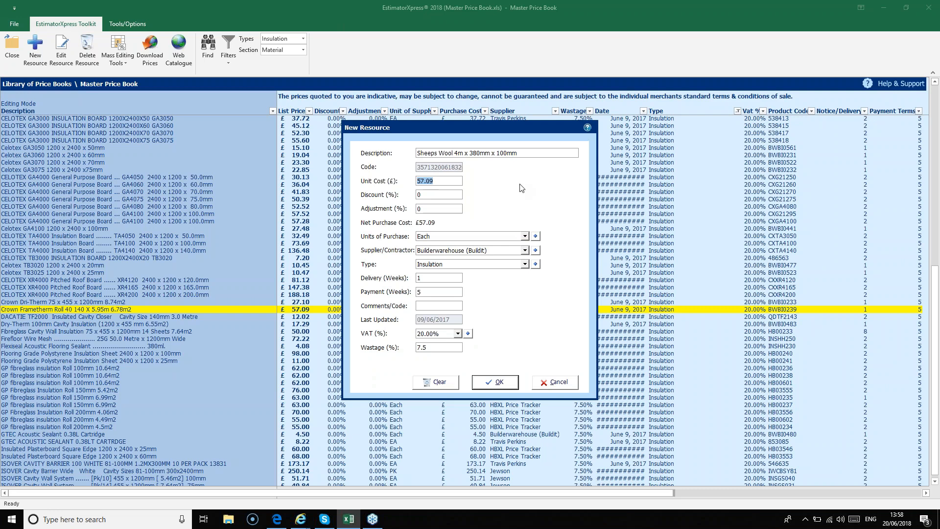
{"action": "type", "text": "47.50"}
{"action": "left_click", "coordinate": [525, 236]}
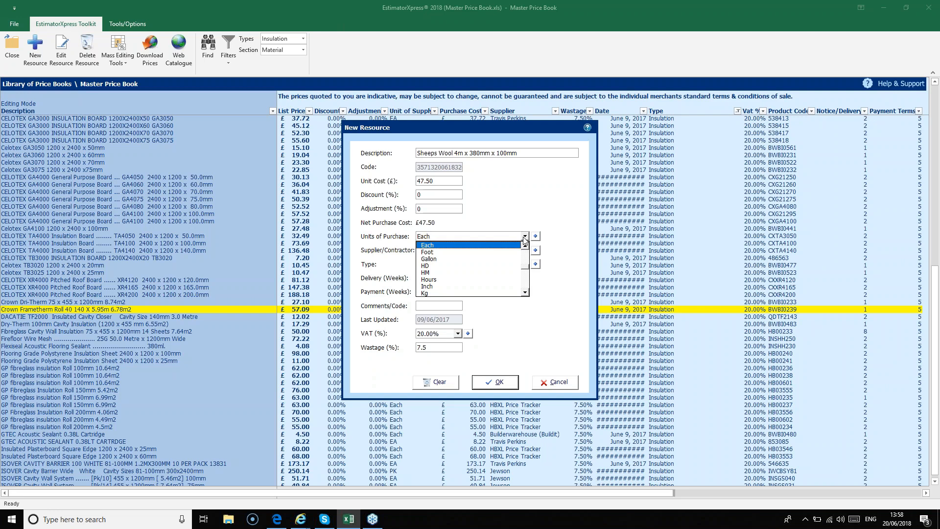
{"action": "left_click_drag", "start_coordinate": [527, 268], "coordinate": [527, 283]}
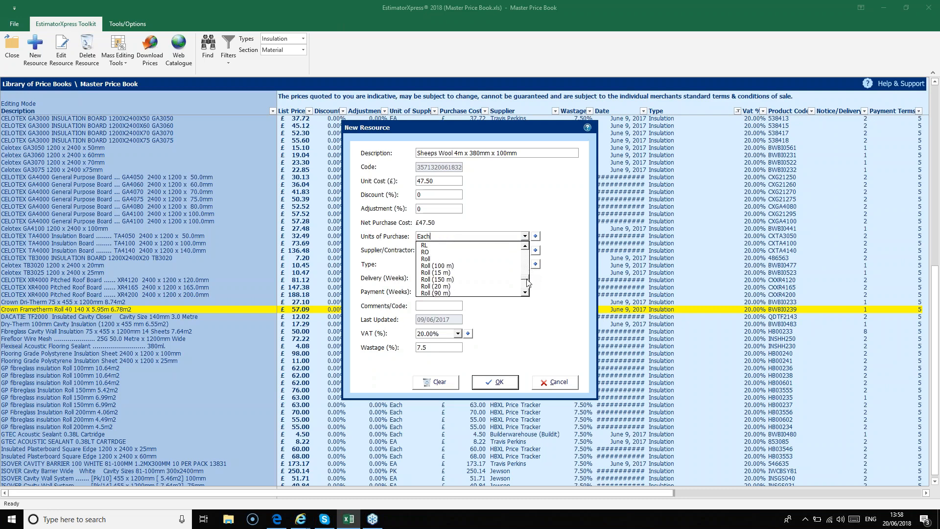
{"action": "left_click", "coordinate": [471, 259]}
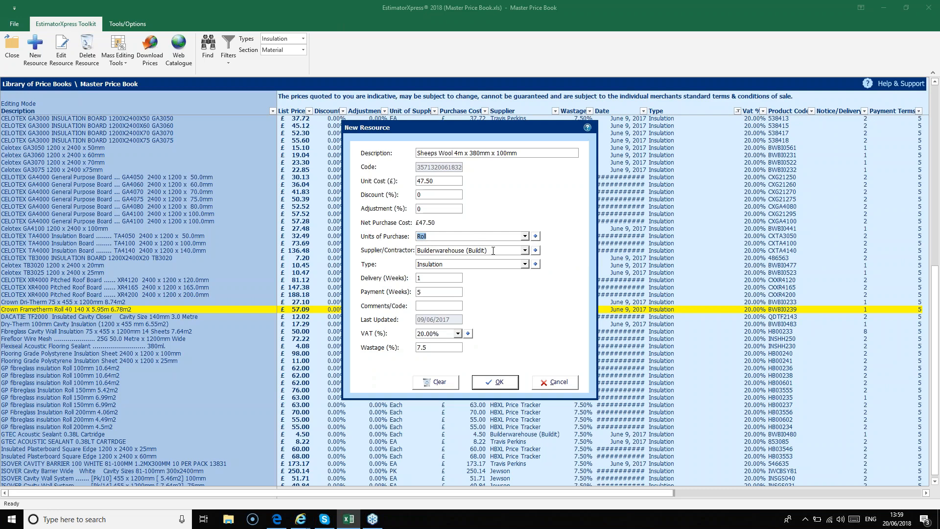
Step: Add "Rogers and Sons" as a new supplier for the Sheeps Wool resource, save the resource and select its row
{"action": "left_click", "coordinate": [524, 251]}
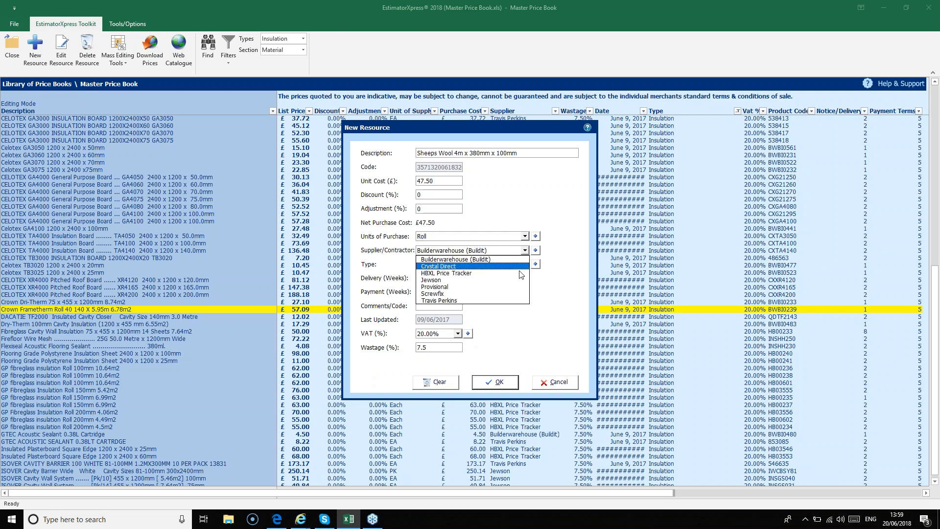
{"action": "left_click", "coordinate": [520, 278]}
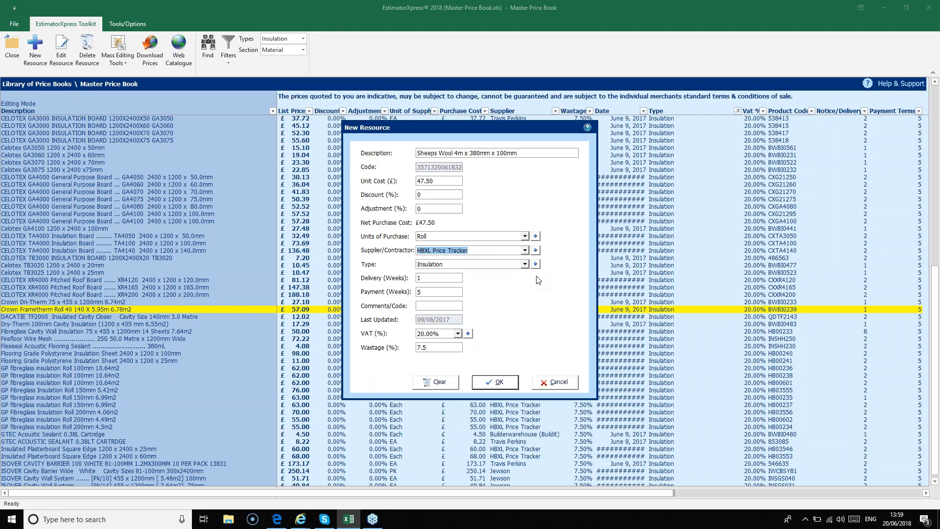
{"action": "left_click", "coordinate": [536, 251]}
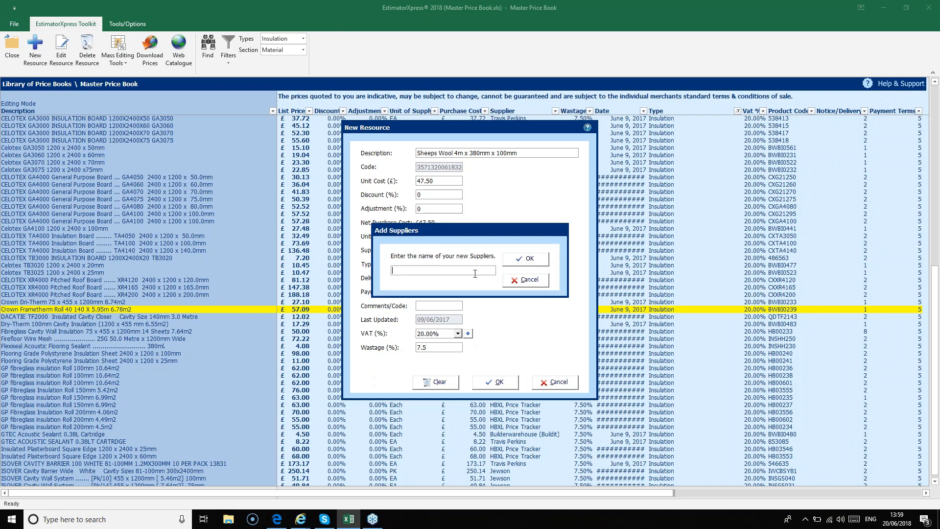
{"action": "type", "text": "Rogers and Sons"}
{"action": "left_click", "coordinate": [541, 265]}
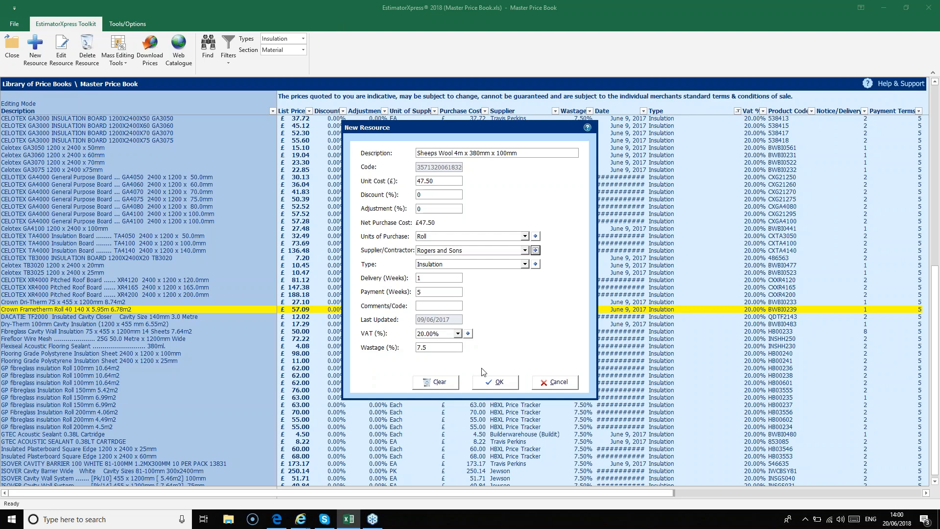
{"action": "left_click", "coordinate": [507, 383]}
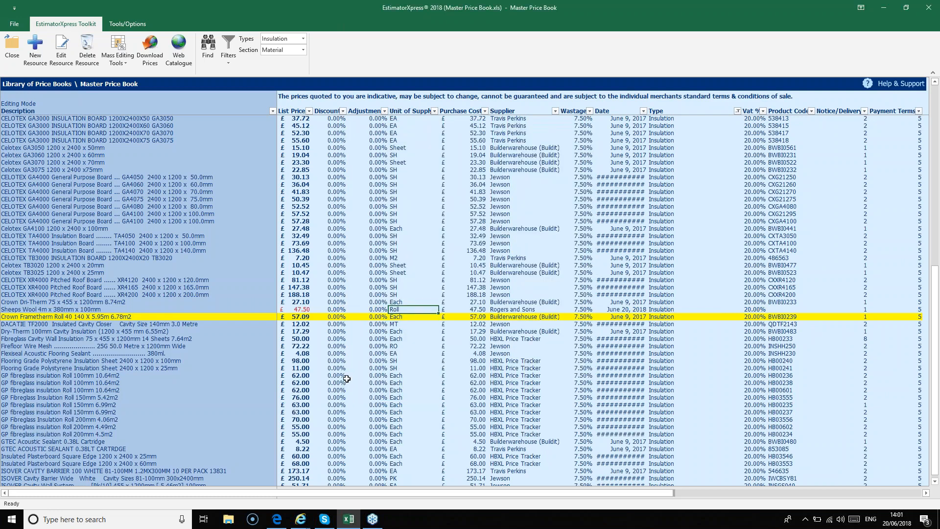
{"action": "left_click", "coordinate": [87, 308]}
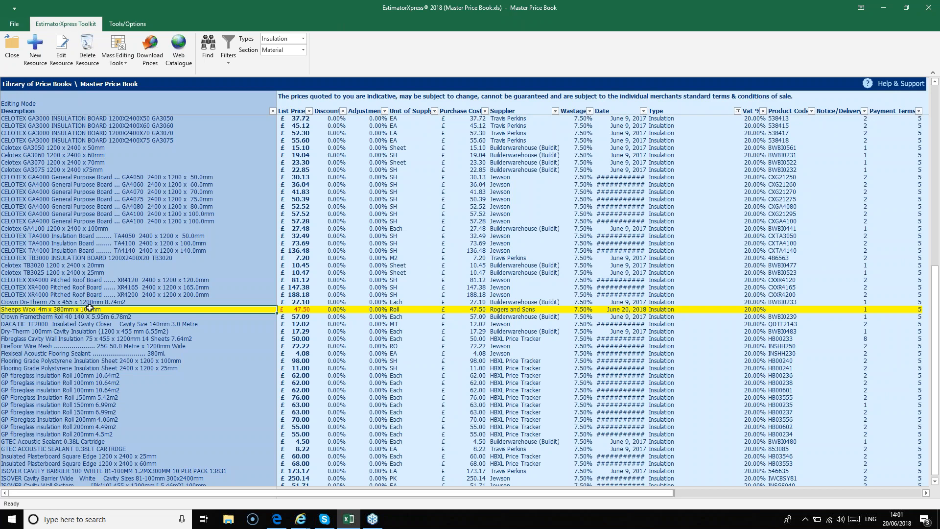
Step: Switch the Material section to the Bathroom type and limit the list to the HBXL Price Tracker supplier
{"action": "left_click", "coordinate": [303, 37]}
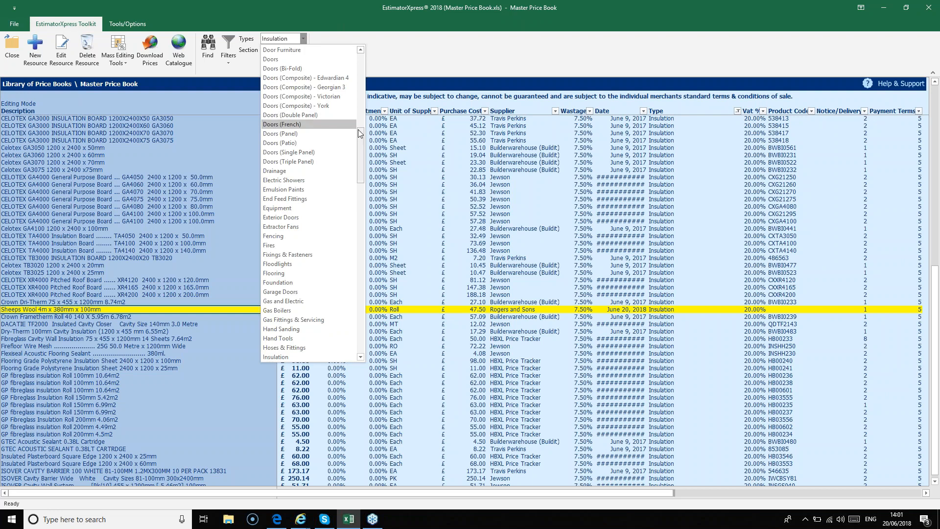
{"action": "left_click_drag", "start_coordinate": [362, 140], "coordinate": [373, 63]}
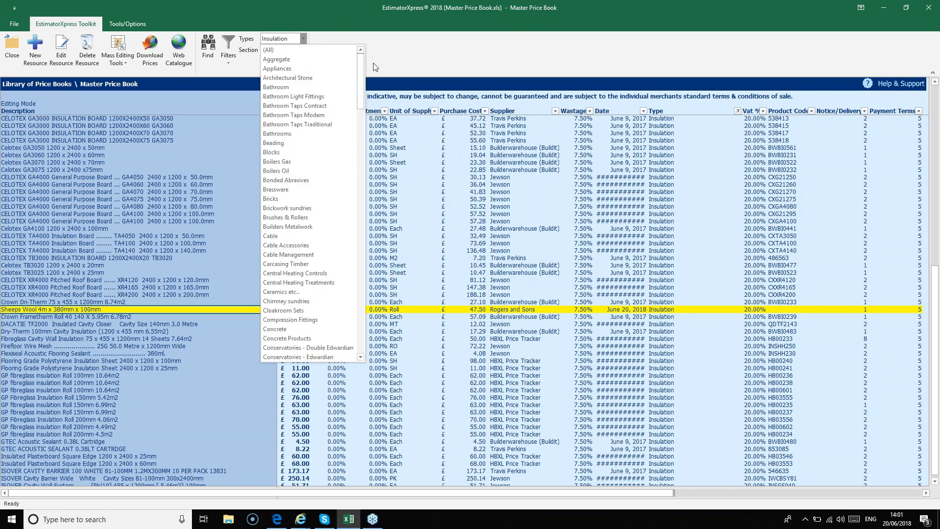
{"action": "left_click", "coordinate": [345, 77]}
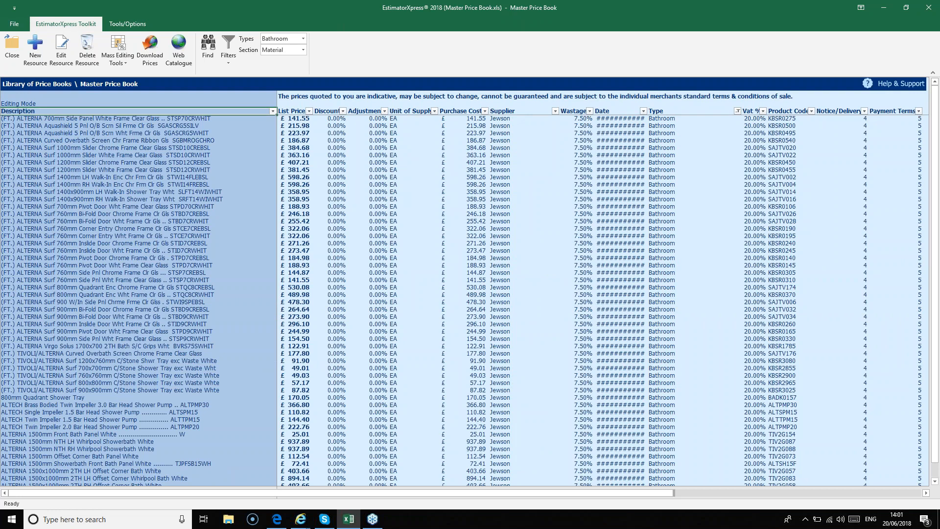
{"action": "left_click", "coordinate": [554, 112]}
{"action": "left_click", "coordinate": [457, 206]}
{"action": "left_click", "coordinate": [457, 222]}
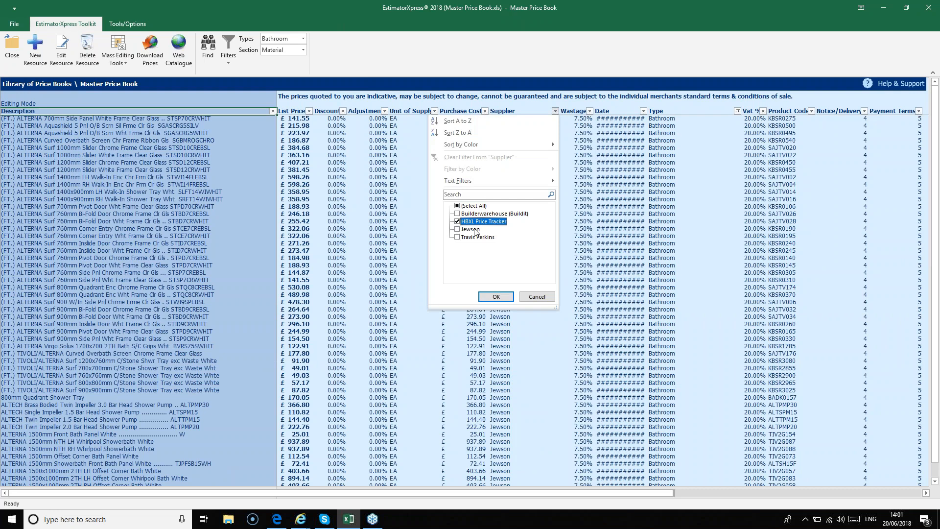
{"action": "key", "text": "Return"}
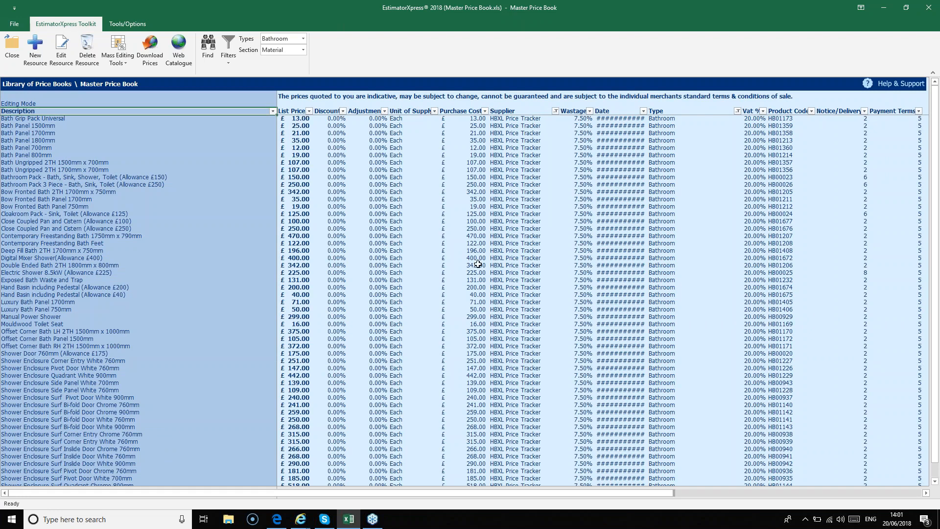
Step: Create a new resource based on the £250 allowance Bathroom Pack 3 Piece item, with the description "Bathroom Executive Pack"
{"action": "left_click", "coordinate": [170, 178]}
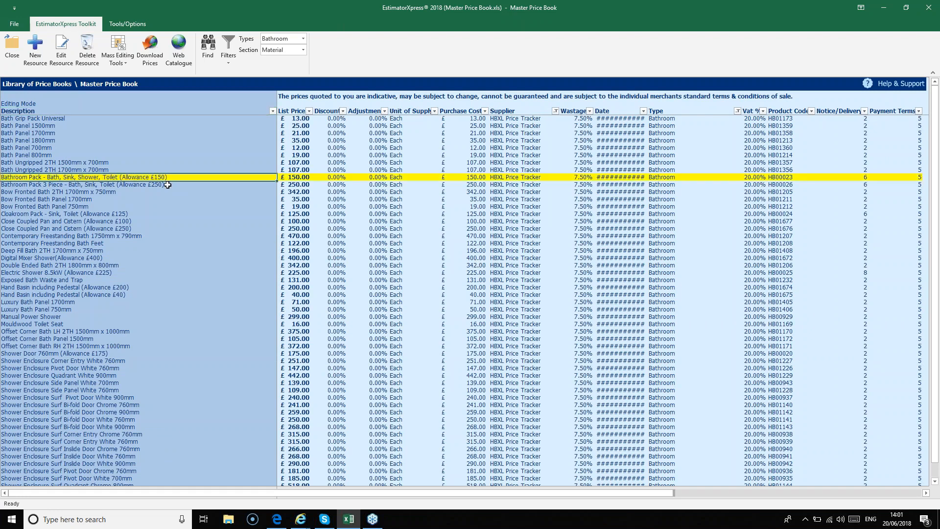
{"action": "left_click", "coordinate": [128, 185]}
{"action": "left_click", "coordinate": [120, 214]}
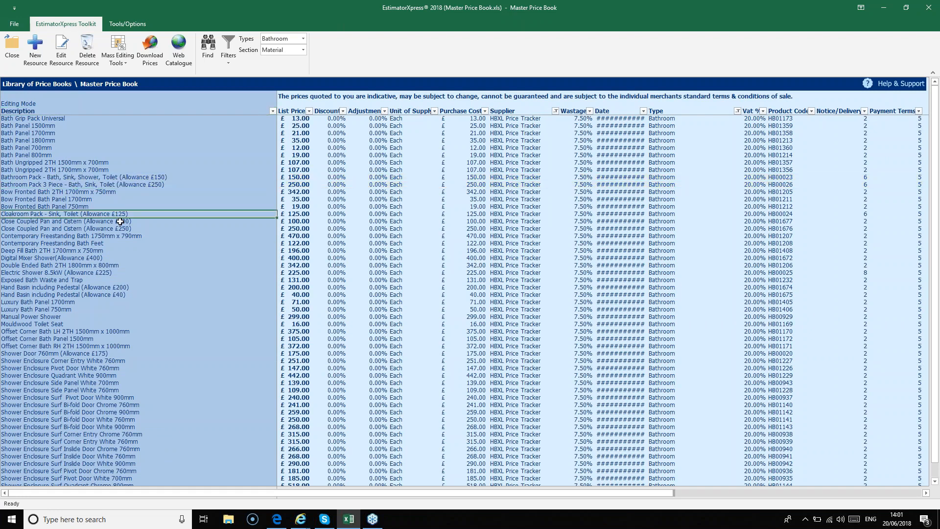
{"action": "left_click", "coordinate": [120, 222]}
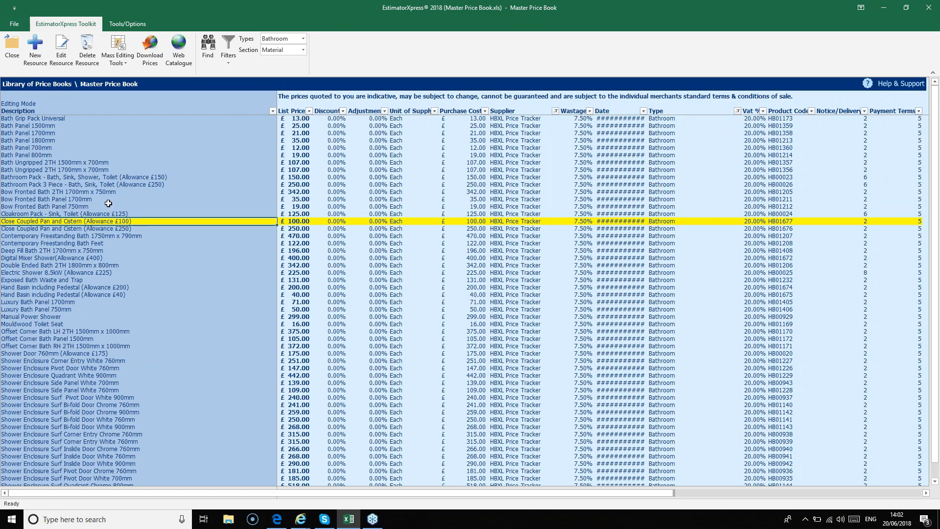
{"action": "left_click", "coordinate": [112, 178]}
{"action": "key", "text": "Down"}
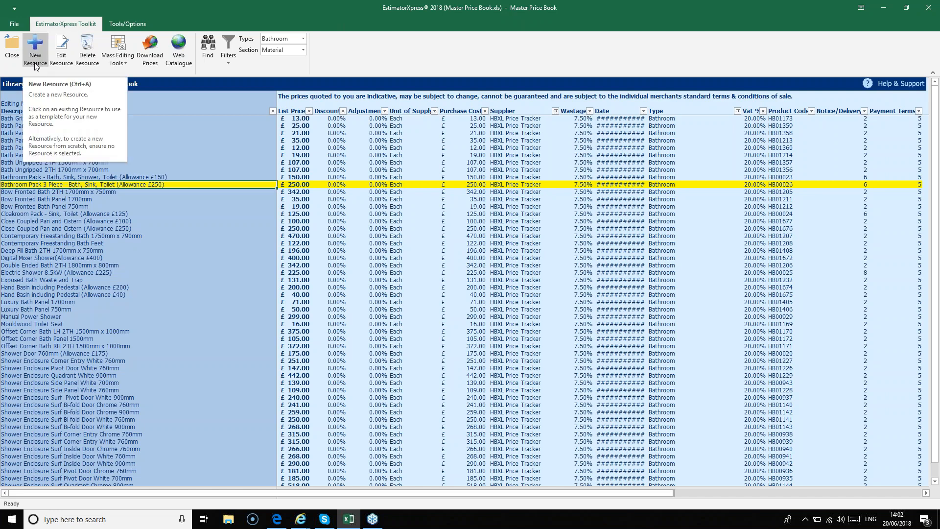
{"action": "right_click", "coordinate": [92, 188]}
{"action": "left_click", "coordinate": [174, 193]}
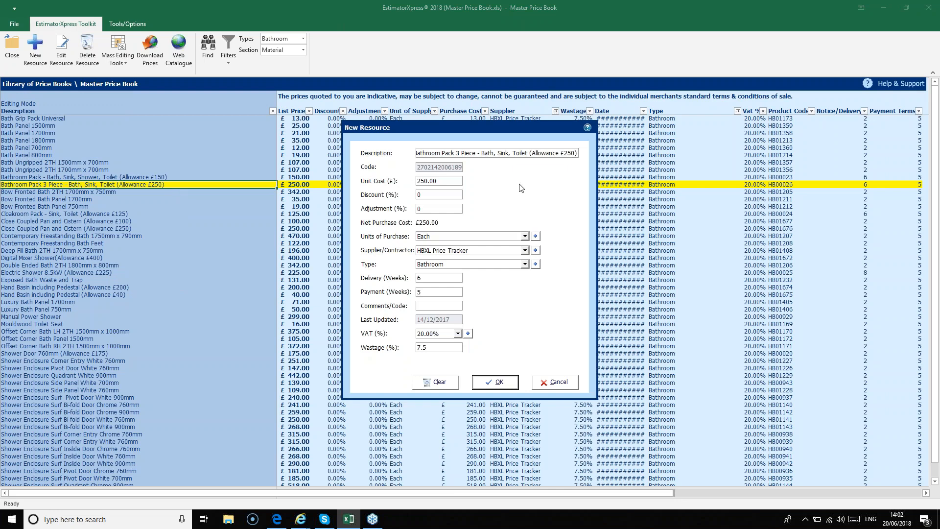
{"action": "left_click_drag", "start_coordinate": [573, 155], "coordinate": [416, 153]}
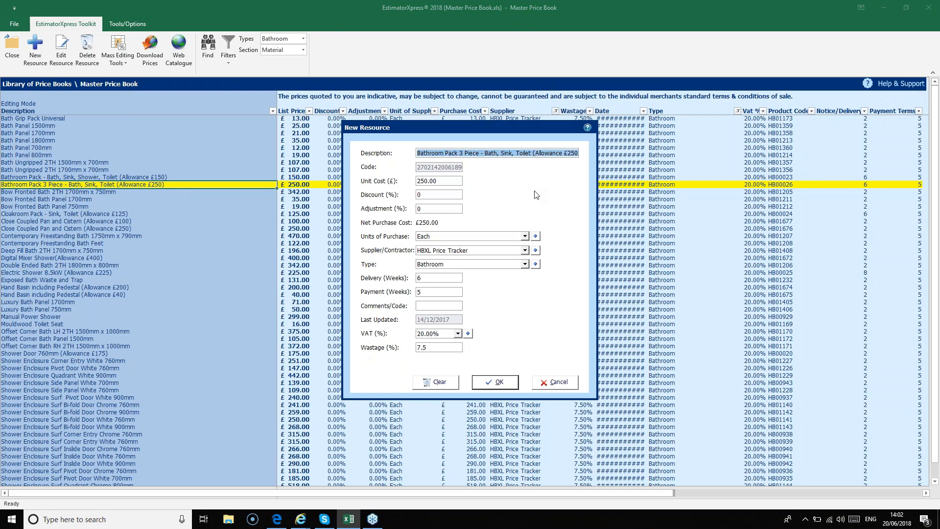
{"action": "type", "text": "B"}
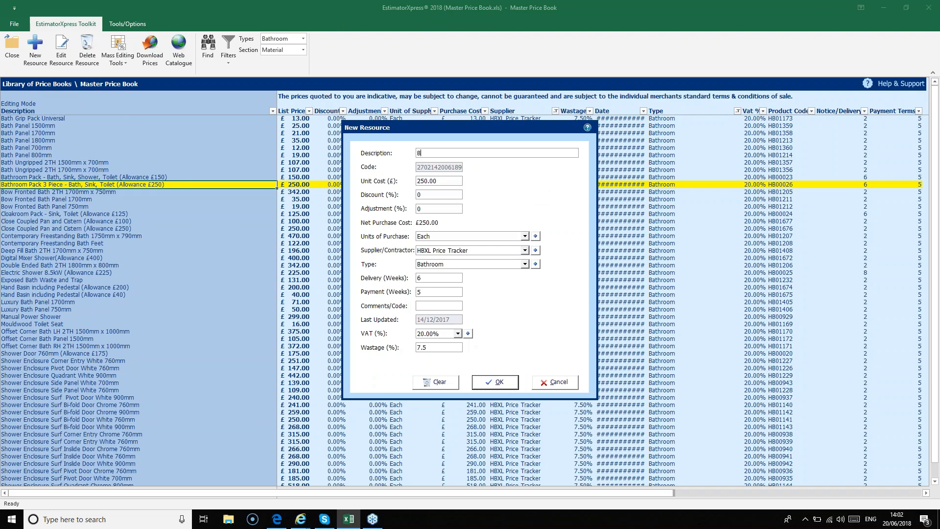
{"action": "type", "text": "athroom Executive Pack"}
Step: Set the Bathroom Executive Pack's unit cost to £2500, save the resource and select its list price
{"action": "key", "text": "Tab"}
{"action": "type", "text": "2500"}
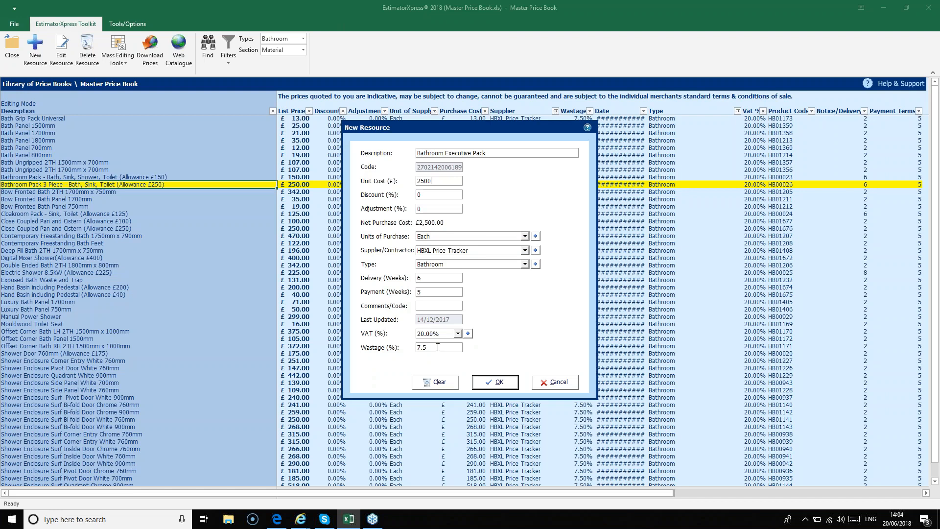
{"action": "left_click", "coordinate": [504, 386]}
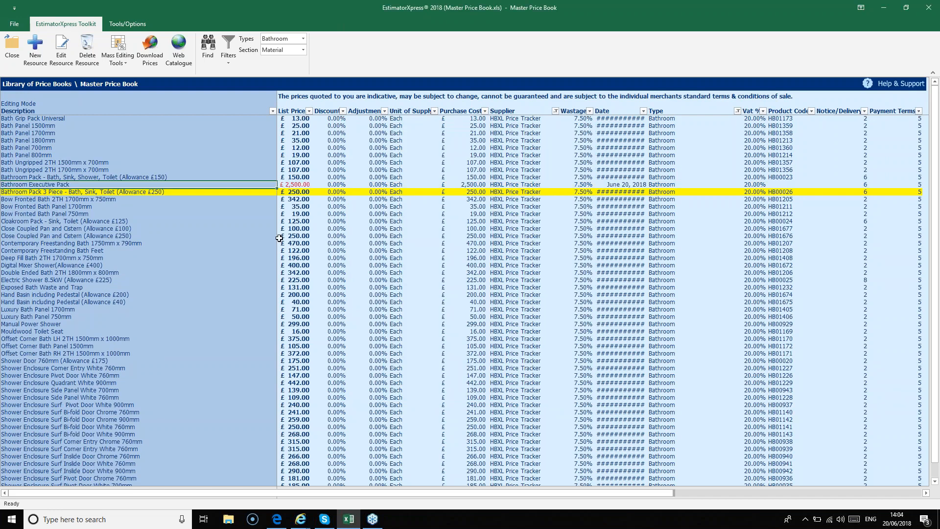
{"action": "left_click", "coordinate": [299, 185]}
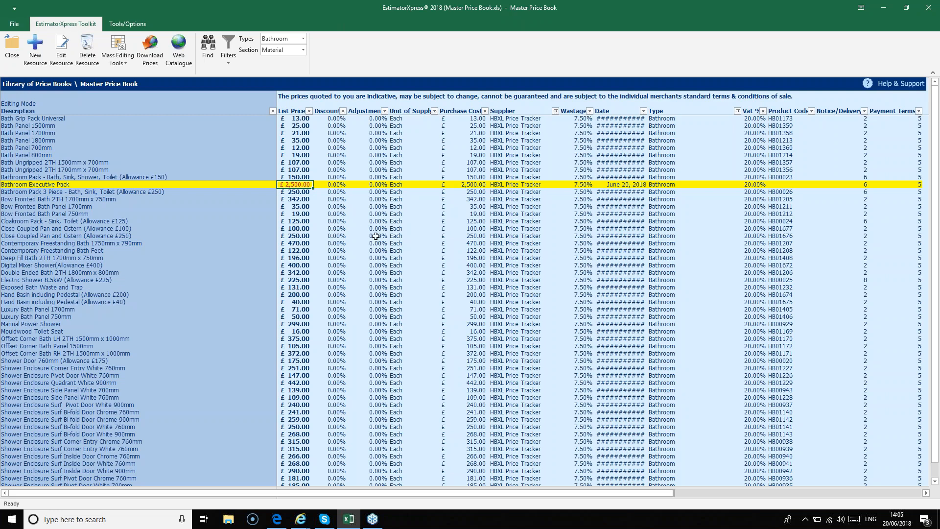
Step: Filter the Bathroom resources' List Price column by red font colour
{"action": "left_click", "coordinate": [298, 112]}
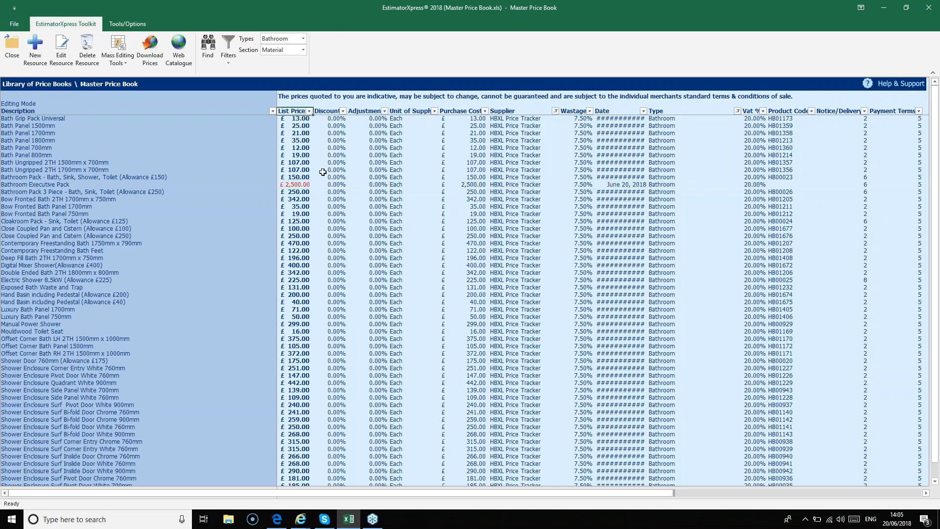
{"action": "left_click", "coordinate": [309, 112]}
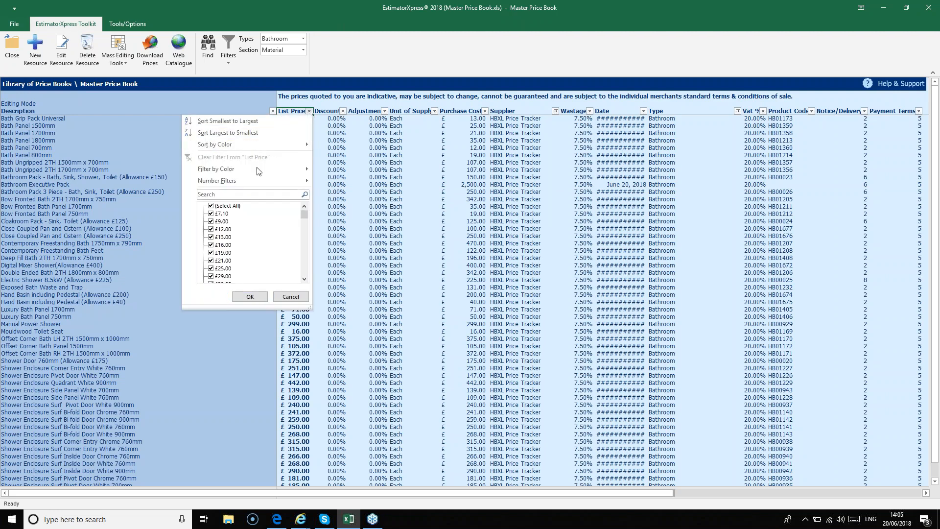
{"action": "mouse_move", "coordinate": [253, 175]}
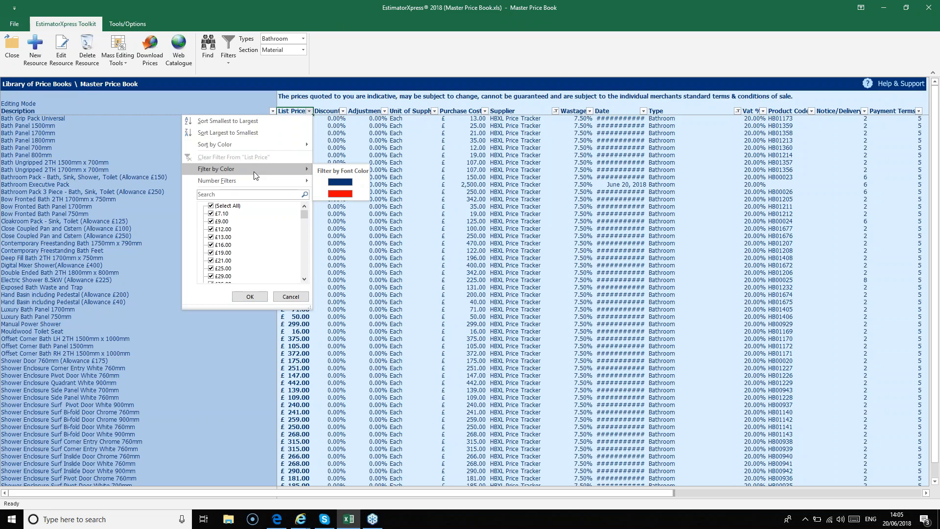
{"action": "left_click", "coordinate": [340, 193]}
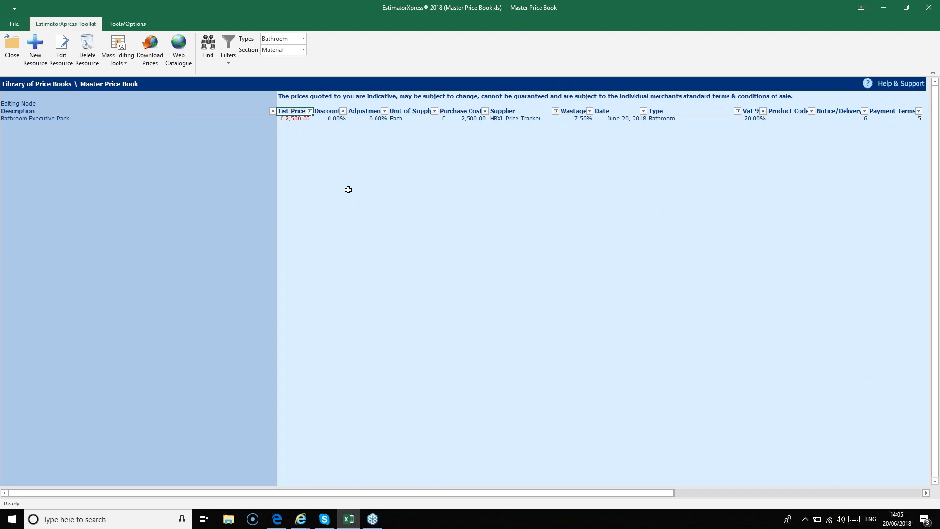
Step: Show all material types and filter the List Price column by red font colour
{"action": "left_click", "coordinate": [302, 38]}
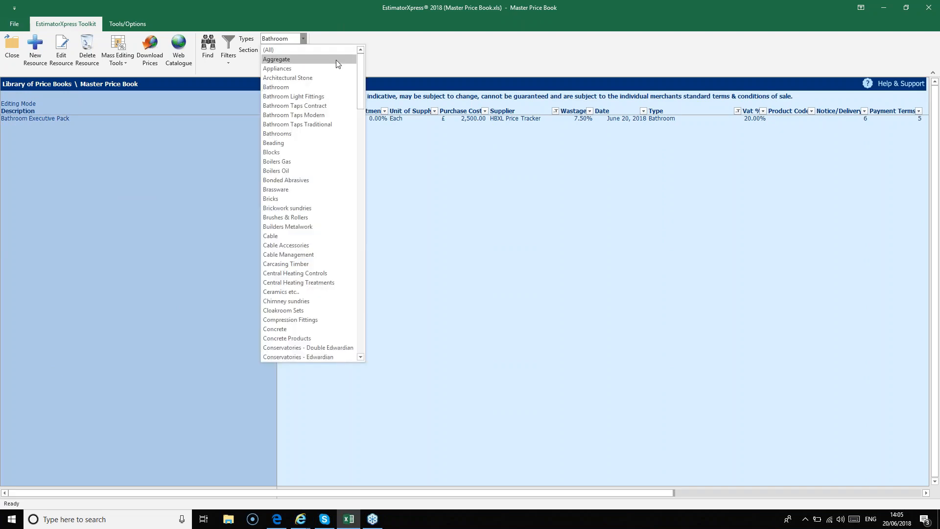
{"action": "left_click", "coordinate": [330, 51]}
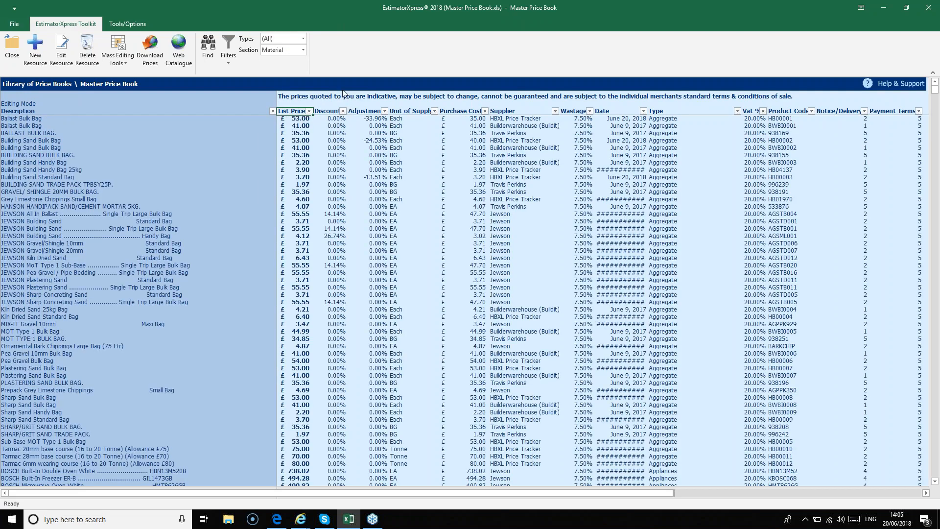
{"action": "left_click", "coordinate": [309, 112]}
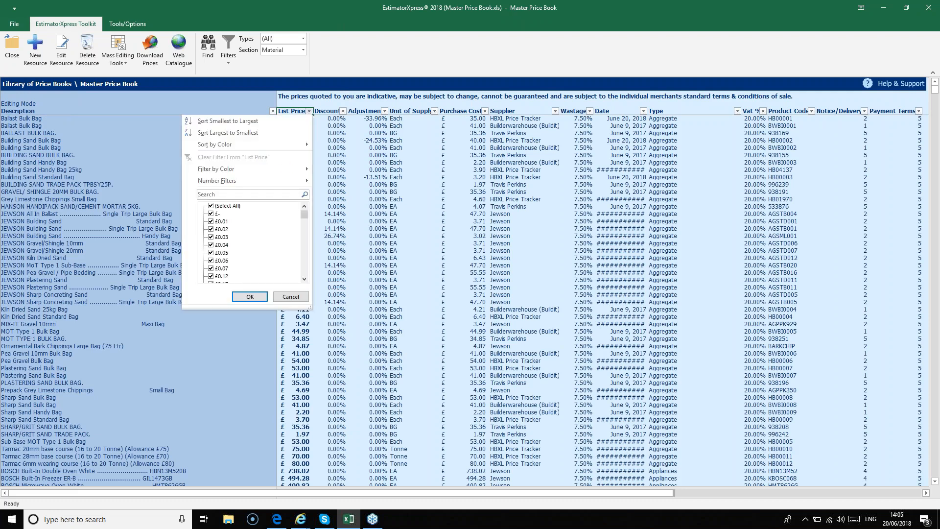
{"action": "mouse_move", "coordinate": [307, 170]}
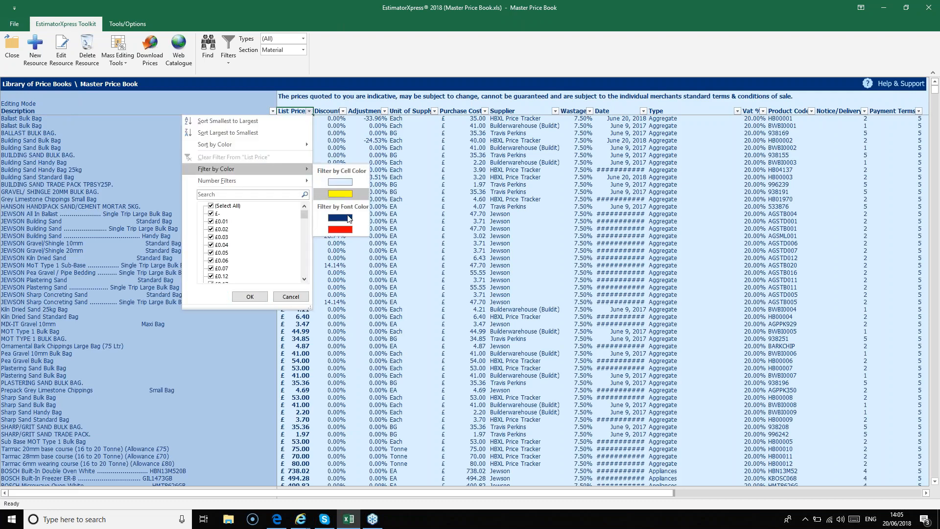
{"action": "left_click", "coordinate": [340, 182]}
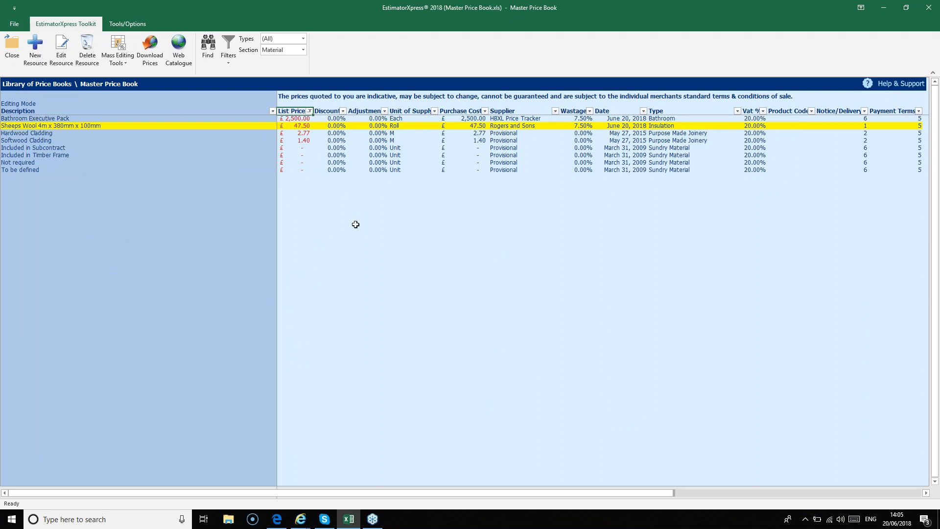
Step: Check the Bathroom Executive Pack and Sheeps Wool rows in the filtered materials, and clear the List Price filter
{"action": "left_click", "coordinate": [57, 119]}
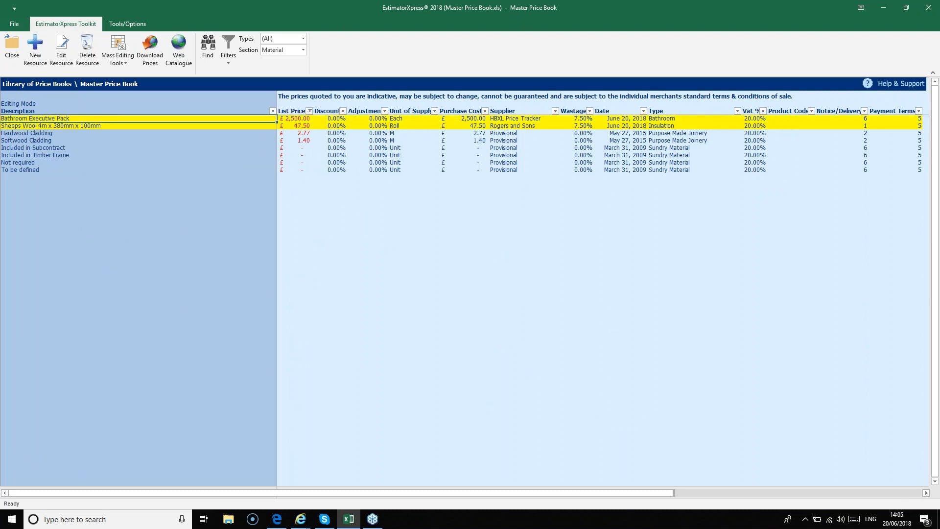
{"action": "left_click", "coordinate": [154, 126]}
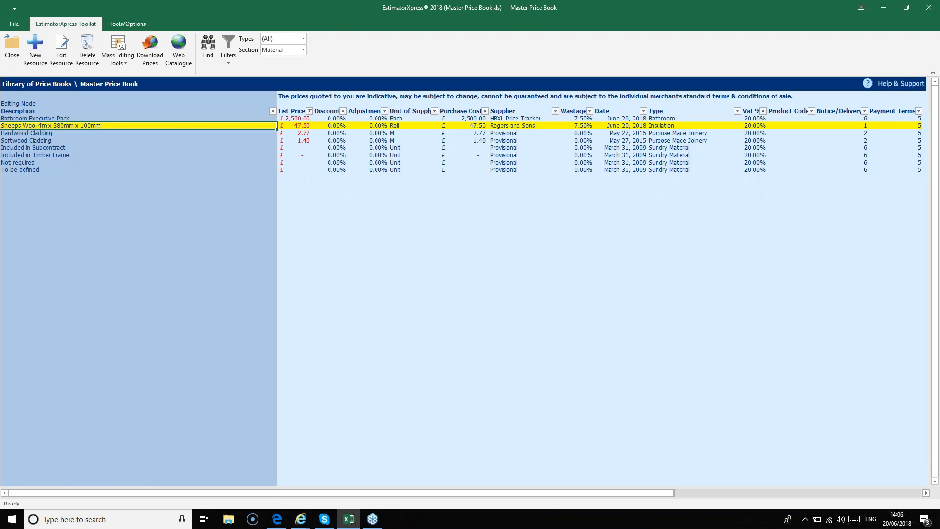
{"action": "left_click", "coordinate": [309, 110]}
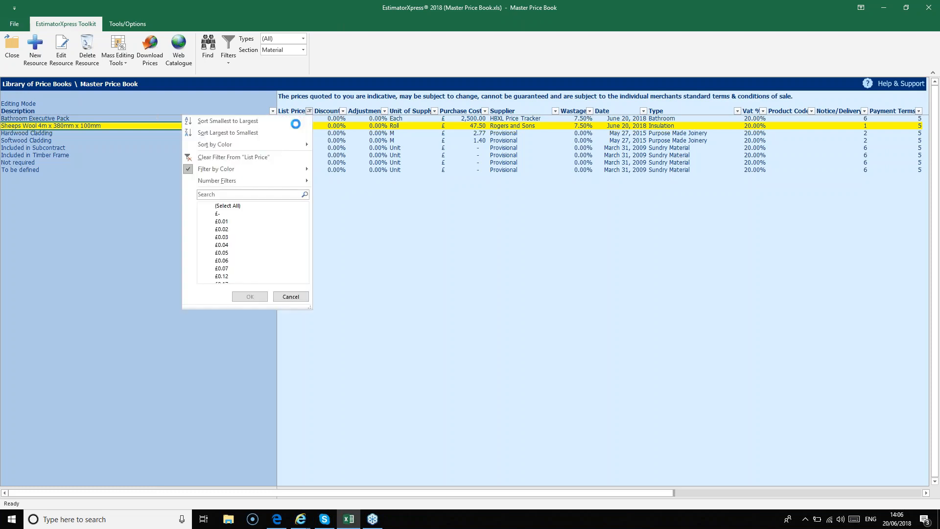
{"action": "left_click", "coordinate": [283, 156]}
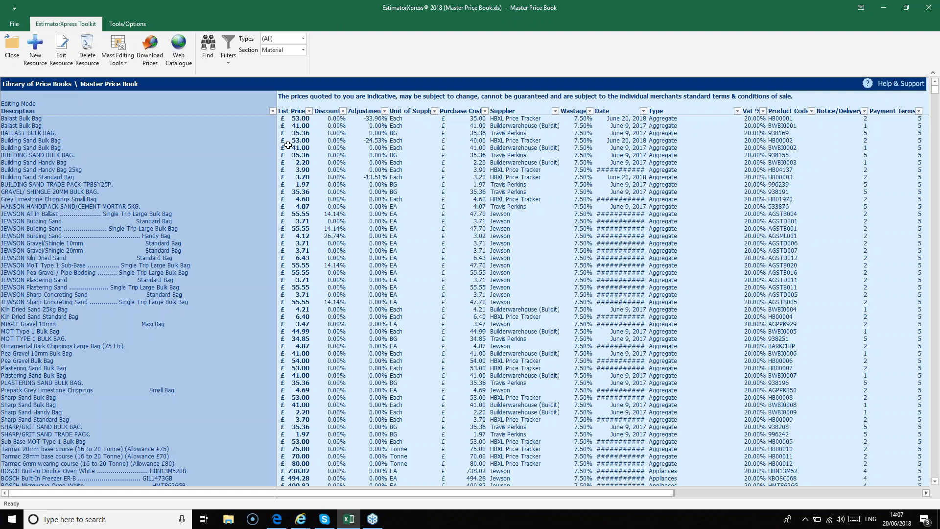
Step: Switch the price book to the Plant section and enable Edit Prices for its resources
{"action": "left_click", "coordinate": [303, 50]}
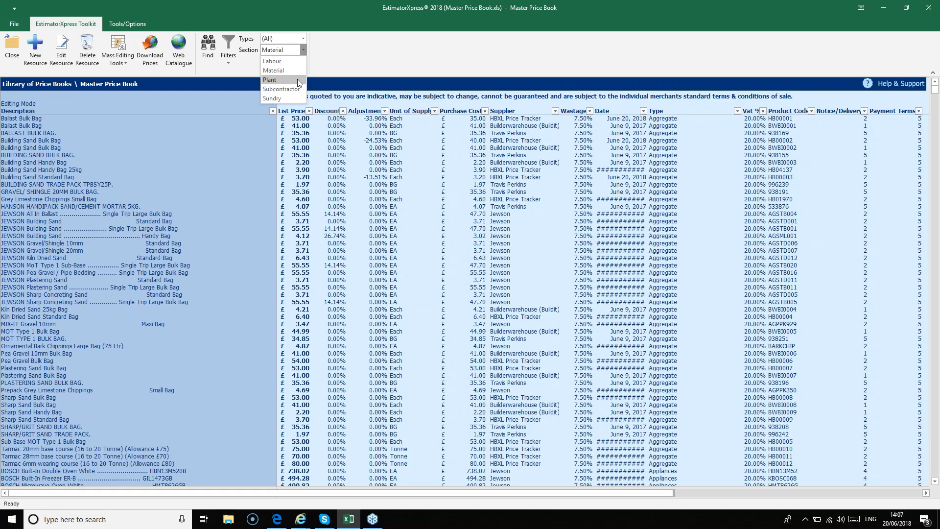
{"action": "left_click", "coordinate": [298, 79]}
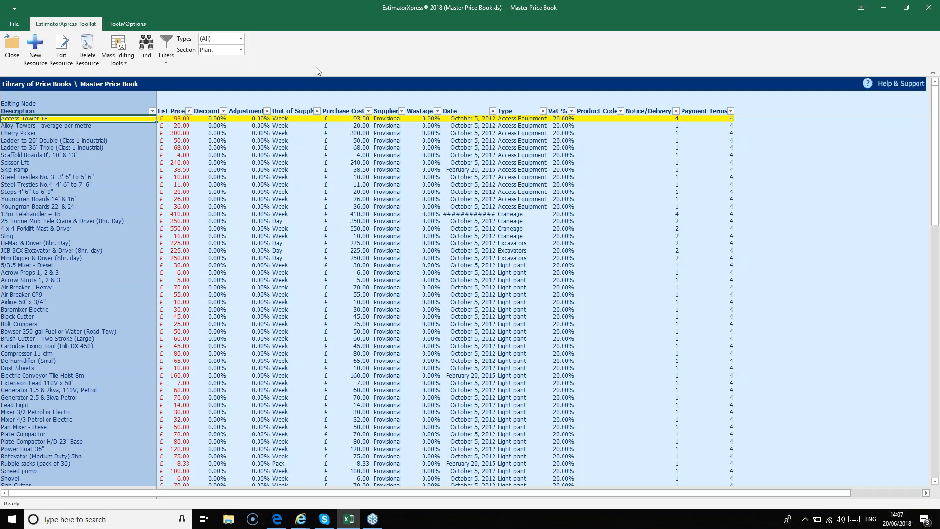
{"action": "left_click", "coordinate": [119, 51]}
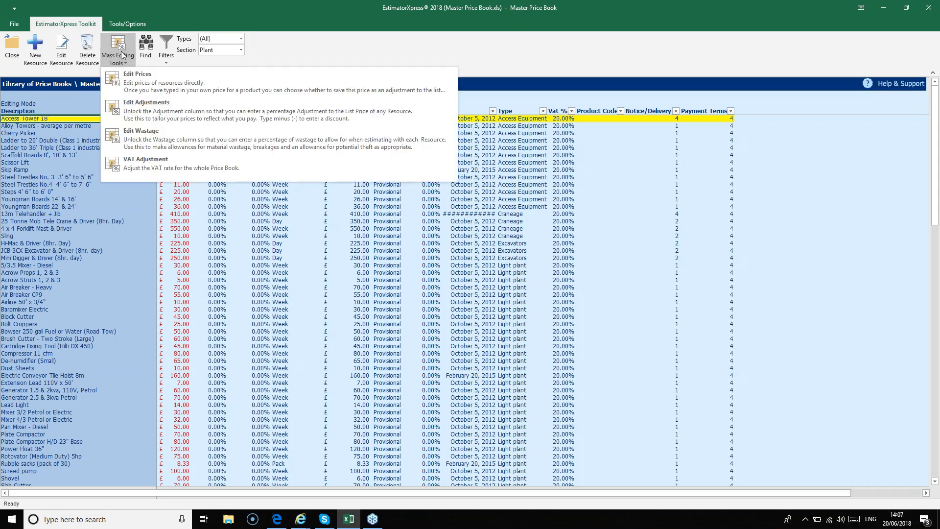
{"action": "left_click", "coordinate": [218, 75]}
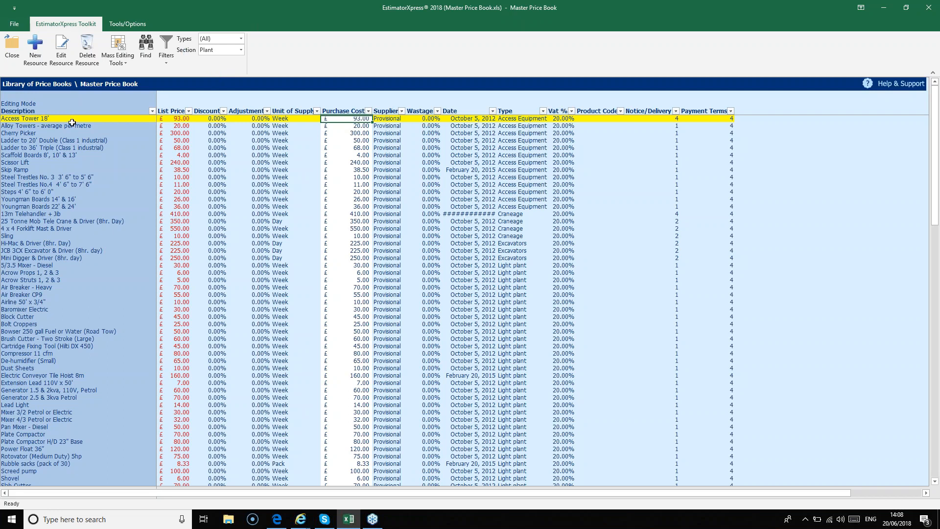
Step: Examine the Hi-Mac, JCB 3CX Excavator and Mini Digger plant rows and their purchase costs
{"action": "left_click", "coordinate": [62, 243]}
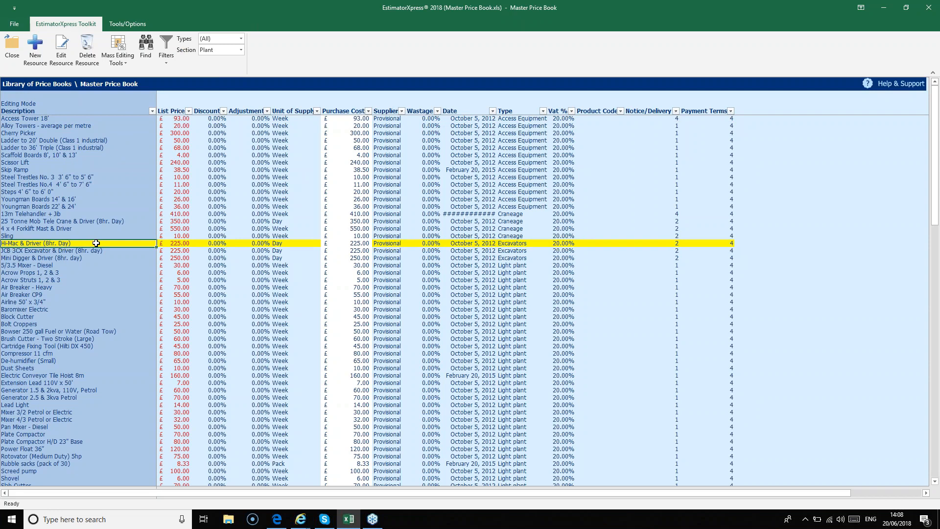
{"action": "left_click", "coordinate": [97, 251]}
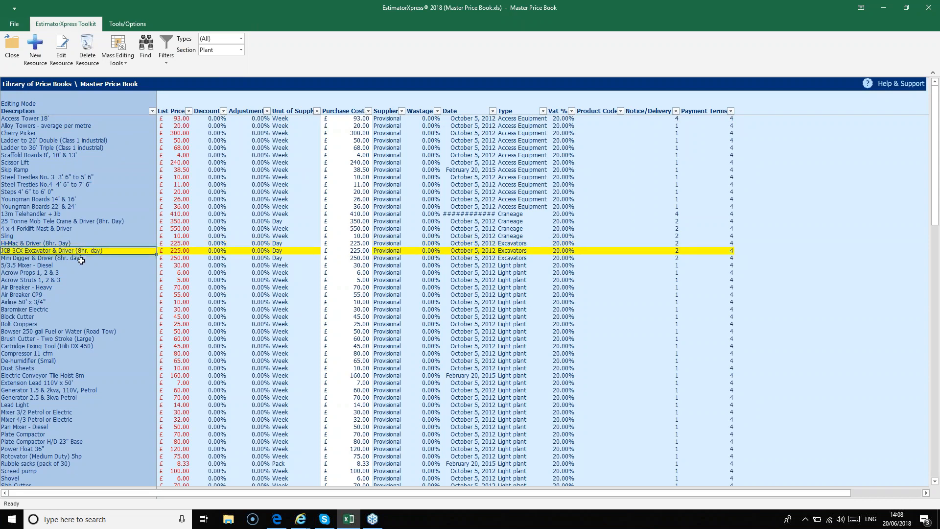
{"action": "left_click", "coordinate": [81, 259]}
{"action": "left_click", "coordinate": [78, 245]}
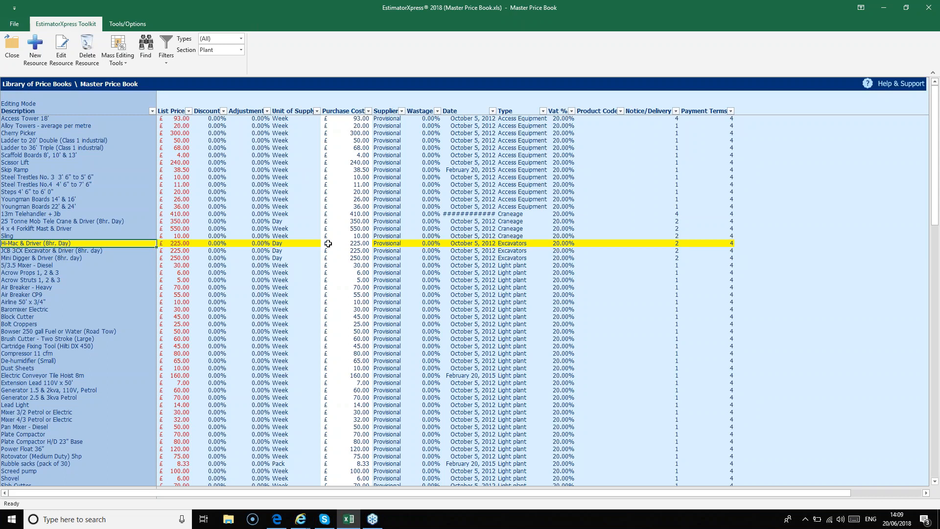
{"action": "left_click", "coordinate": [354, 244]}
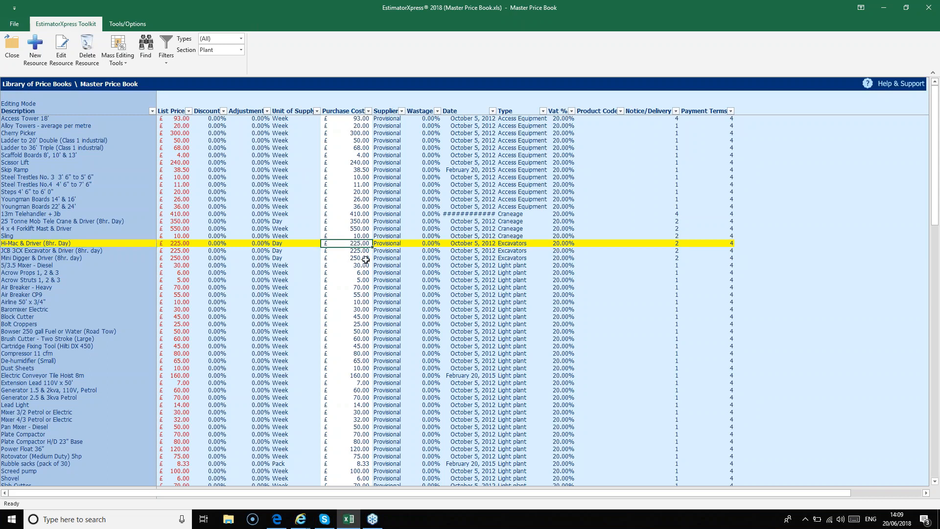
{"action": "left_click", "coordinate": [364, 251]}
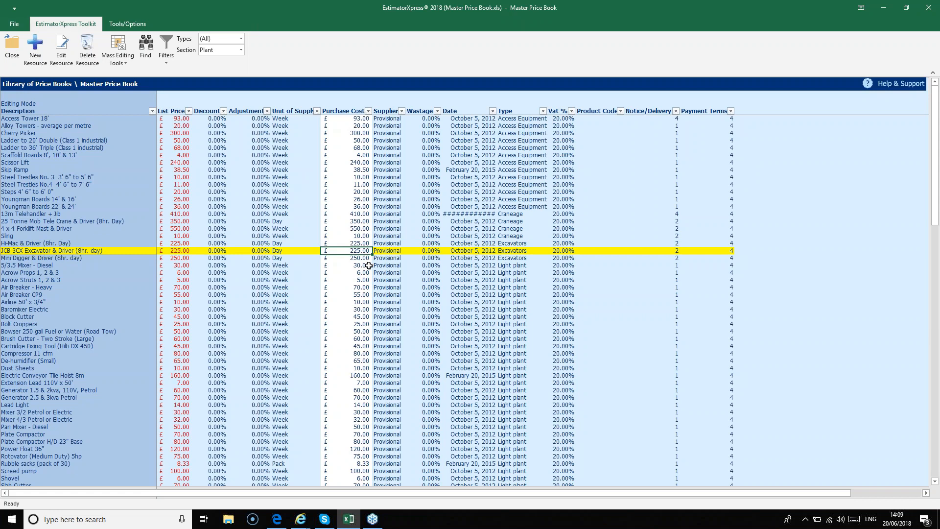
{"action": "key", "text": "Down"}
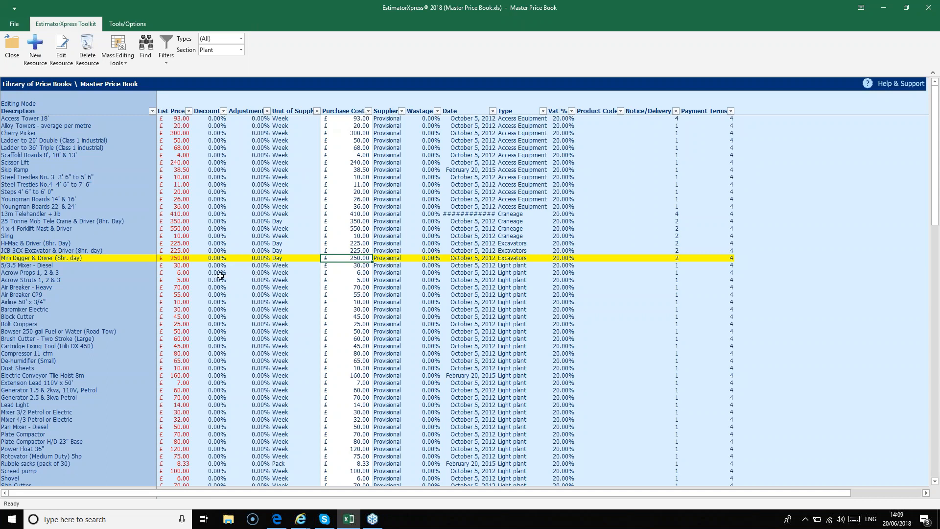
Step: Locate the Portable Toilet and Site Cabin rows among the site accommodation plant resources
{"action": "scroll", "coordinate": [85, 310], "scroll_direction": "down", "scroll_amount": 2}
{"action": "scroll", "coordinate": [84, 310], "scroll_direction": "down", "scroll_amount": 11}
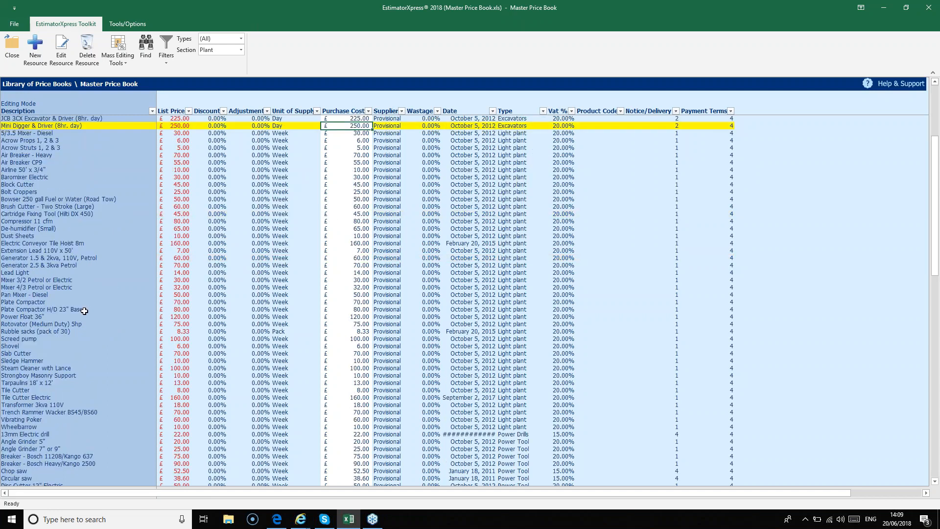
{"action": "scroll", "coordinate": [85, 310], "scroll_direction": "down", "scroll_amount": 4}
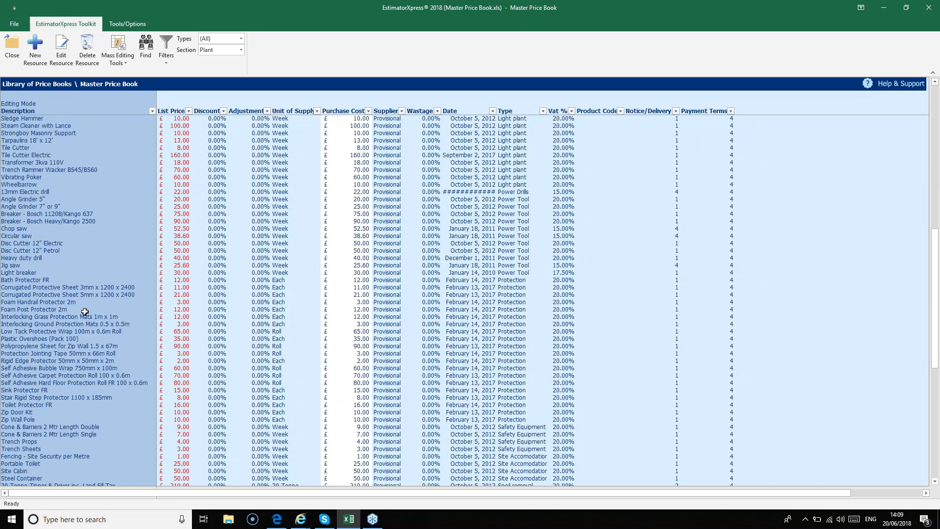
{"action": "left_click", "coordinate": [66, 464]}
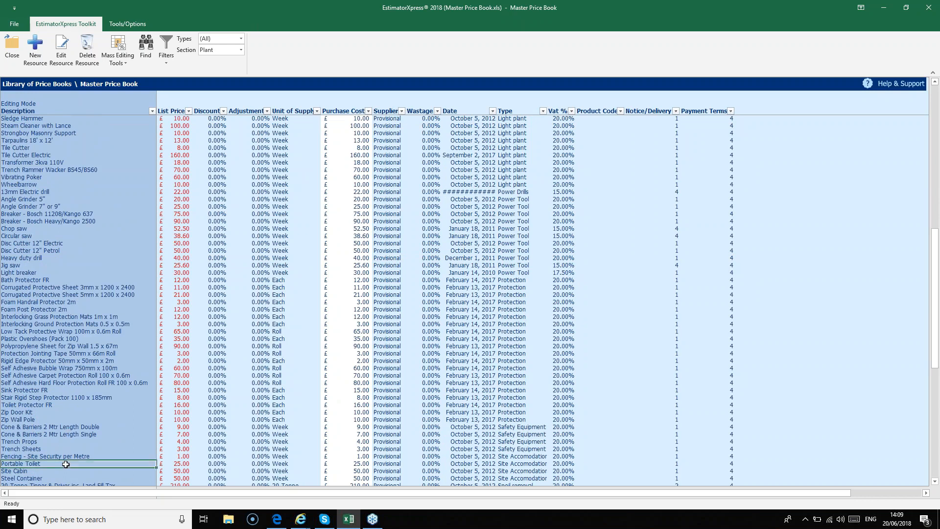
{"action": "key", "text": "Down"}
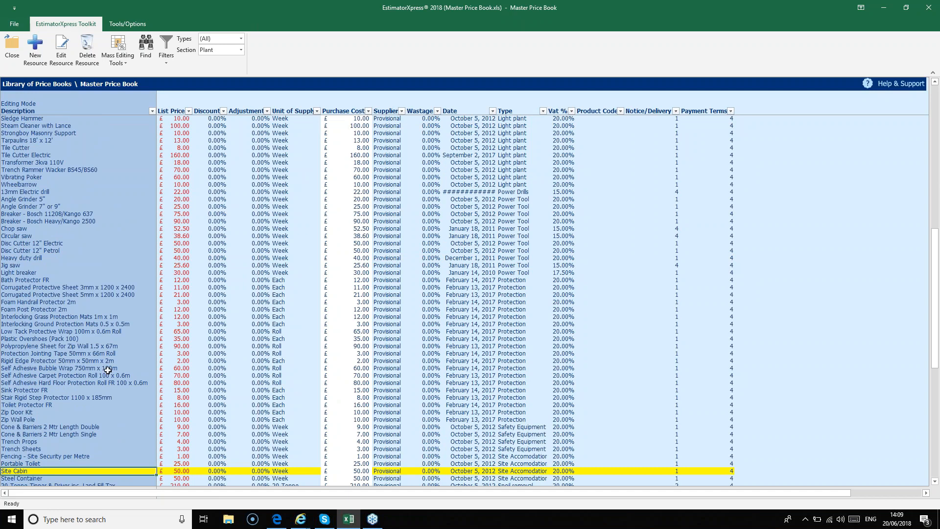
Step: Search the plant resources for "portable" and close the search
{"action": "left_click", "coordinate": [145, 47]}
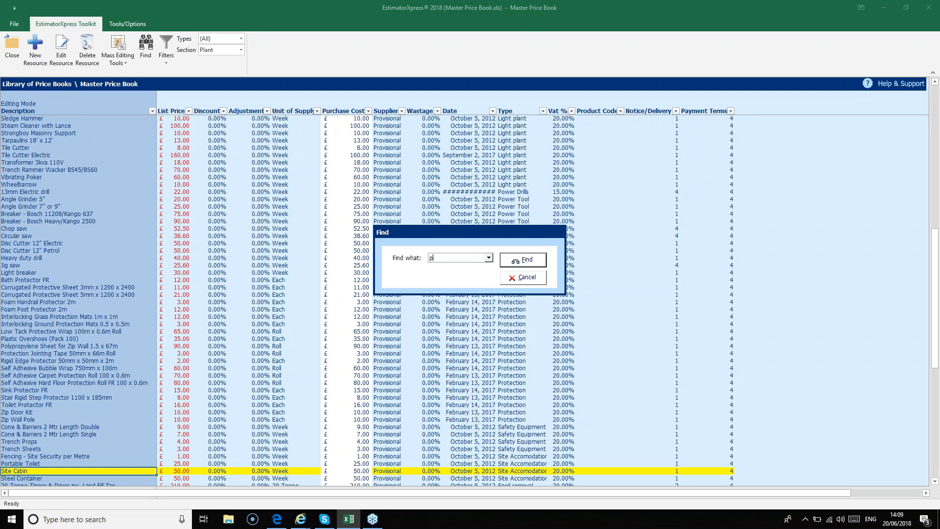
{"action": "type", "text": "ortable"}
{"action": "left_click", "coordinate": [524, 262]}
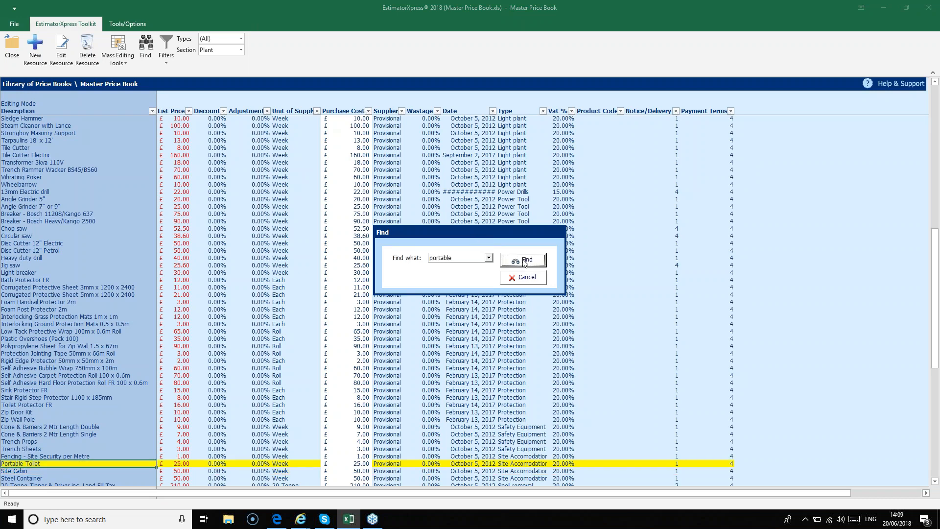
{"action": "left_click", "coordinate": [524, 278]}
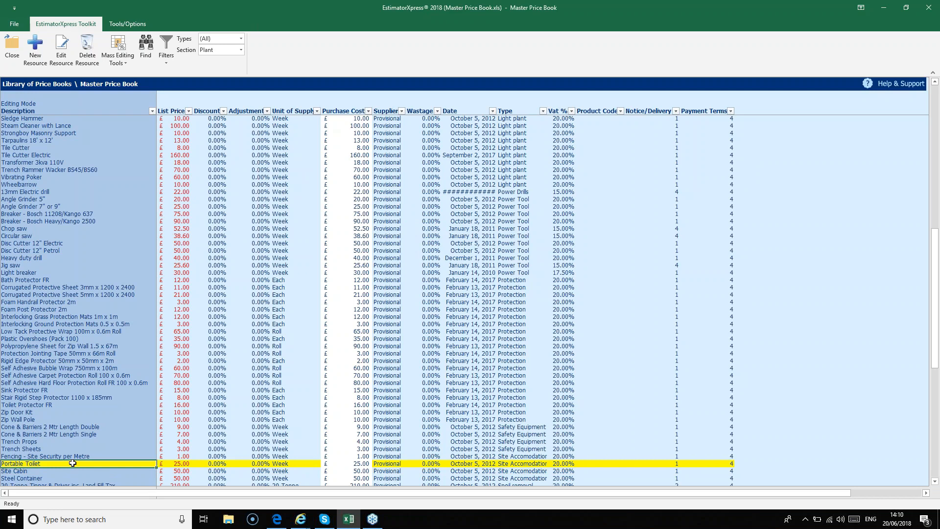
Step: Review the Portable Toilet, 20 Tonne Tipper & Driver, Skip 7m3 and Daily Parking Fee entries in the plant list
{"action": "scroll", "coordinate": [122, 348], "scroll_direction": "down", "scroll_amount": 8}
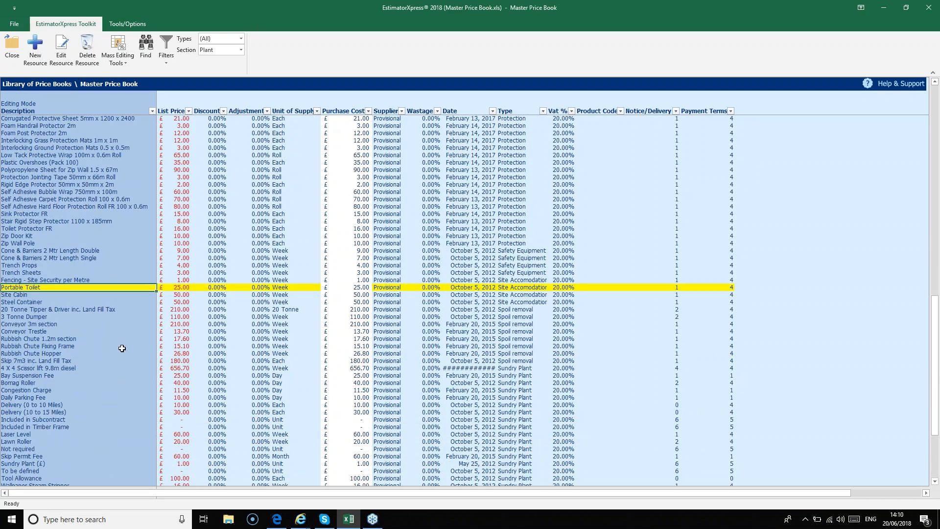
{"action": "scroll", "coordinate": [122, 348], "scroll_direction": "down", "scroll_amount": 5}
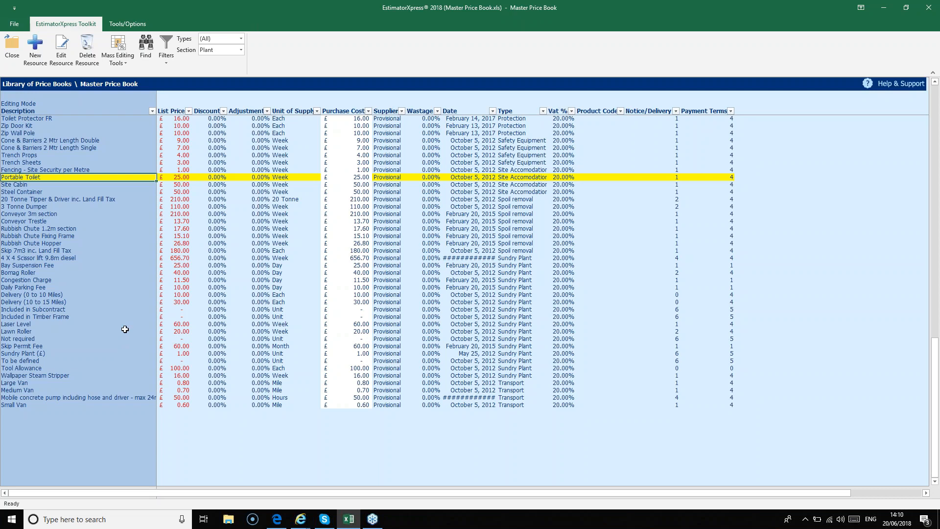
{"action": "left_click", "coordinate": [297, 177]}
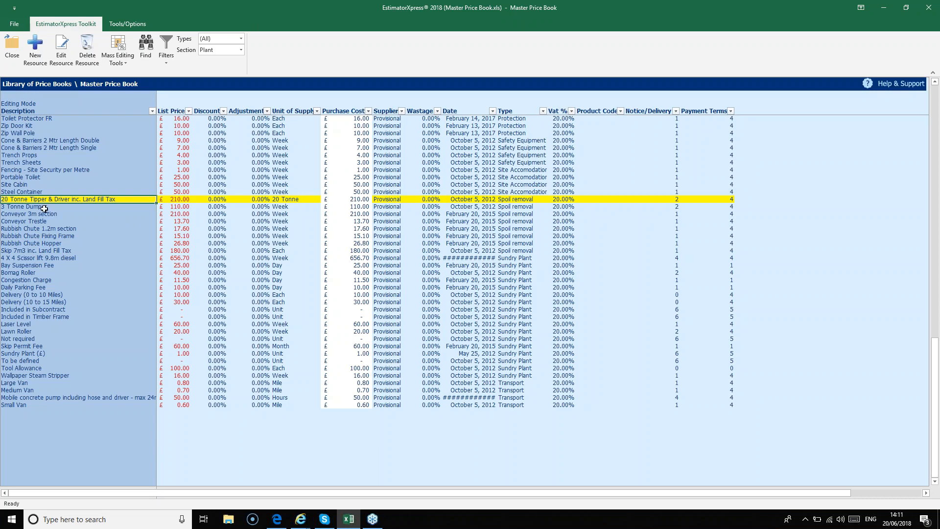
{"action": "left_click", "coordinate": [46, 251]}
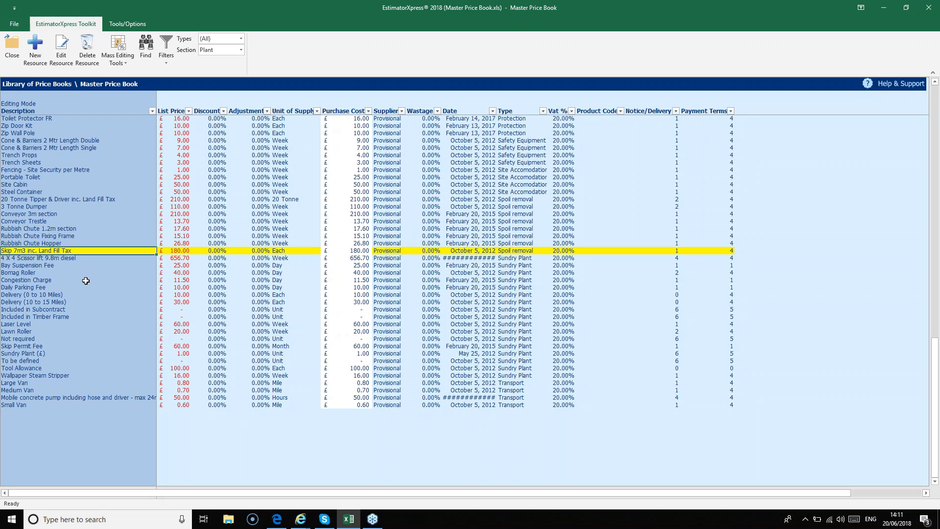
{"action": "left_click", "coordinate": [36, 287]}
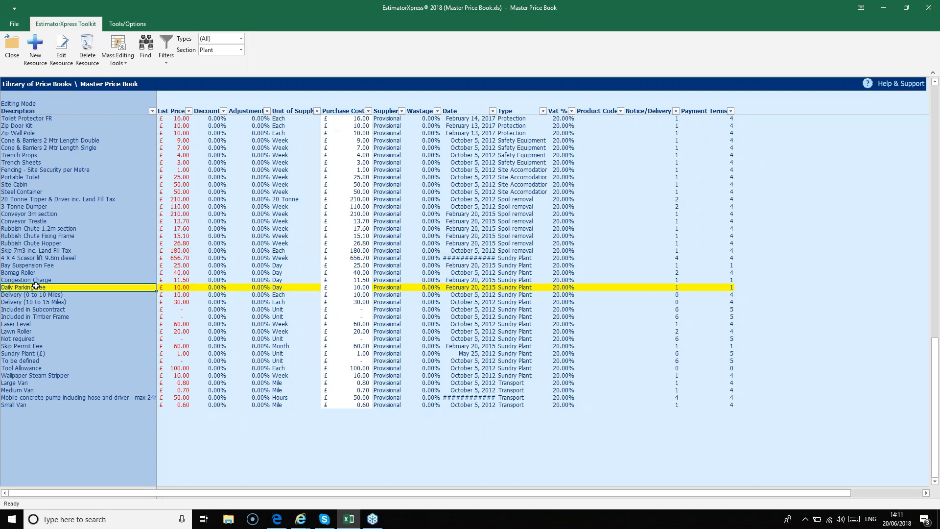
Step: Examine the Congestion Charge and Bay Suspension Fee plant rows and the Edit Prices mass-editing option
{"action": "key", "text": "Up"}
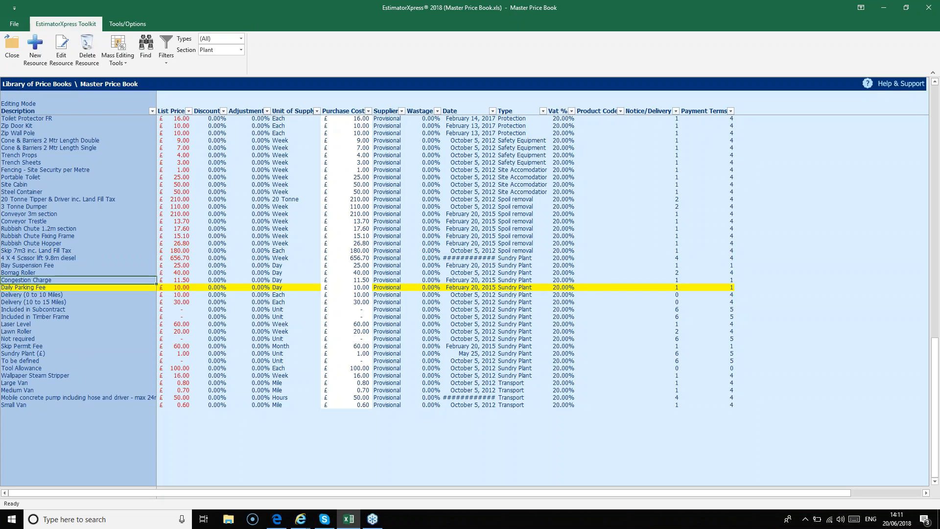
{"action": "left_click", "coordinate": [54, 266]}
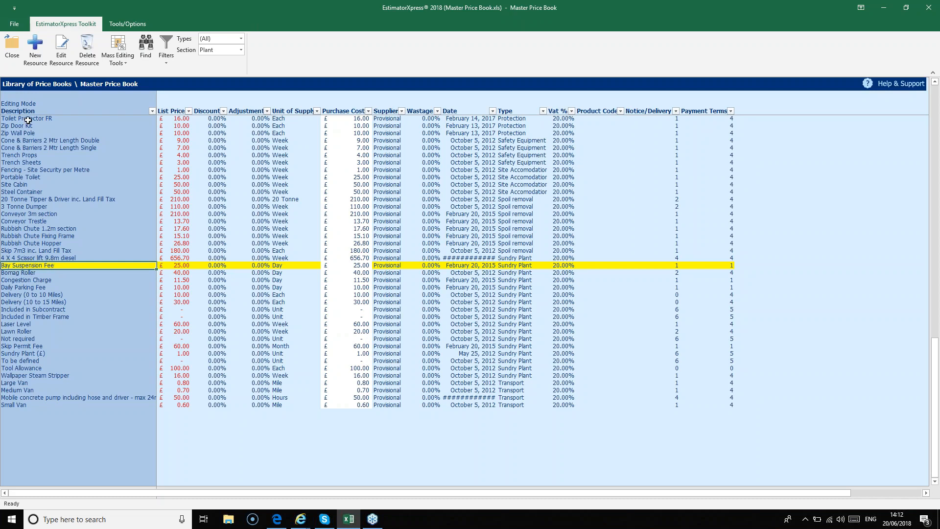
{"action": "left_click", "coordinate": [130, 60]}
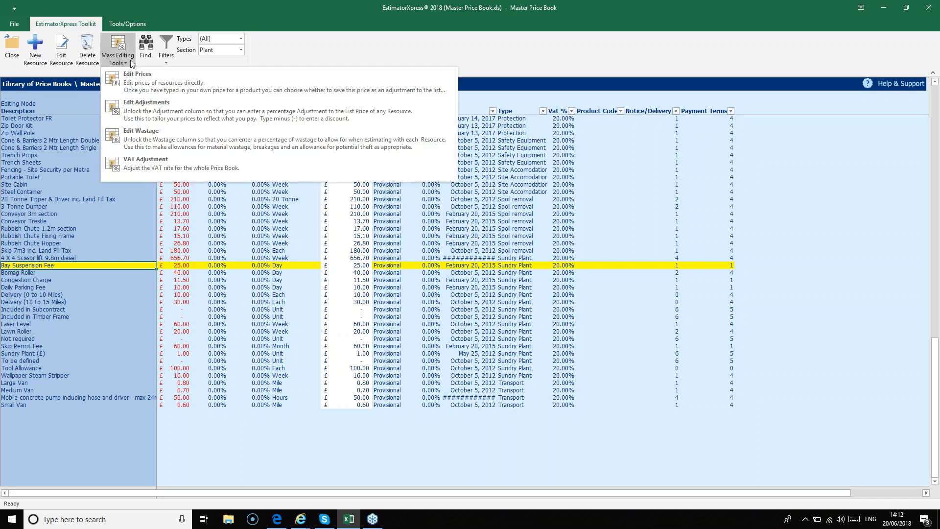
{"action": "left_click", "coordinate": [192, 82]}
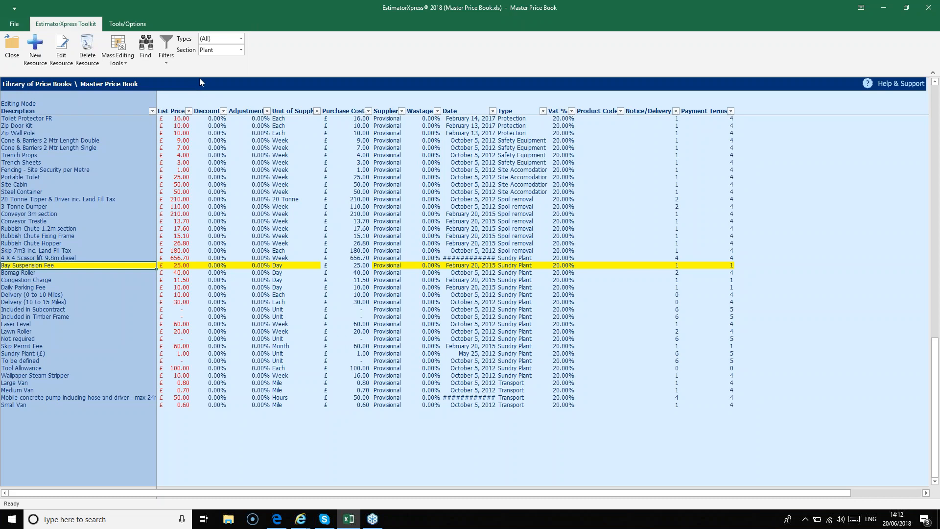
Step: Show the Subcontractor section and review the bricklaying, carpentry, ceramic tiling, decorating and plumbing contractor entries
{"action": "left_click", "coordinate": [240, 50]}
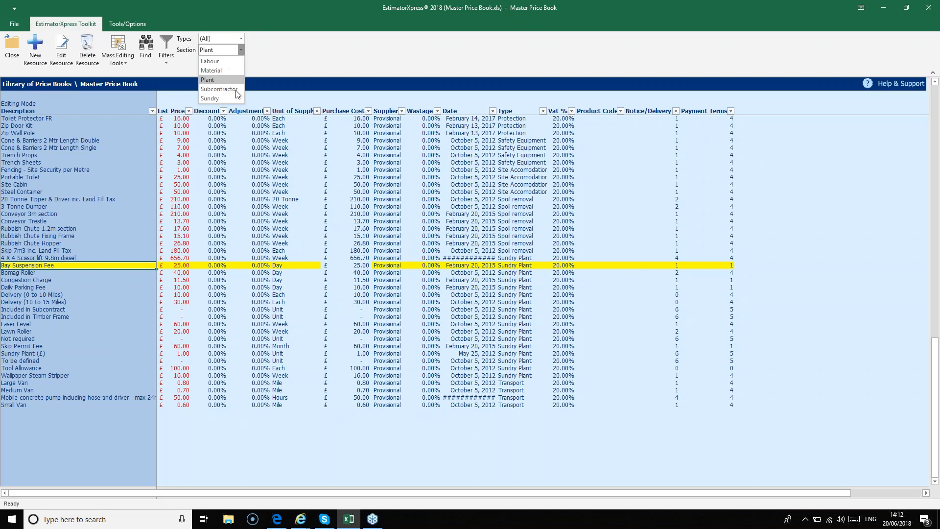
{"action": "left_click", "coordinate": [208, 79]}
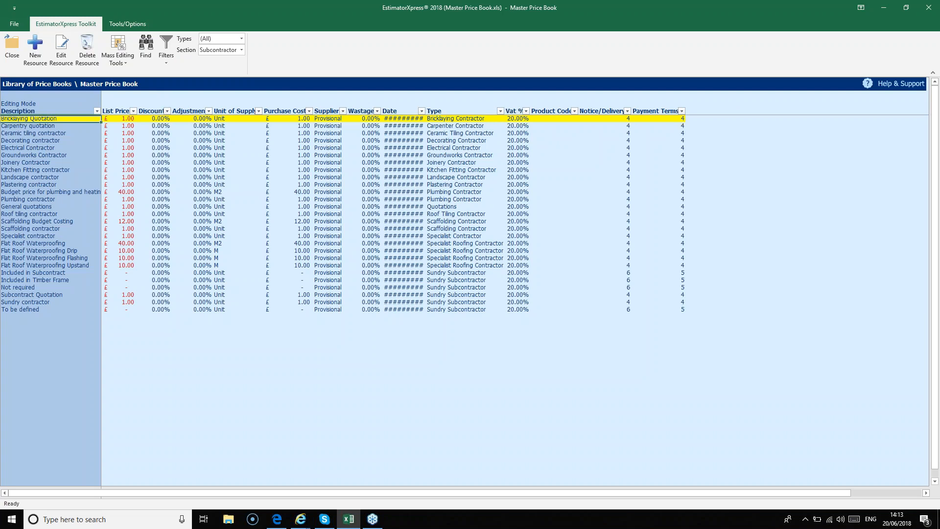
{"action": "left_click", "coordinate": [60, 126]}
{"action": "left_click", "coordinate": [59, 131]}
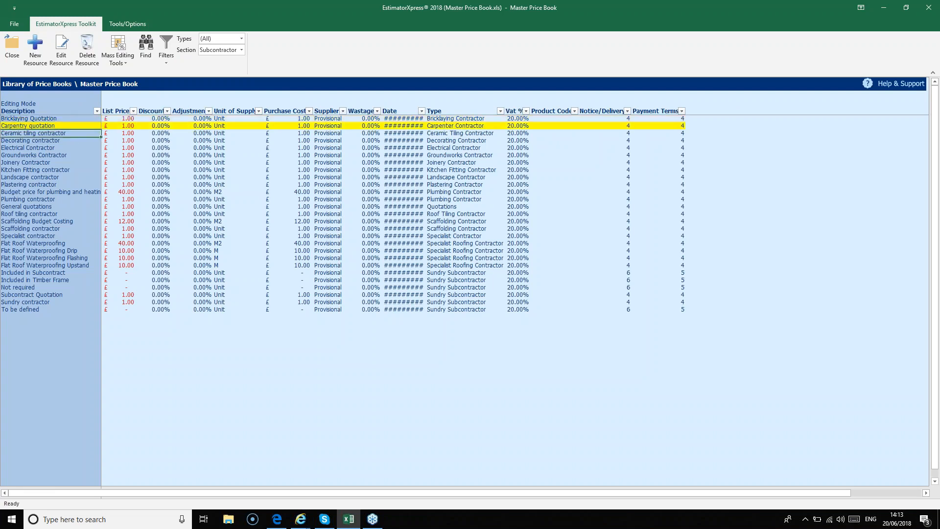
{"action": "left_click", "coordinate": [65, 141]}
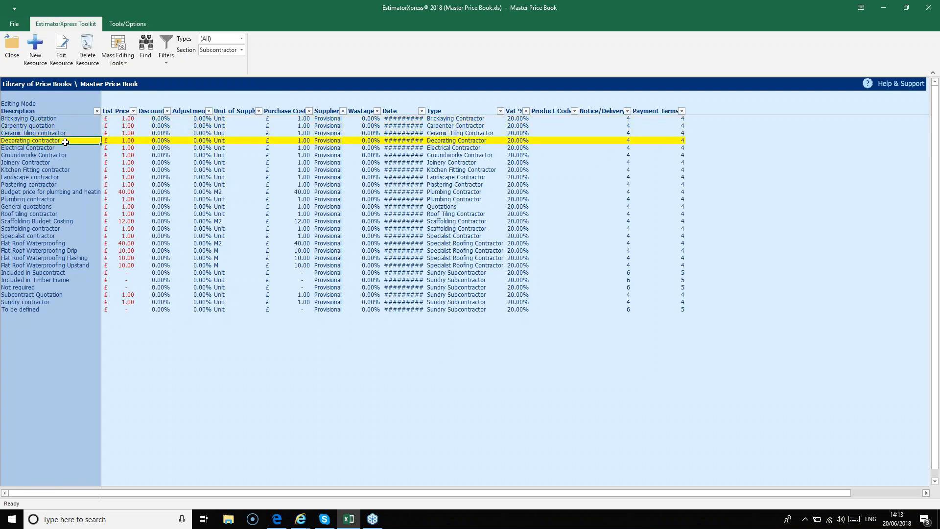
{"action": "left_click", "coordinate": [126, 119]}
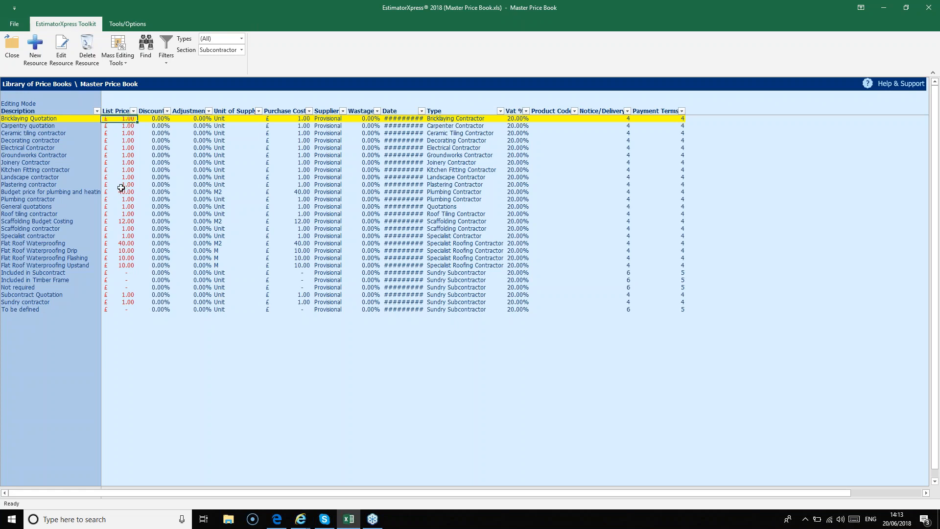
{"action": "left_click", "coordinate": [78, 199]}
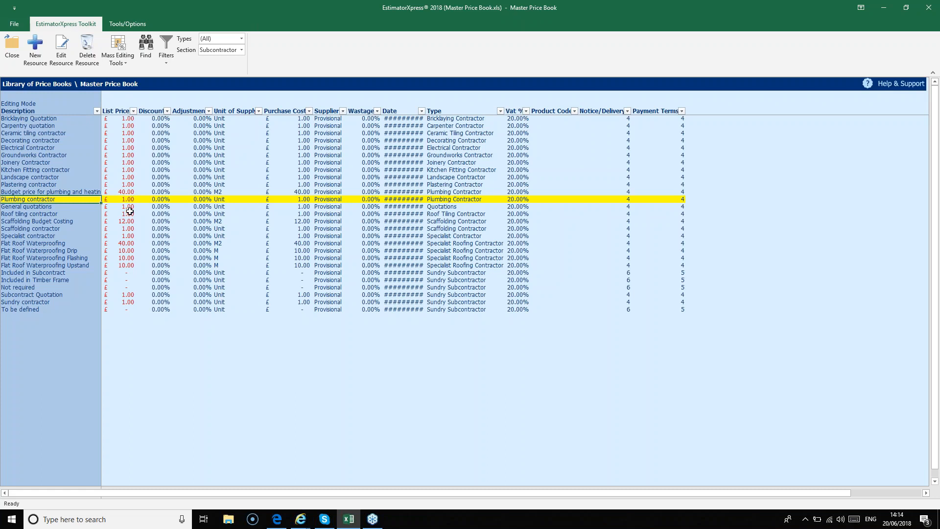
Step: Show the Sundry section and review the Engineers Fees and Management Task list prices
{"action": "left_click", "coordinate": [241, 50]}
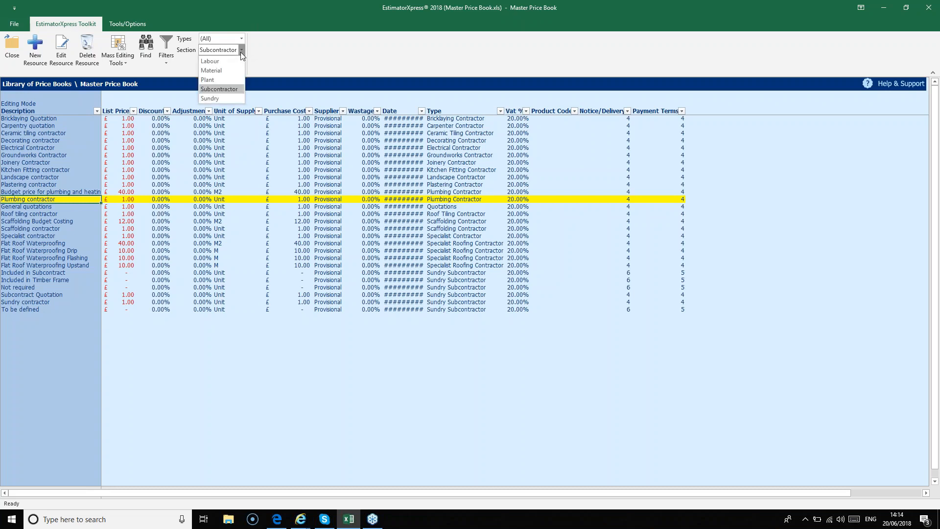
{"action": "left_click", "coordinate": [230, 79]}
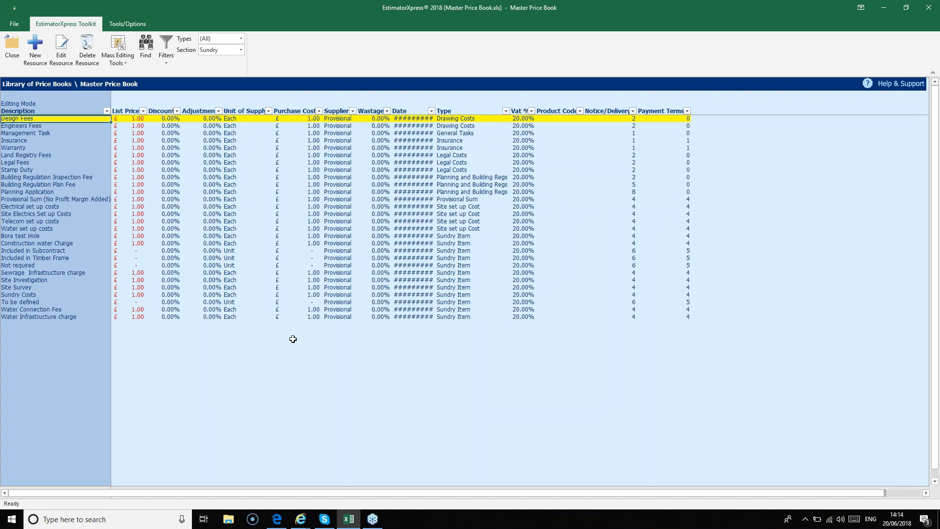
{"action": "left_click", "coordinate": [135, 127]}
{"action": "left_click", "coordinate": [135, 134]}
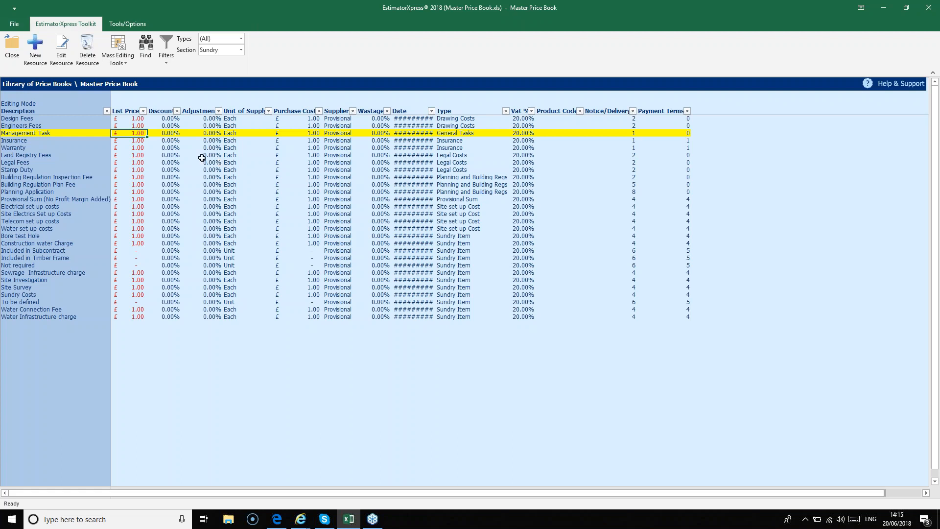
Step: Close the Master Price Book and the price book library, returning to My Settings
{"action": "left_click", "coordinate": [16, 59]}
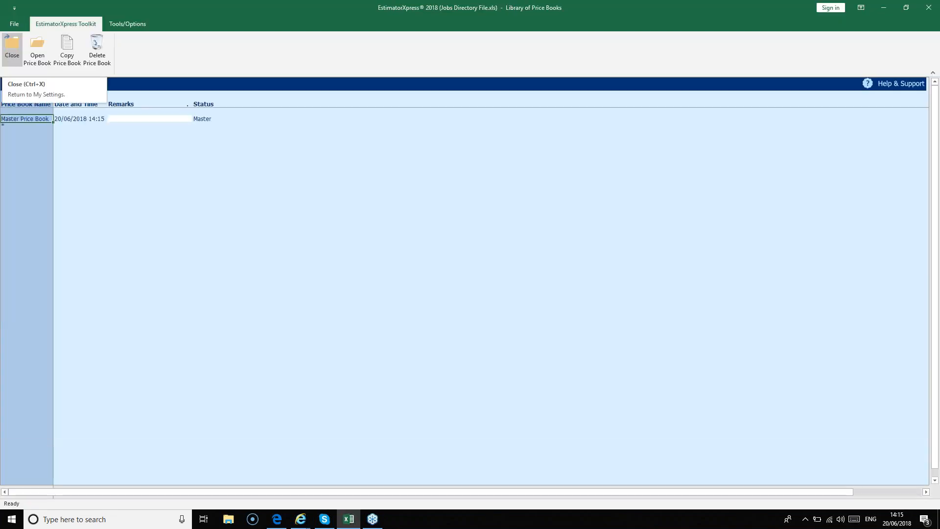
{"action": "left_click", "coordinate": [15, 62]}
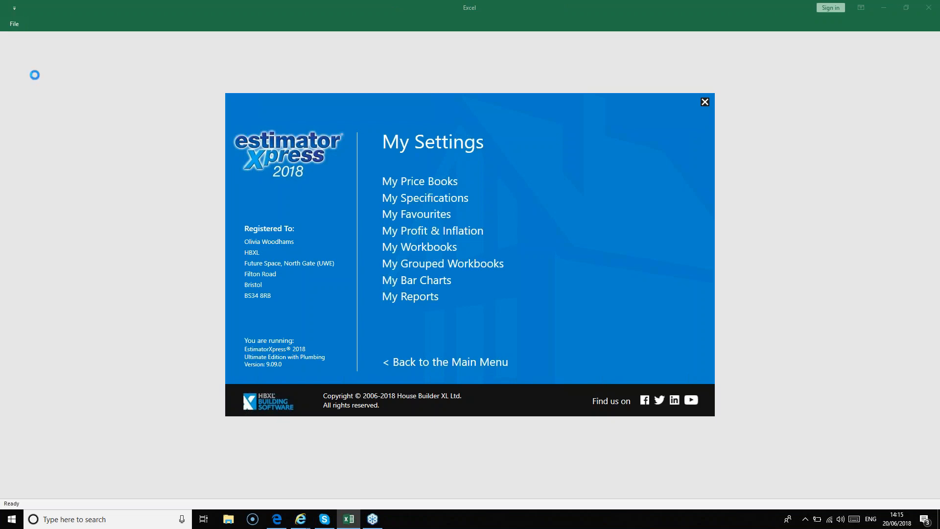
Step: Open My Favourites and choose Jewson as the preferred supplier for all material types
{"action": "left_click", "coordinate": [437, 215]}
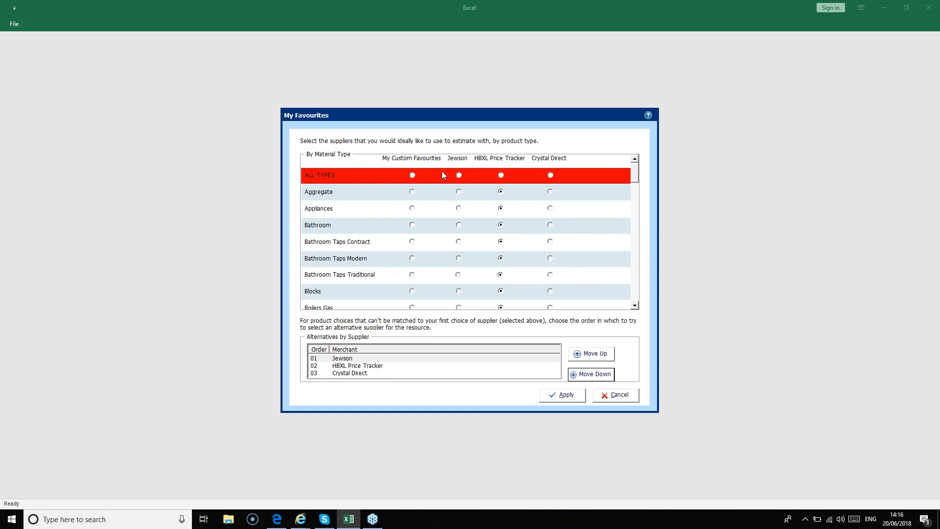
{"action": "left_click", "coordinate": [459, 175]}
{"action": "left_click_drag", "start_coordinate": [635, 174], "coordinate": [636, 192]}
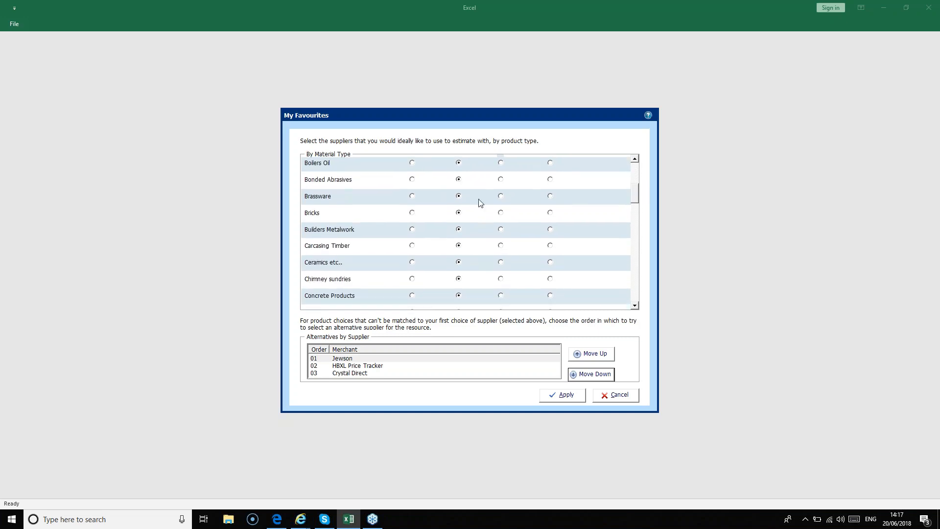
Step: Choose HBXL Price Tracker as the supplier for Carcasing Timber and leave My Favourites without applying the changes
{"action": "left_click_drag", "start_coordinate": [634, 198], "coordinate": [635, 171]}
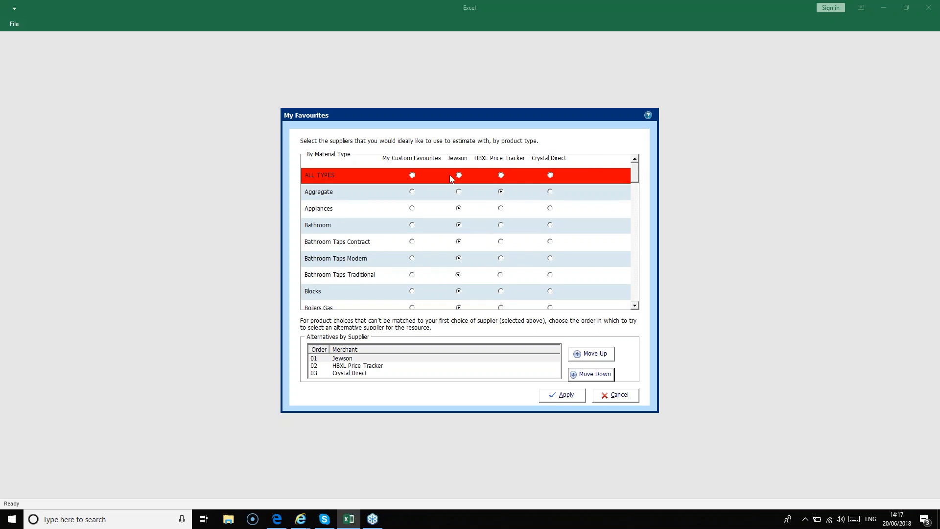
{"action": "scroll", "coordinate": [546, 210], "scroll_direction": "down", "scroll_amount": 2}
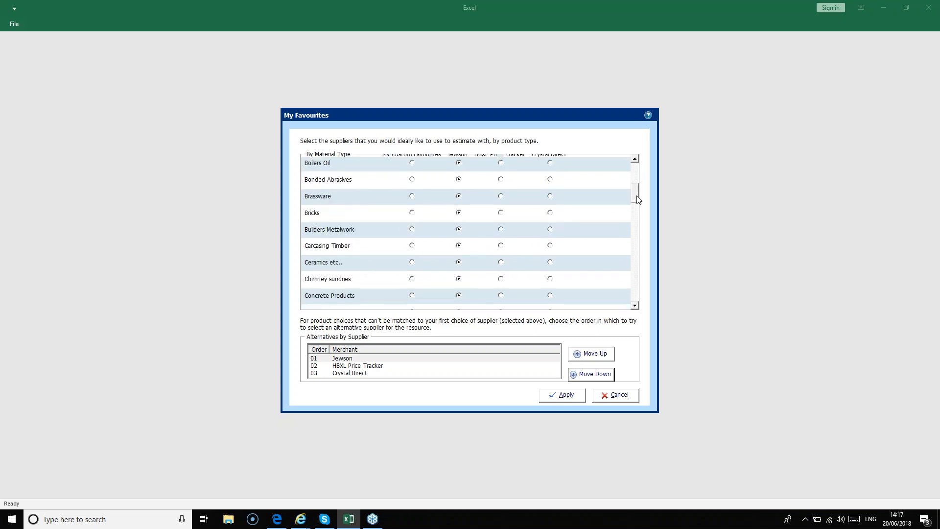
{"action": "left_click", "coordinate": [500, 234]}
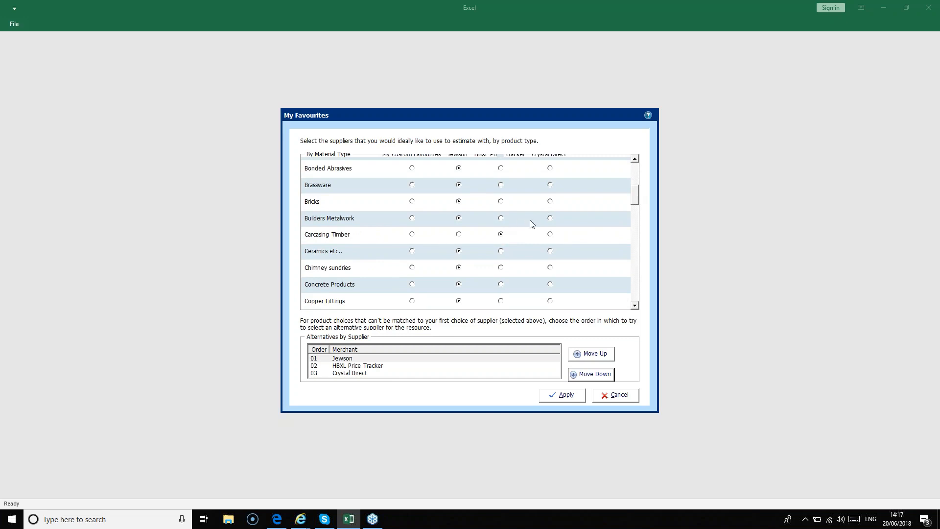
{"action": "left_click_drag", "start_coordinate": [638, 198], "coordinate": [639, 213]}
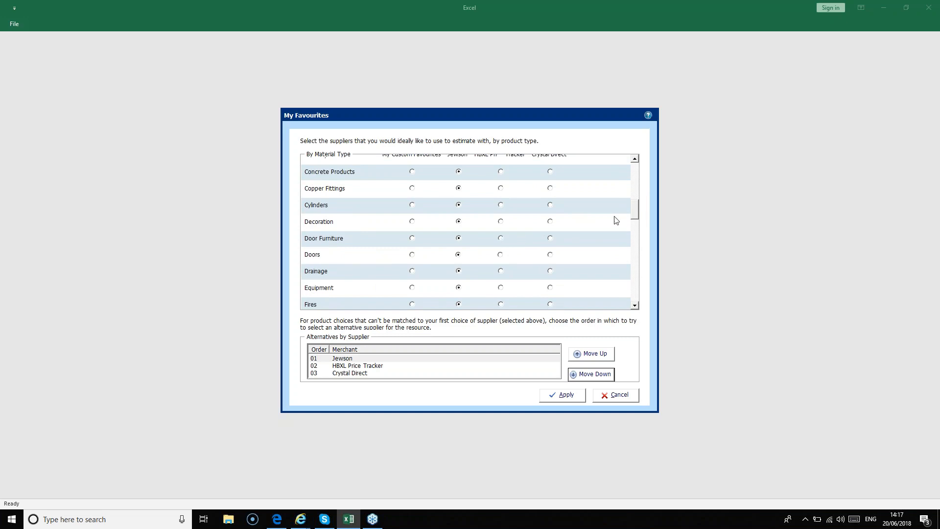
{"action": "left_click_drag", "start_coordinate": [635, 207], "coordinate": [639, 169]}
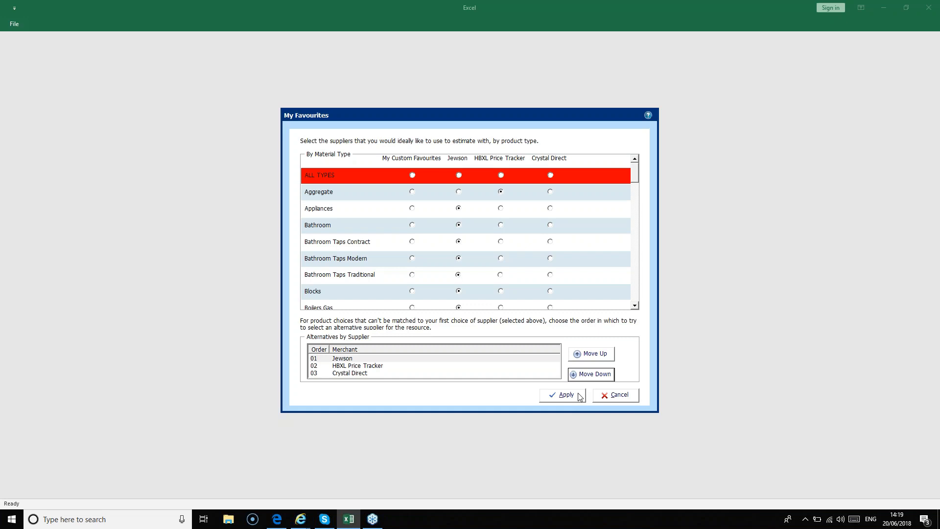
{"action": "left_click", "coordinate": [638, 395]}
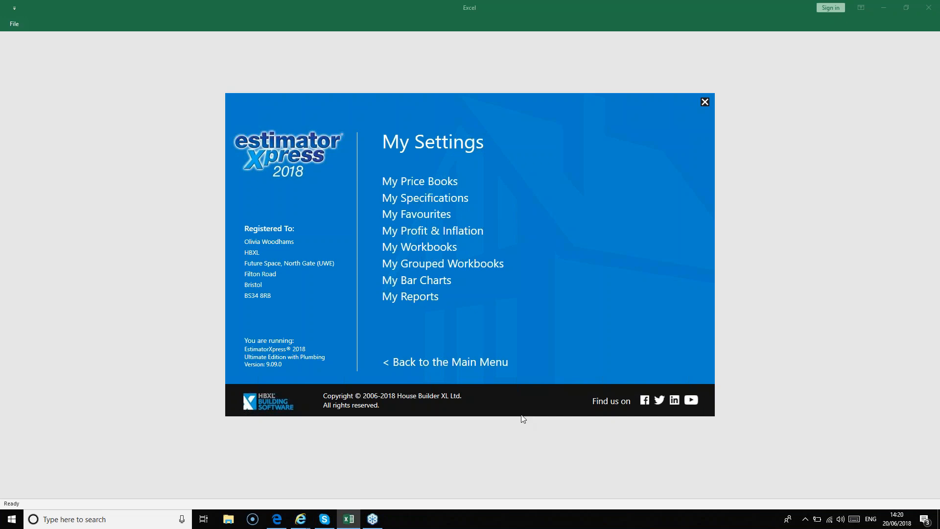
Step: Open My Specifications and review the New Build, Extension and Renovation specifications in the library
{"action": "left_click", "coordinate": [418, 203]}
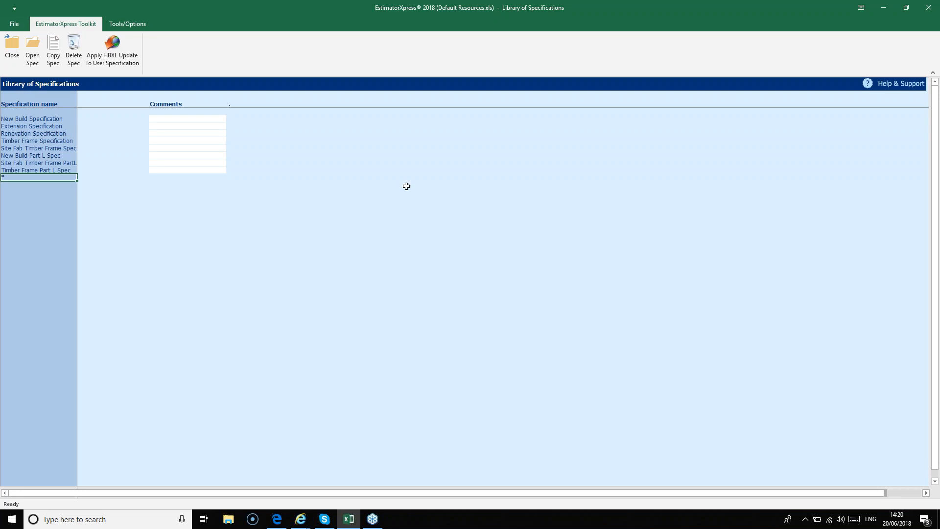
{"action": "left_click", "coordinate": [56, 120]}
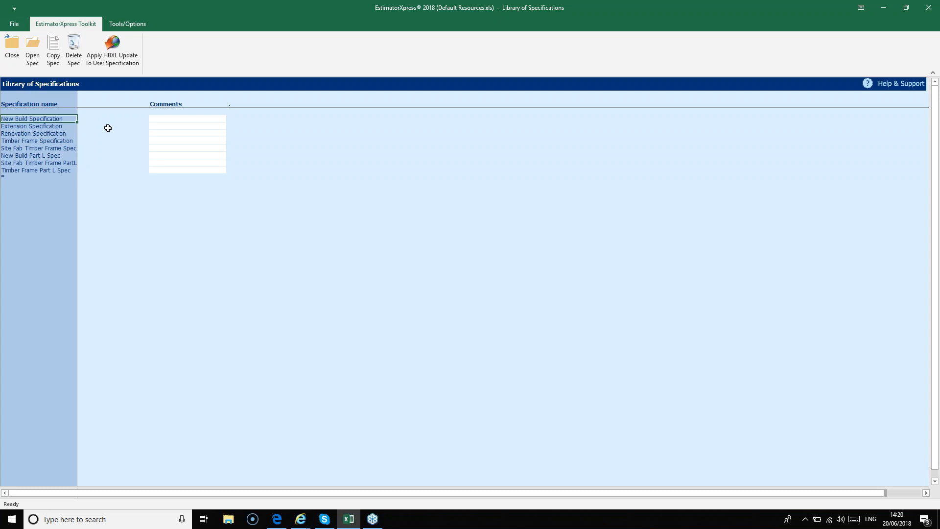
{"action": "left_click", "coordinate": [61, 126]}
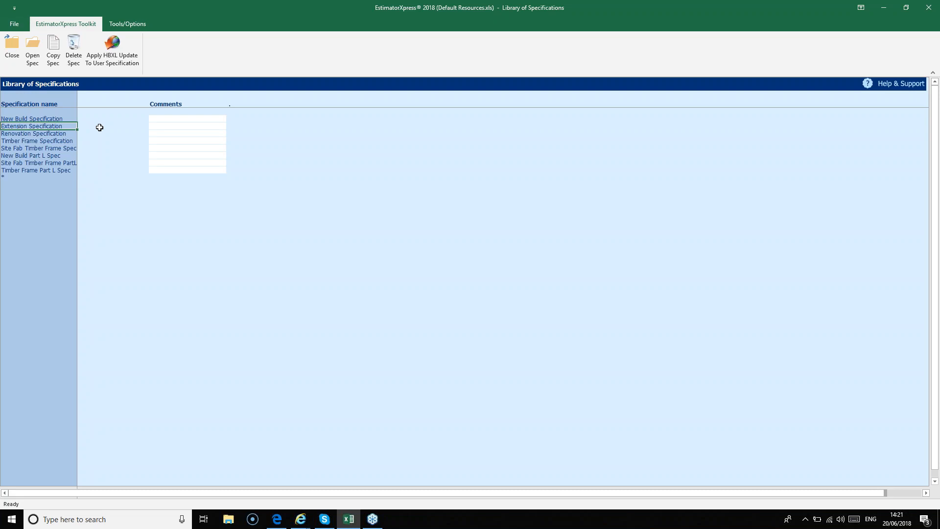
{"action": "left_click", "coordinate": [74, 133]}
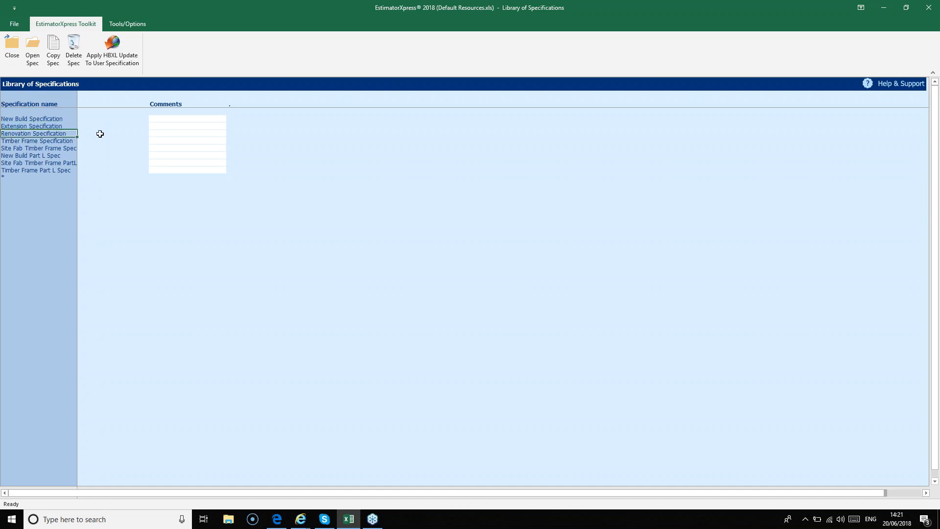
{"action": "left_click", "coordinate": [100, 134]}
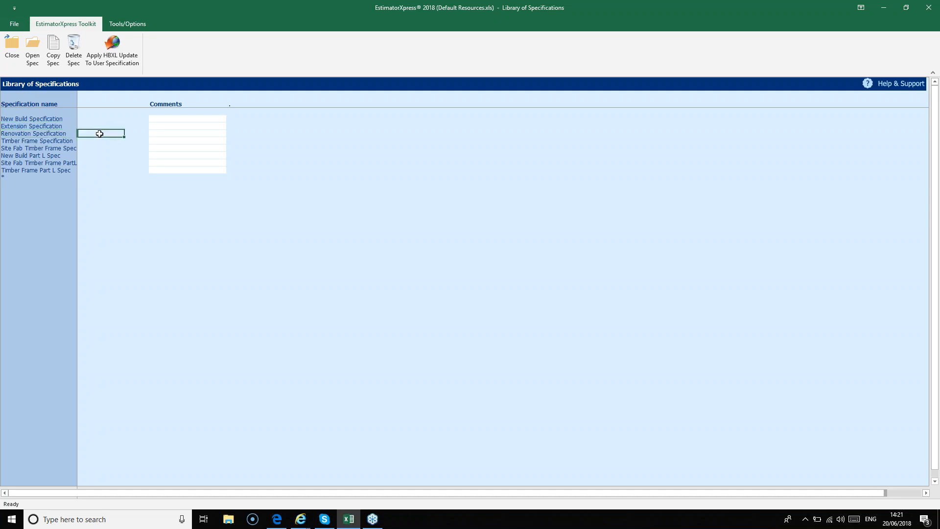
{"action": "key", "text": "Left"}
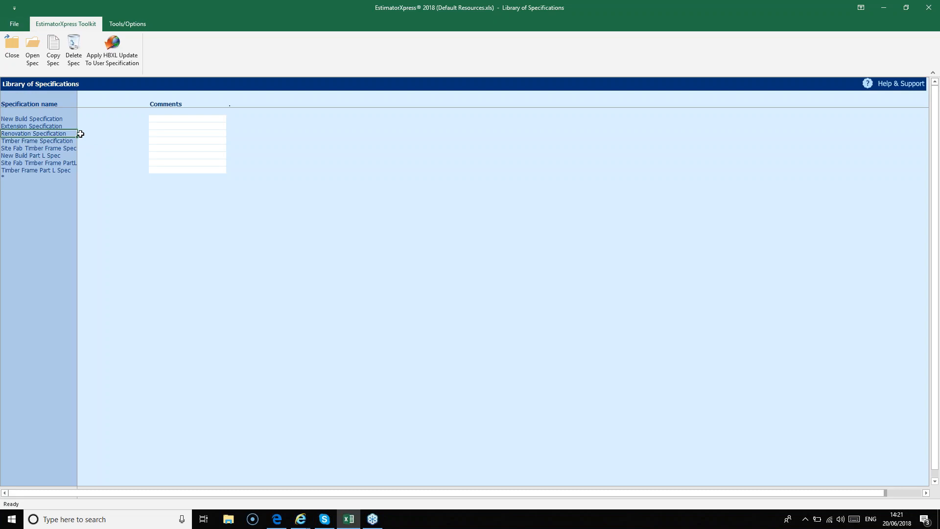
Step: Review the Timber Frame and Site Fab Timber Frame specifications and the three Part L specifications in the library
{"action": "left_click", "coordinate": [57, 140]}
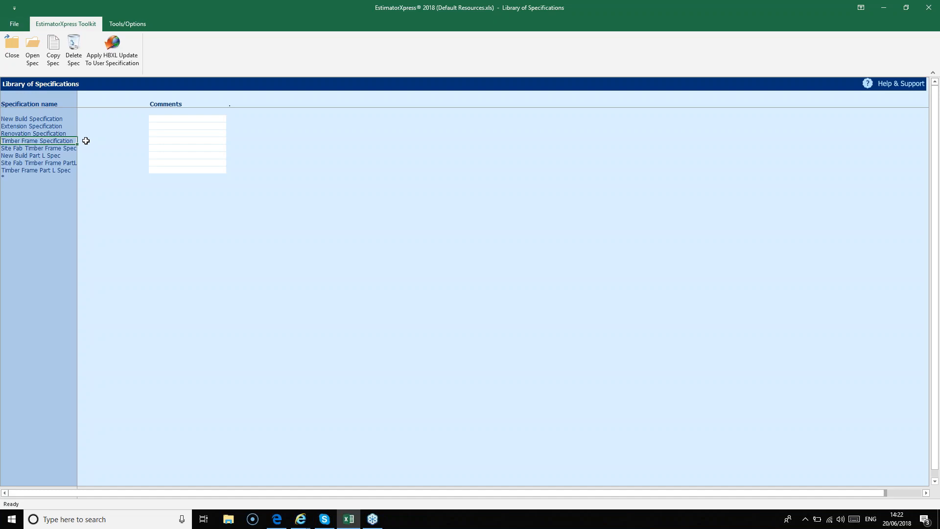
{"action": "left_click", "coordinate": [66, 147]}
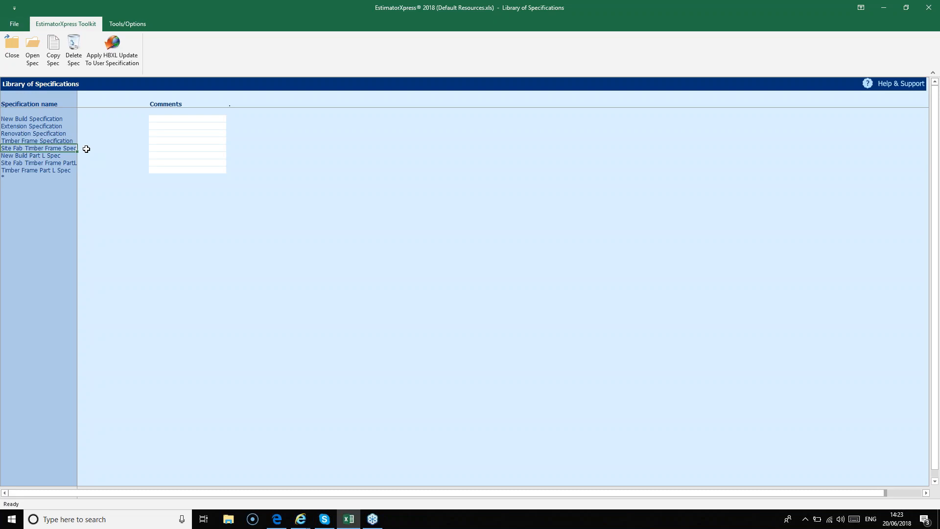
{"action": "left_click", "coordinate": [84, 155]}
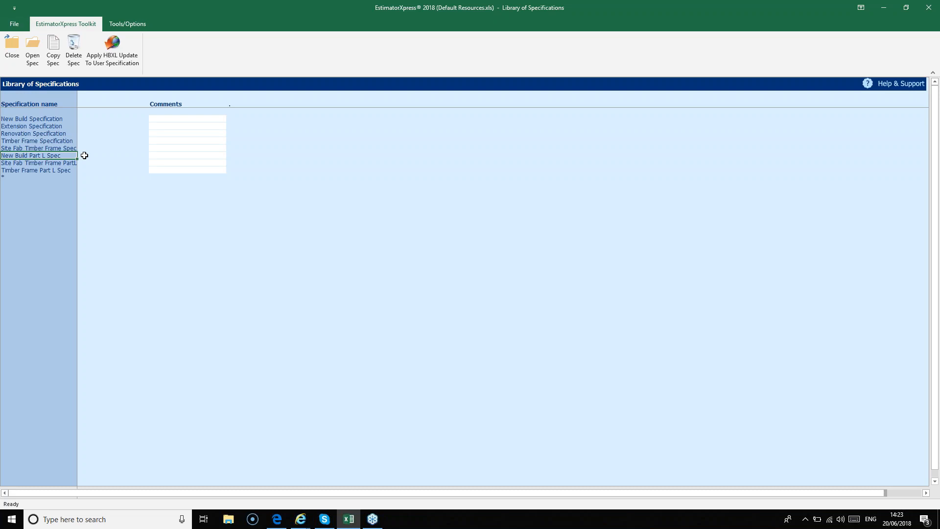
{"action": "left_click", "coordinate": [75, 162]}
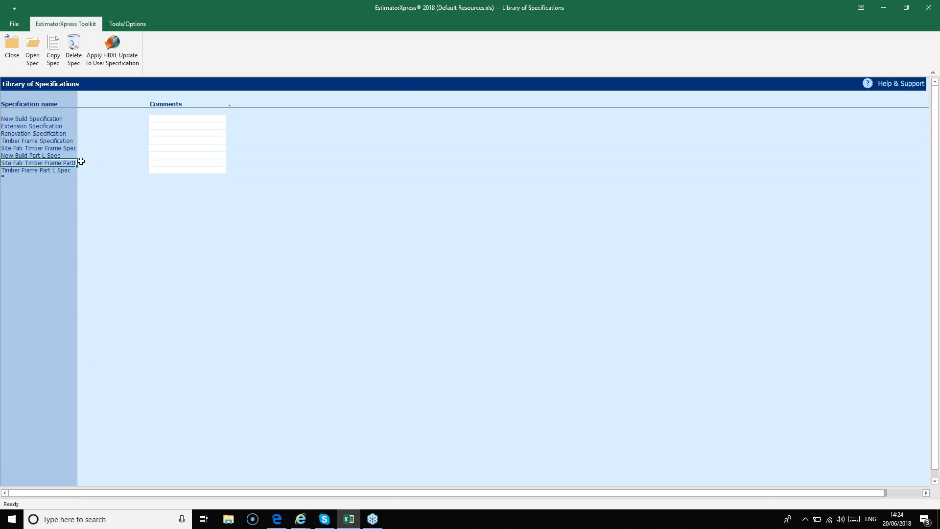
{"action": "left_click", "coordinate": [63, 170]}
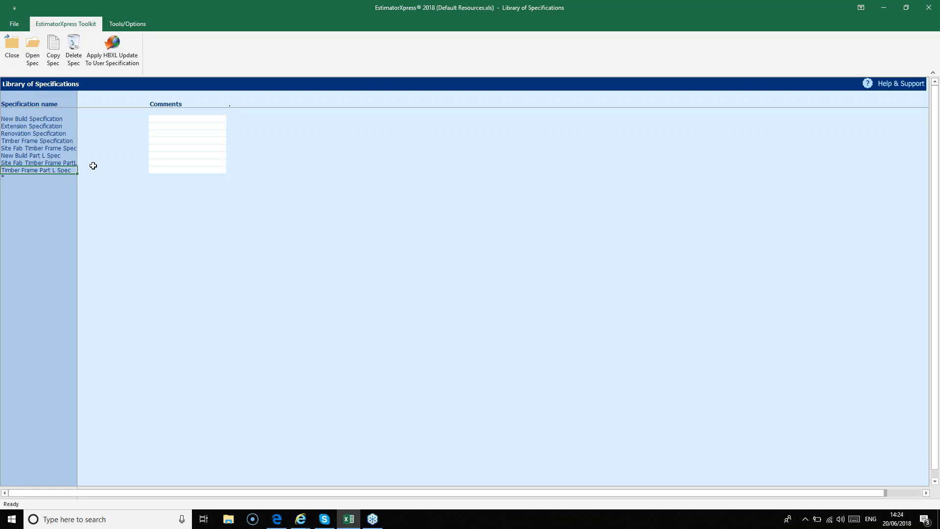
{"action": "left_click_drag", "start_coordinate": [49, 155], "coordinate": [46, 170]}
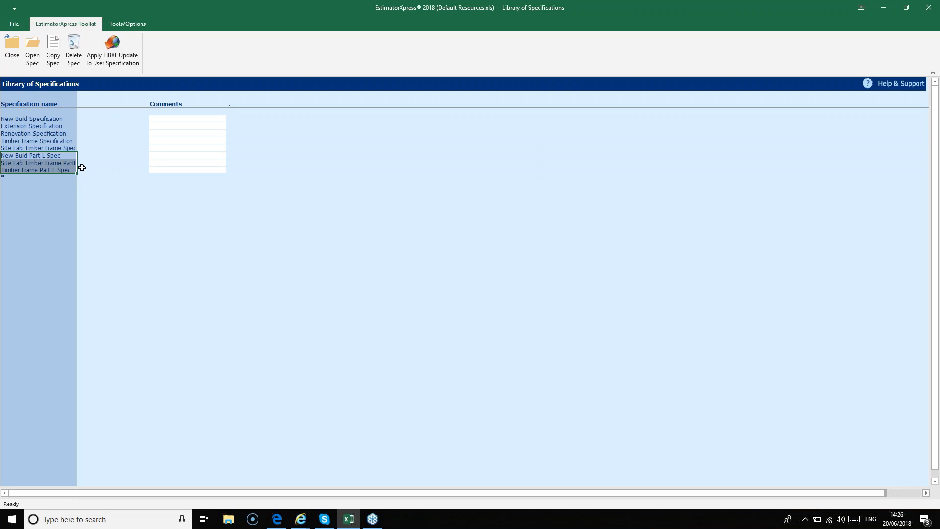
Step: Copy the Extension Specification to create a new specification named "My Extension Spec"
{"action": "left_click", "coordinate": [86, 169]}
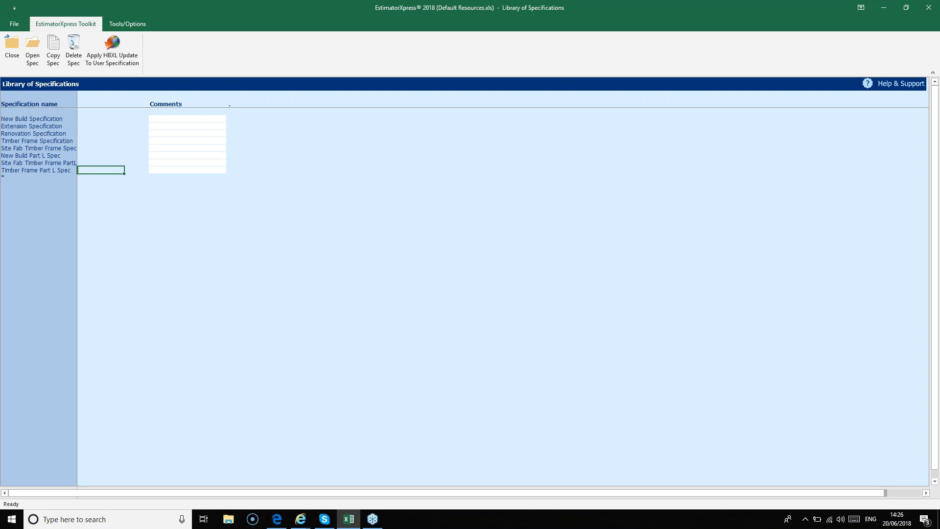
{"action": "left_click", "coordinate": [48, 128]}
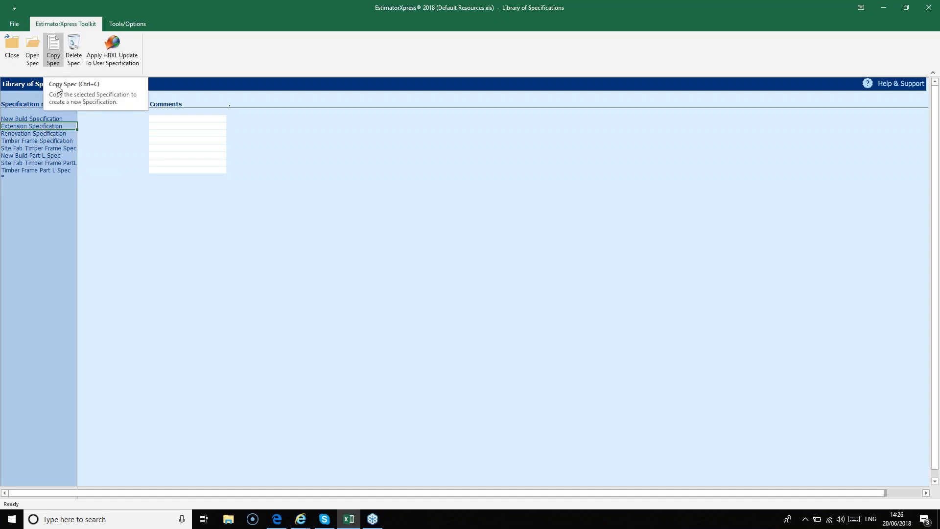
{"action": "right_click", "coordinate": [65, 127]}
{"action": "left_click", "coordinate": [98, 132]}
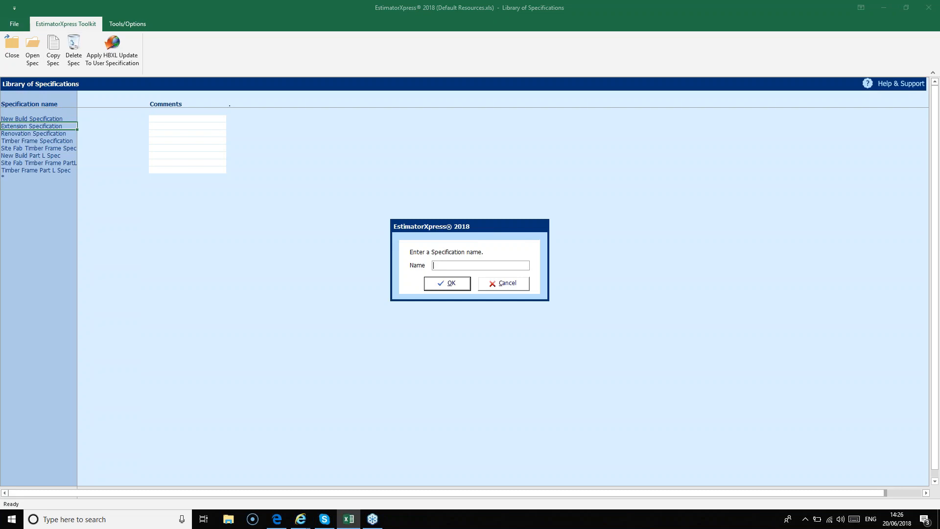
{"action": "type", "text": "My Extension Spec"}
{"action": "left_click", "coordinate": [455, 286]}
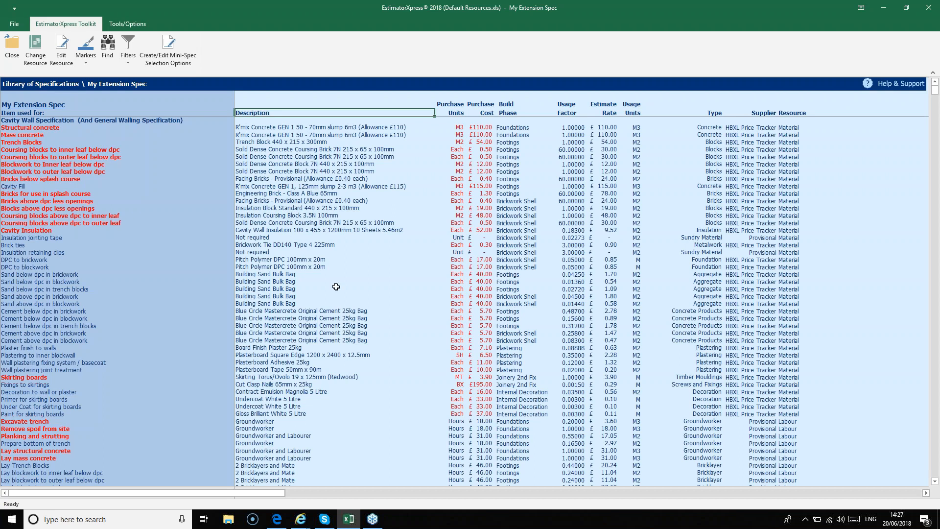
Step: Review the material, labour and plant items in the Cavity Wall Specification, including Cavity Insulation, Lay Trench Blocks and Plant for excavation of trench
{"action": "left_click", "coordinate": [67, 112]}
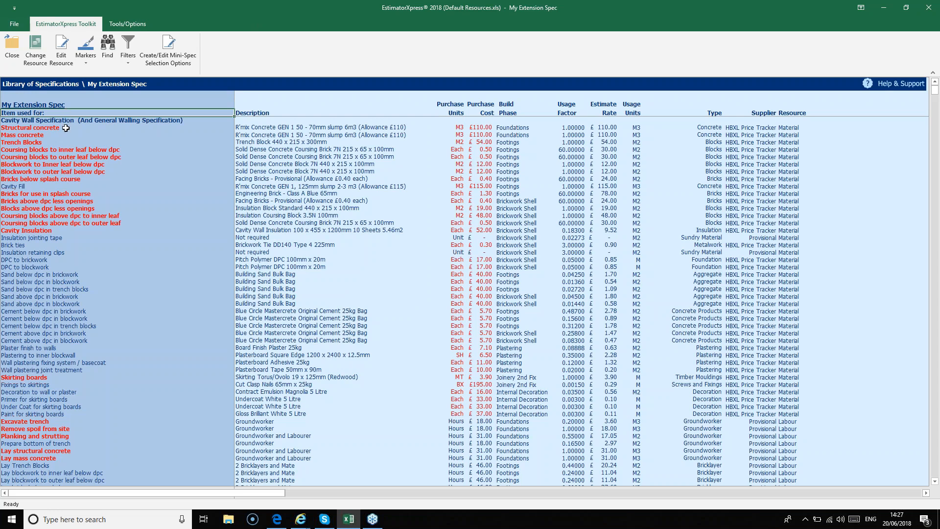
{"action": "left_click", "coordinate": [57, 230]}
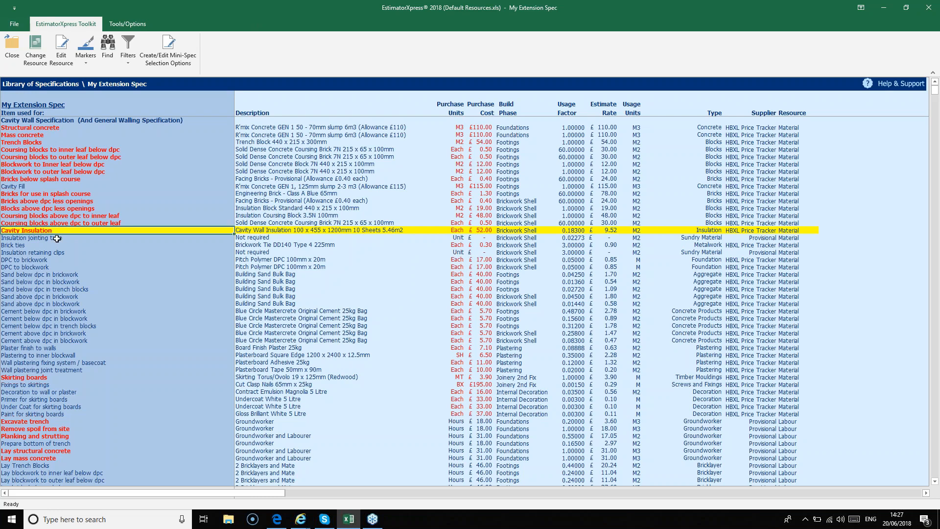
{"action": "left_click", "coordinate": [74, 465]}
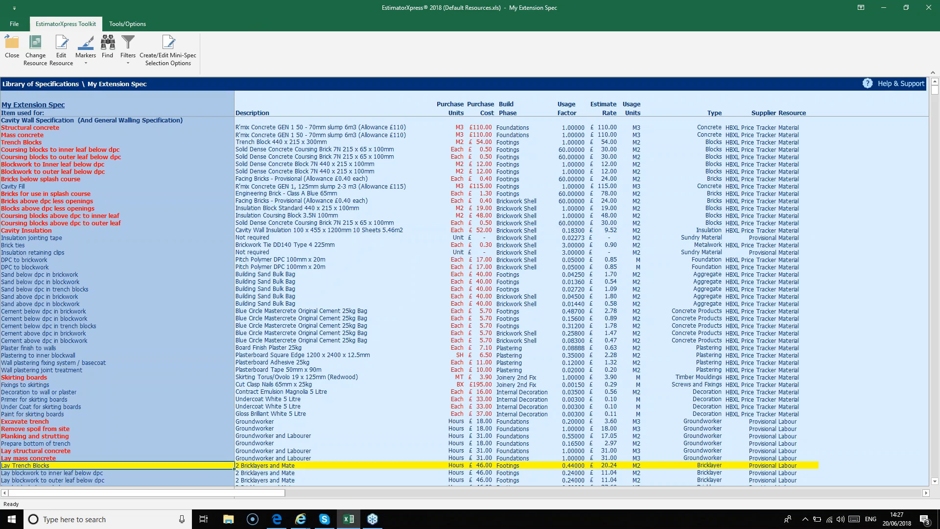
{"action": "scroll", "coordinate": [409, 302], "scroll_direction": "down", "scroll_amount": 1}
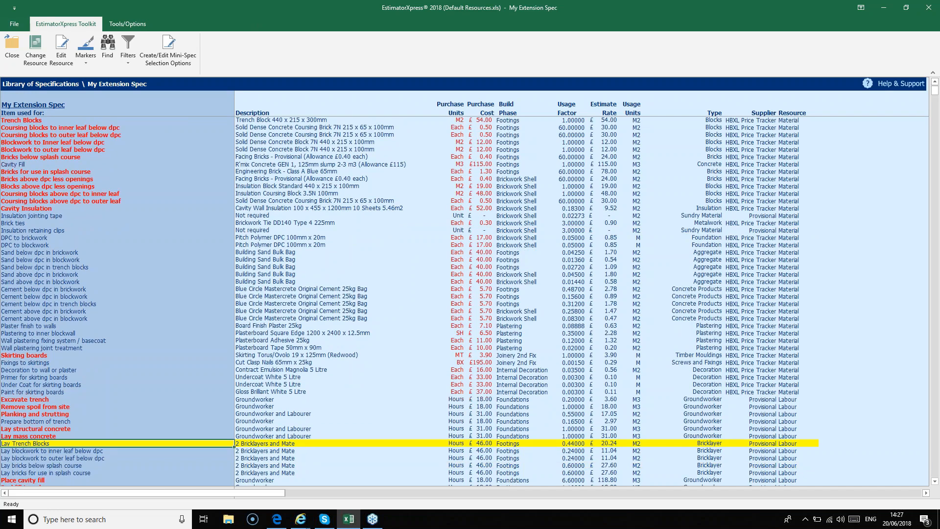
{"action": "scroll", "coordinate": [155, 436], "scroll_direction": "down", "scroll_amount": 9}
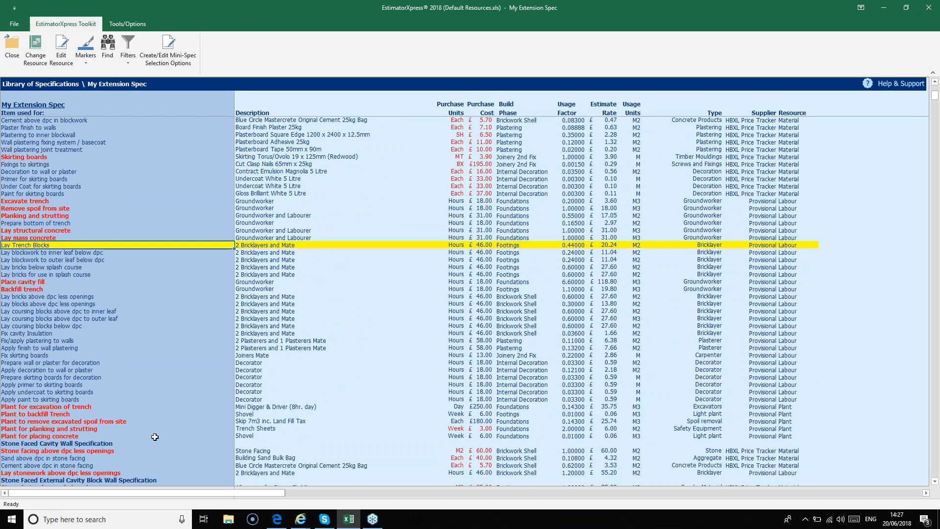
{"action": "left_click", "coordinate": [95, 406]}
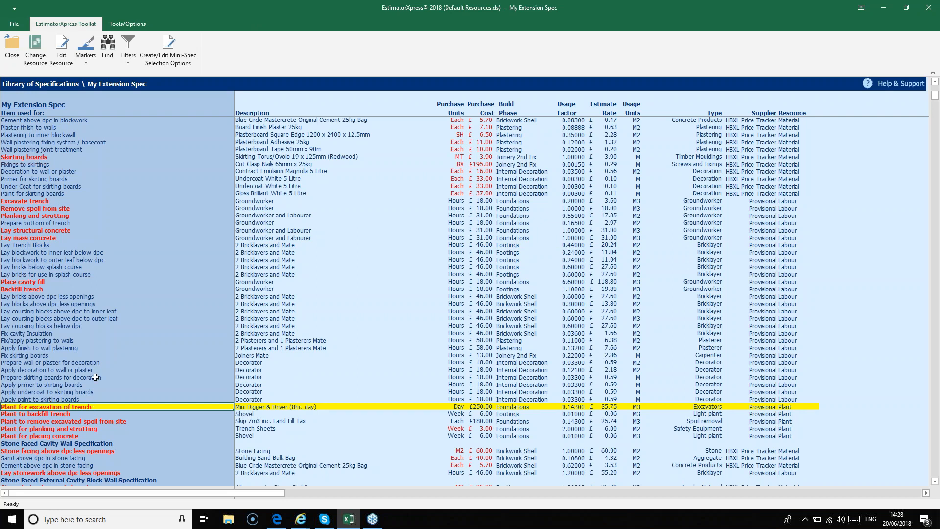
Step: Review the Skirting boards material and its related labour items for fixing, preparing, priming, undercoating and painting
{"action": "left_click", "coordinate": [33, 157]}
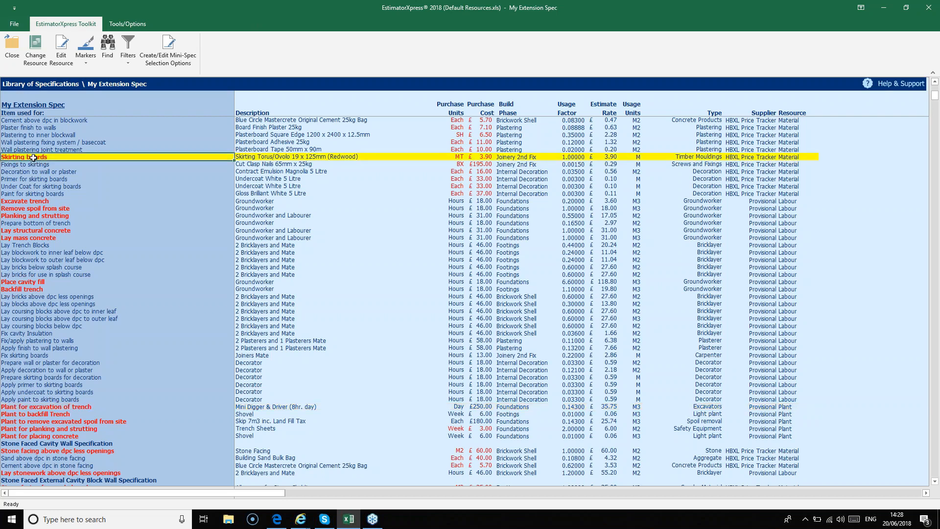
{"action": "left_click", "coordinate": [31, 354]}
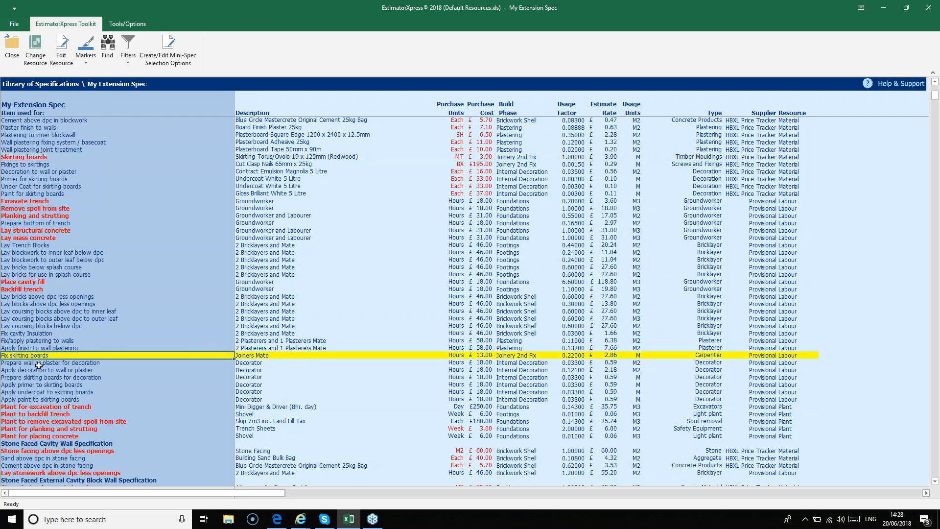
{"action": "left_click", "coordinate": [47, 378]}
{"action": "left_click", "coordinate": [42, 385]}
{"action": "left_click", "coordinate": [53, 392]}
{"action": "left_click", "coordinate": [54, 399]}
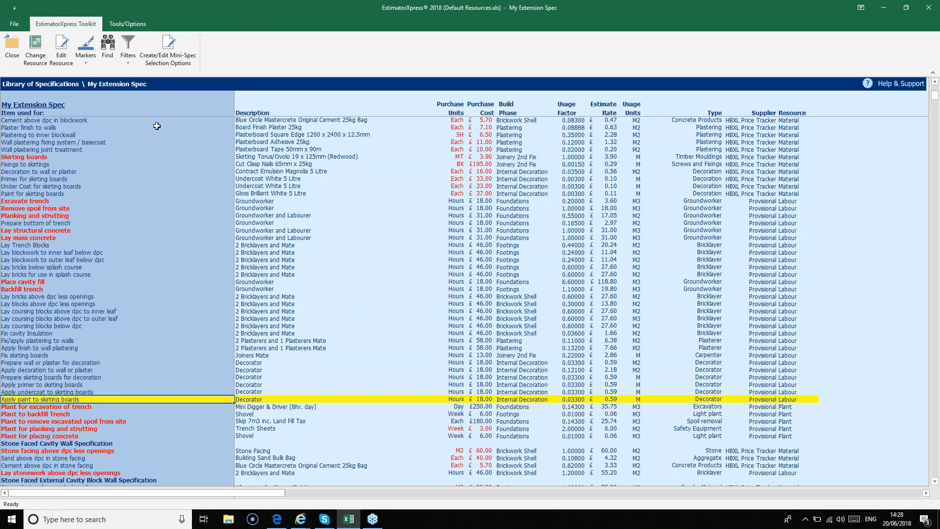
Step: Look over the full range of Cavity Wall Specification items and return to the section's heading
{"action": "scroll", "coordinate": [246, 164], "scroll_direction": "up", "scroll_amount": 9}
{"action": "scroll", "coordinate": [225, 162], "scroll_direction": "up", "scroll_amount": 1}
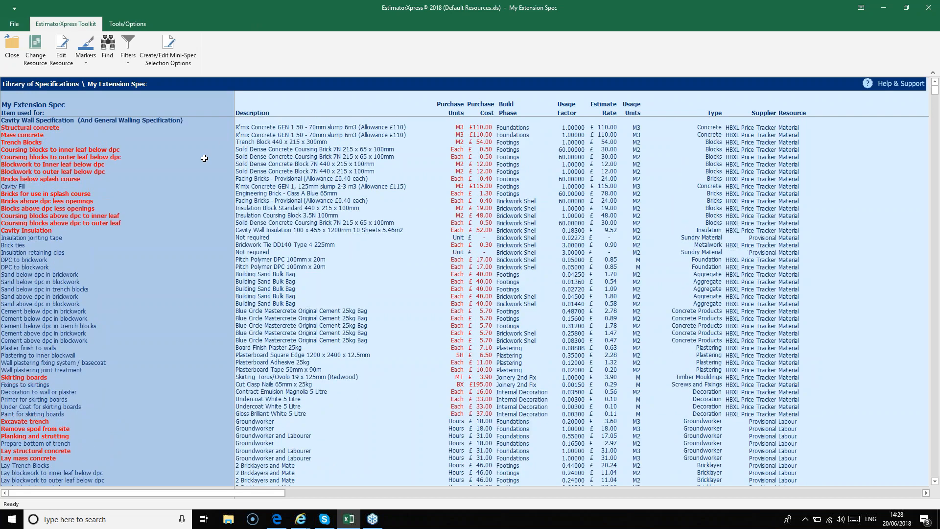
{"action": "scroll", "coordinate": [183, 352], "scroll_direction": "down", "scroll_amount": 4}
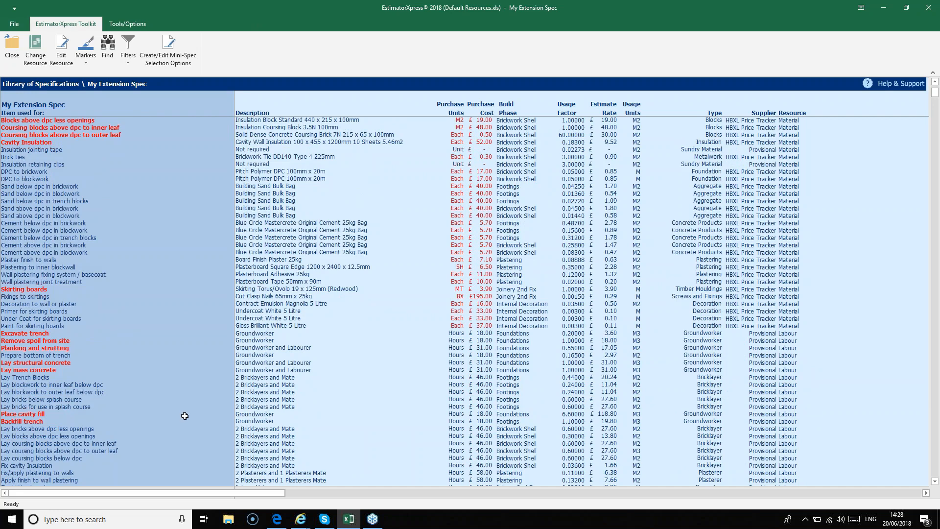
{"action": "scroll", "coordinate": [185, 416], "scroll_direction": "down", "scroll_amount": 5}
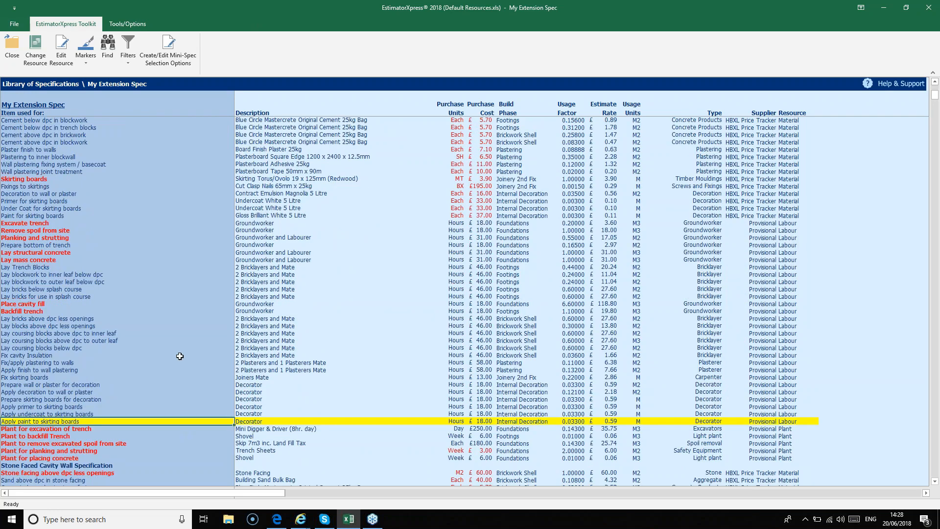
{"action": "scroll", "coordinate": [54, 130], "scroll_direction": "up", "scroll_amount": 8}
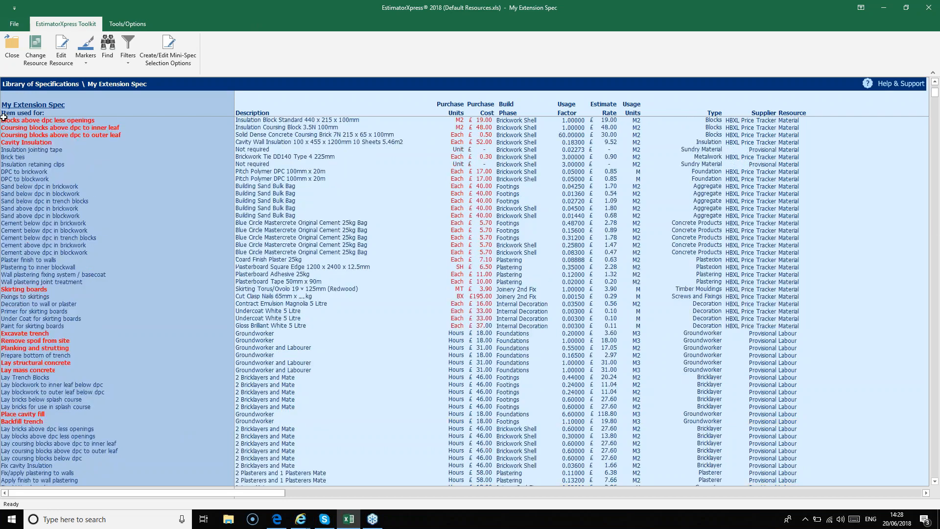
{"action": "scroll", "coordinate": [55, 131], "scroll_direction": "up", "scroll_amount": 1}
{"action": "left_click", "coordinate": [59, 120]}
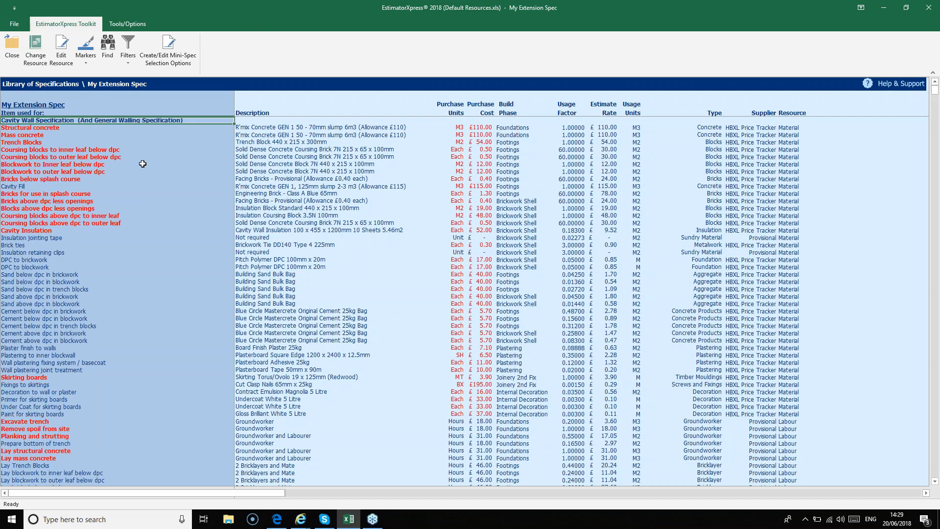
Step: Examine the Stone Faced Cavity Wall, Stone Faced External Cavity Block Wall and Partition Block Wall sections of the specification
{"action": "scroll", "coordinate": [141, 160], "scroll_direction": "down", "scroll_amount": 1}
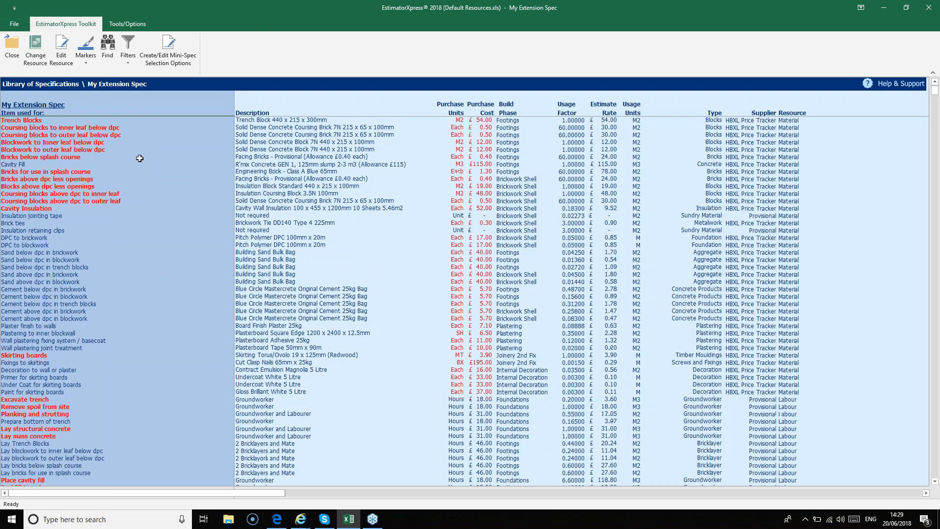
{"action": "scroll", "coordinate": [139, 158], "scroll_direction": "down", "scroll_amount": 20}
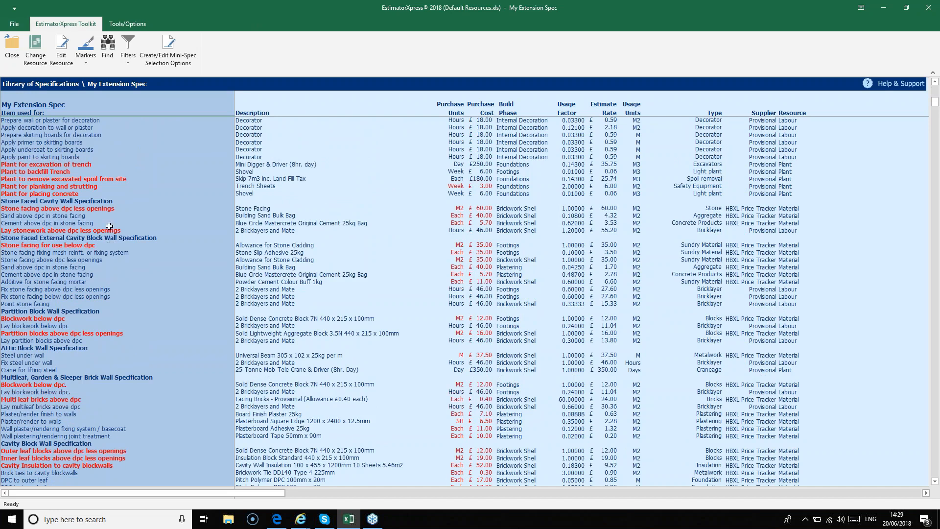
{"action": "left_click", "coordinate": [107, 200]}
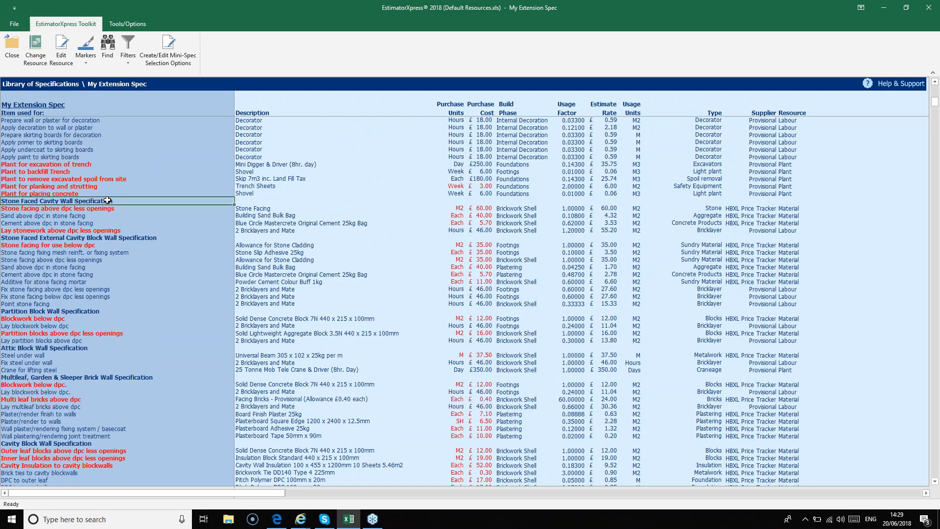
{"action": "left_click", "coordinate": [112, 238]}
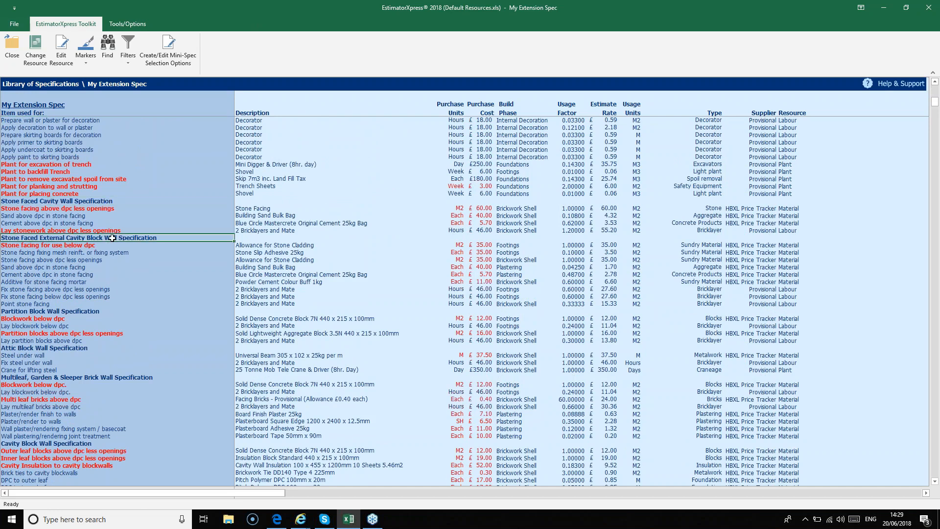
{"action": "left_click", "coordinate": [100, 310]}
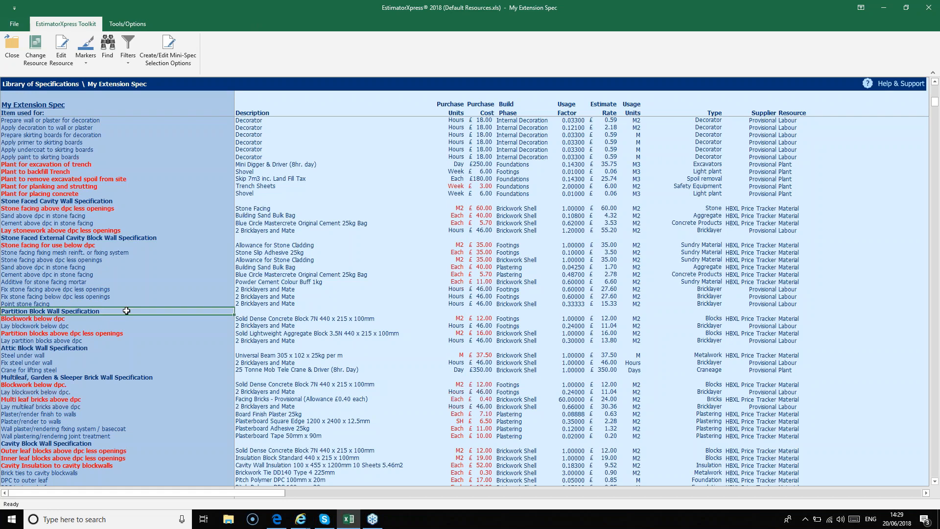
Step: Browse the remaining wall sections, from Attic Block Wall through Toothing in Walls, and locate the Tiled Roof General Specification
{"action": "scroll", "coordinate": [126, 311], "scroll_direction": "down", "scroll_amount": 1}
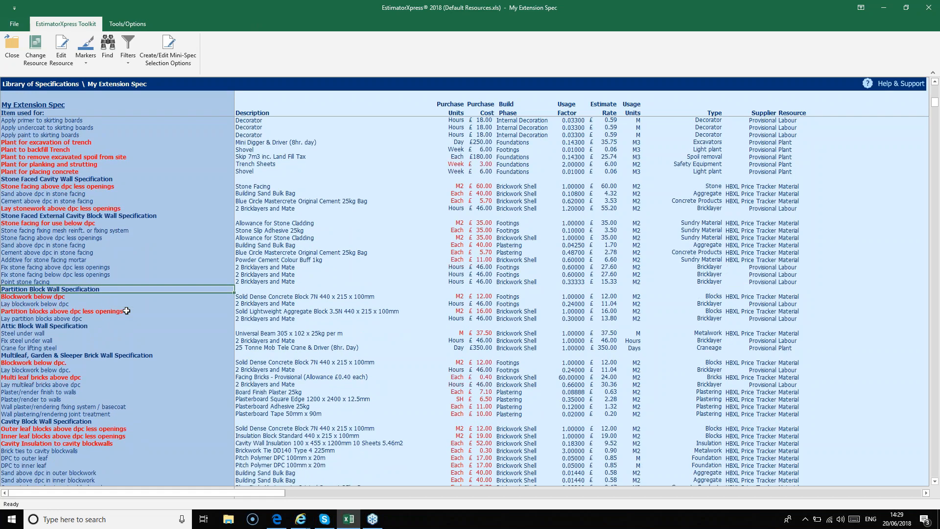
{"action": "scroll", "coordinate": [126, 311], "scroll_direction": "down", "scroll_amount": 12}
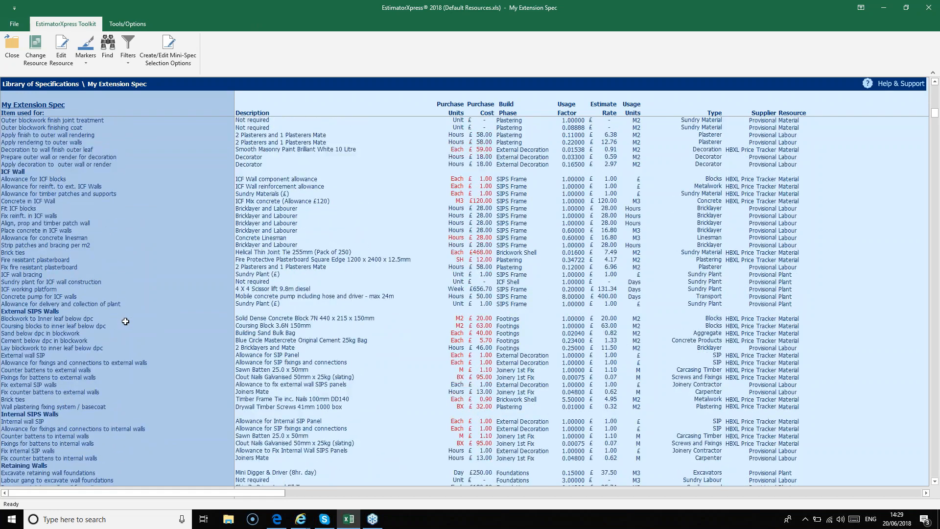
{"action": "scroll", "coordinate": [125, 324], "scroll_direction": "down", "scroll_amount": 5}
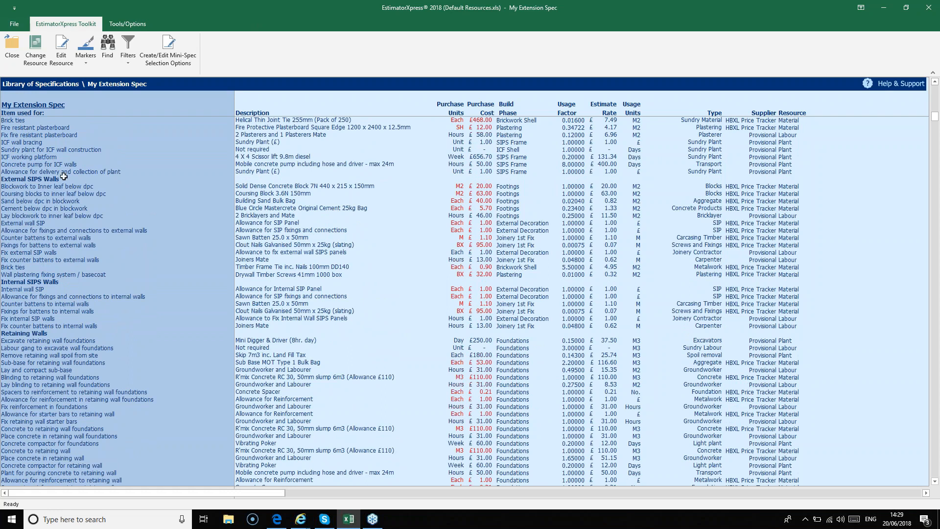
{"action": "scroll", "coordinate": [122, 319], "scroll_direction": "down", "scroll_amount": 15}
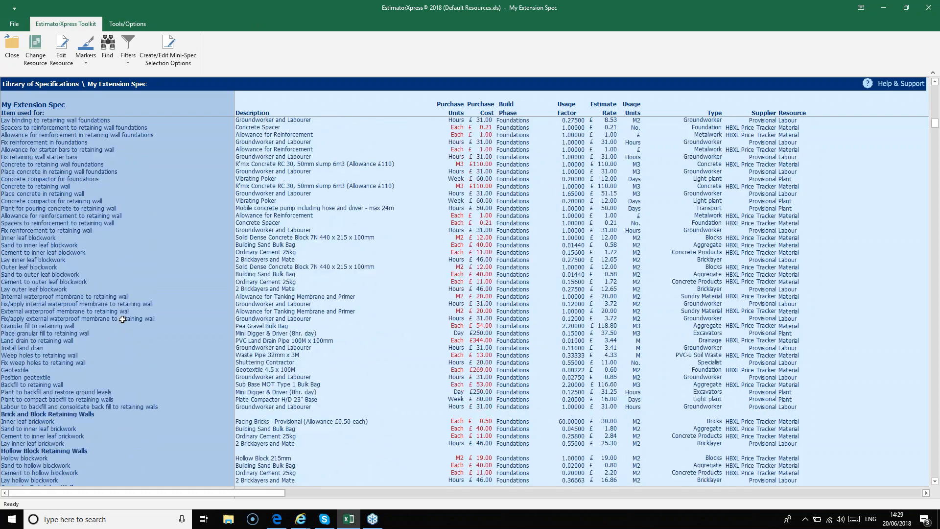
{"action": "scroll", "coordinate": [123, 319], "scroll_direction": "down", "scroll_amount": 17}
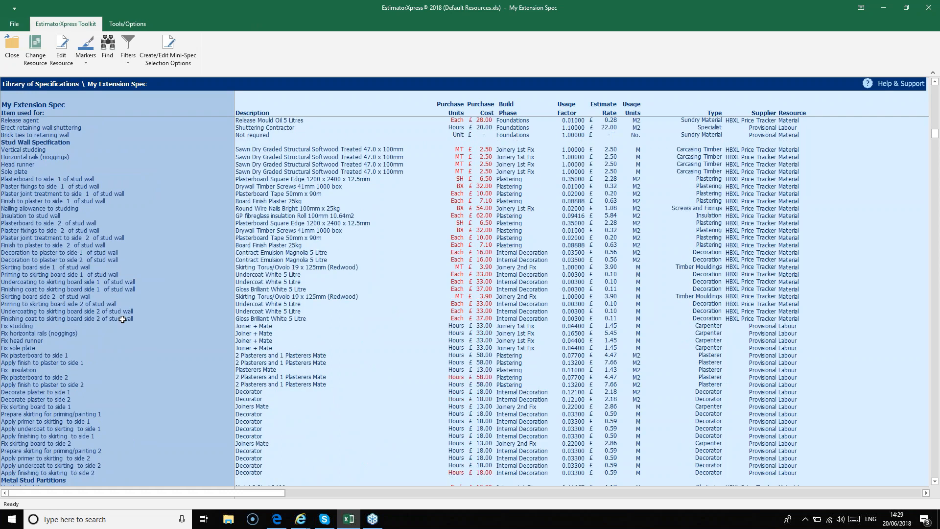
{"action": "scroll", "coordinate": [122, 320], "scroll_direction": "down", "scroll_amount": 14}
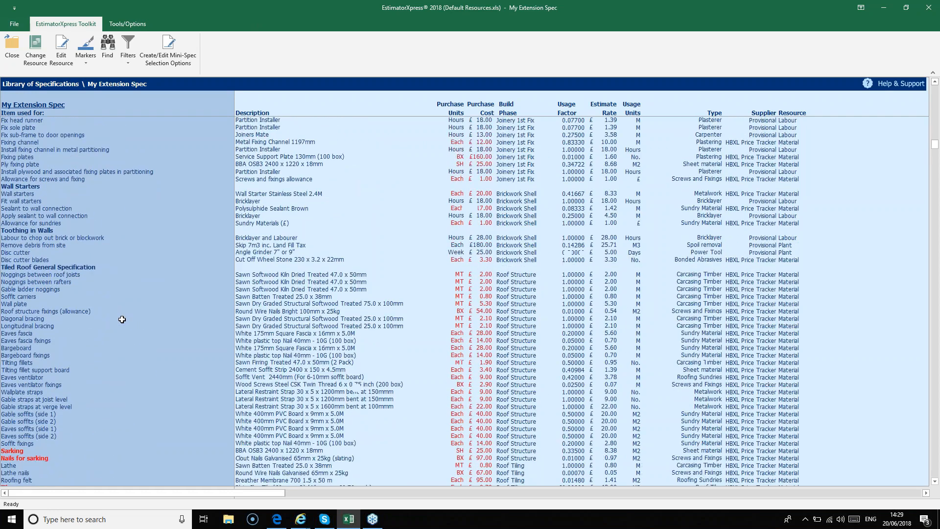
{"action": "scroll", "coordinate": [123, 319], "scroll_direction": "down", "scroll_amount": 2}
{"action": "left_click", "coordinate": [95, 223]}
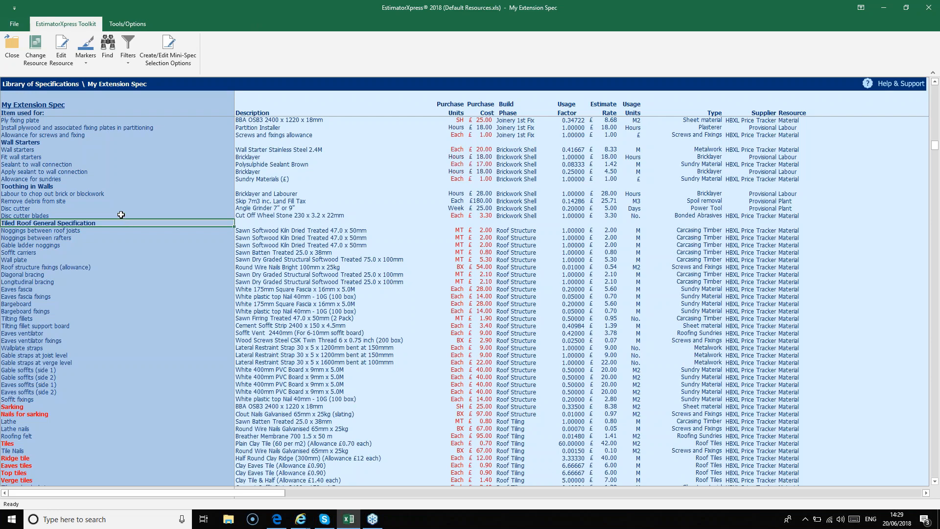
Step: Return to the start of the specification and review the Item used for, Description, Purchase Units, Purchase Cost and Build Phase columns
{"action": "left_click_drag", "start_coordinate": [935, 145], "coordinate": [935, 71]}
{"action": "left_click", "coordinate": [52, 120]}
{"action": "key", "text": "Up"}
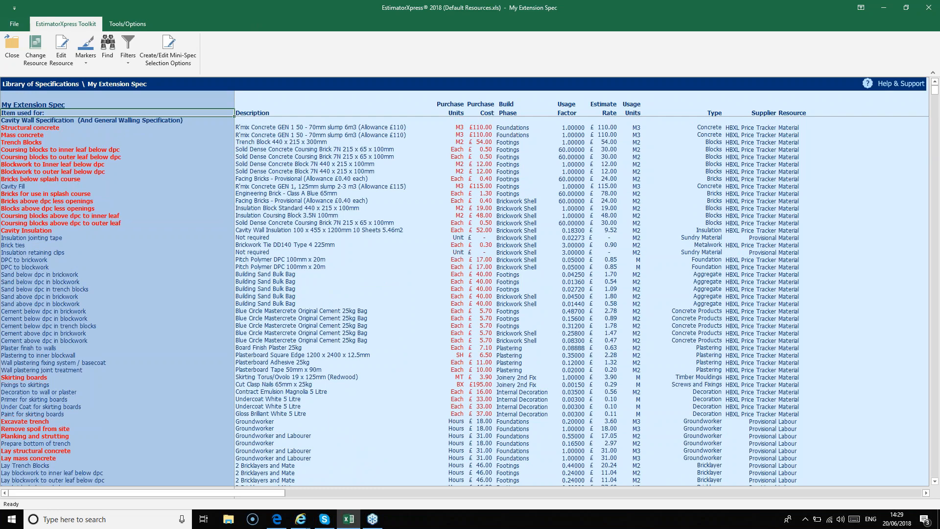
{"action": "left_click", "coordinate": [286, 114]}
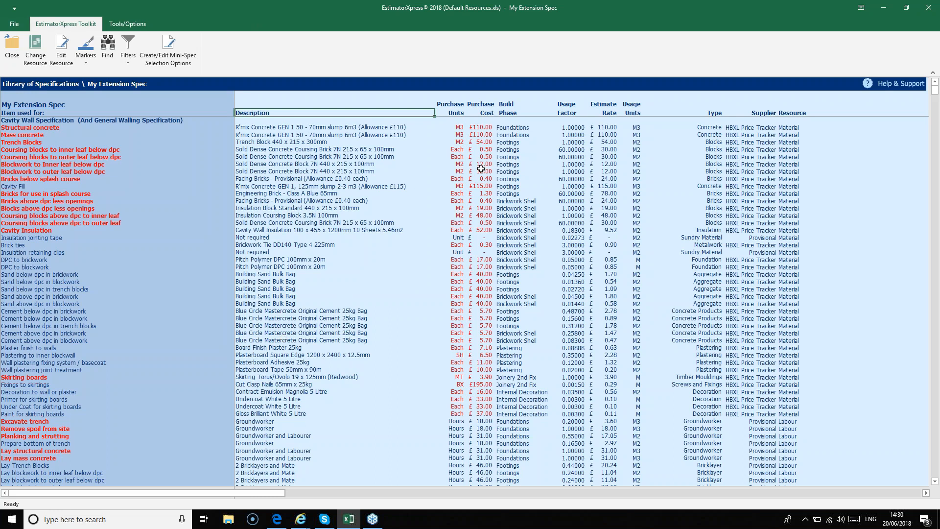
{"action": "left_click", "coordinate": [457, 113]}
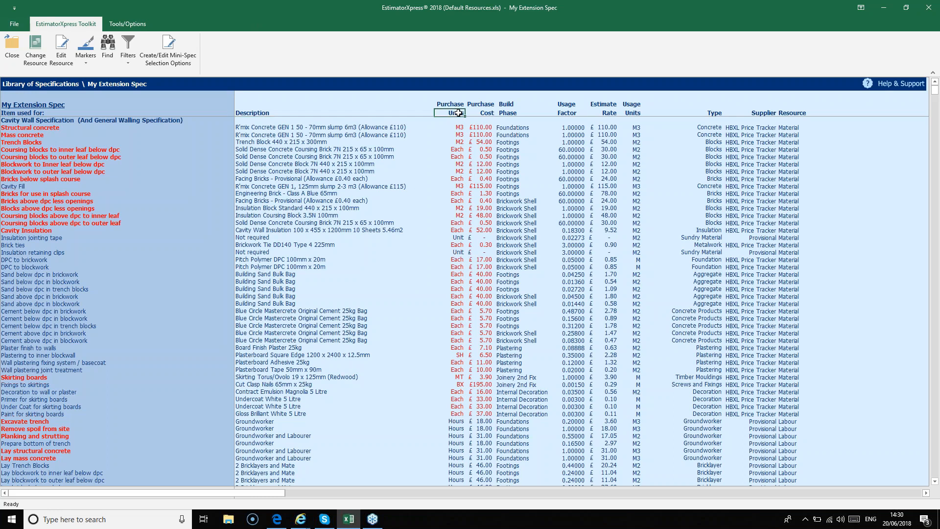
{"action": "left_click", "coordinate": [484, 112]}
{"action": "left_click", "coordinate": [516, 112]}
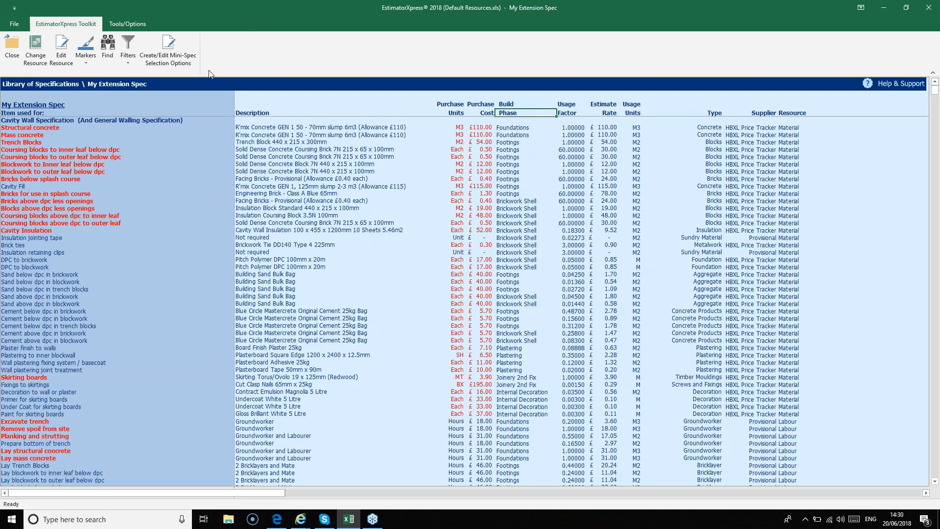
Step: Turn on highlighting of the selected line and try it on the "Sand below dpc in trench blocks" item
{"action": "left_click", "coordinate": [131, 59]}
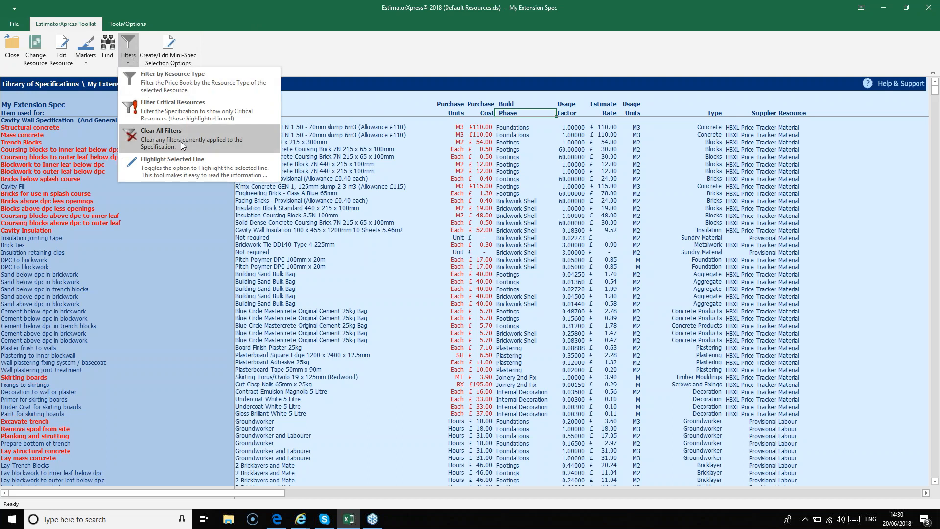
{"action": "left_click", "coordinate": [207, 169]}
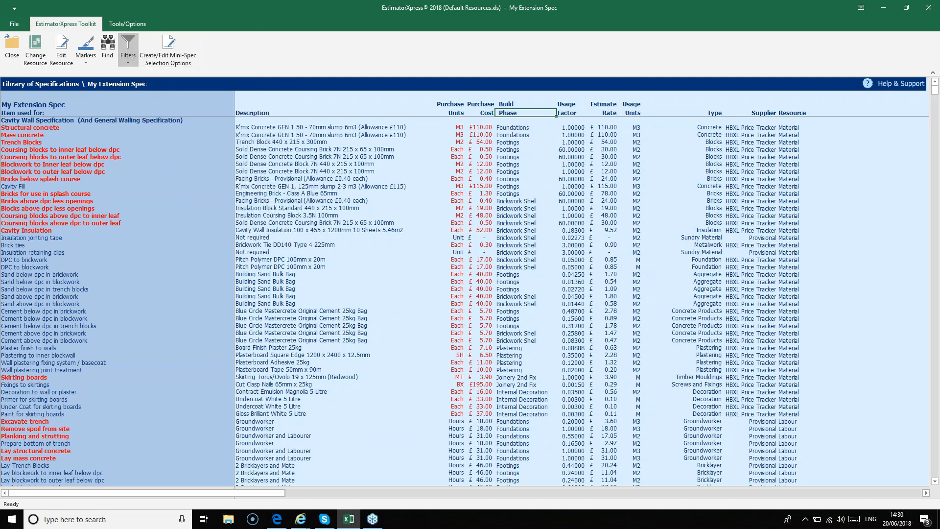
{"action": "left_click", "coordinate": [153, 289]}
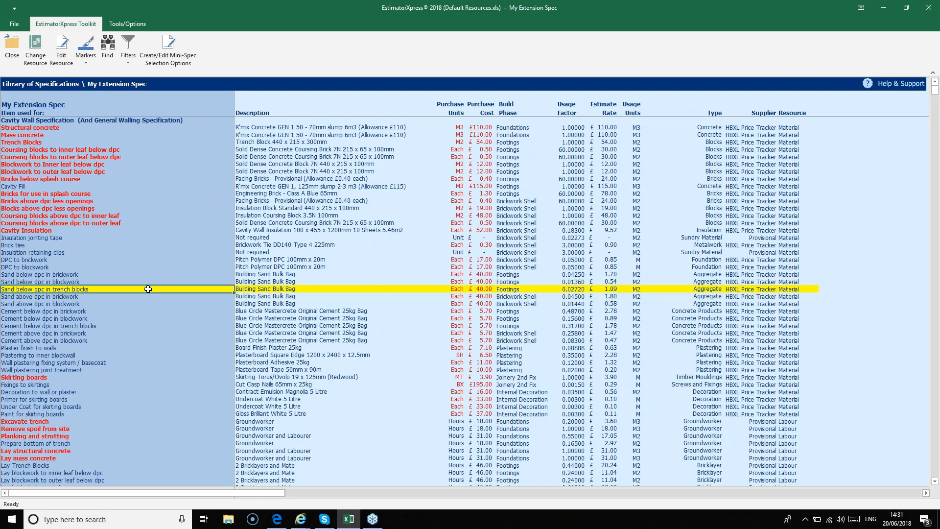
Step: Open the Price Book to choose a replacement resource for the Cavity Insulation item
{"action": "left_click", "coordinate": [69, 231]}
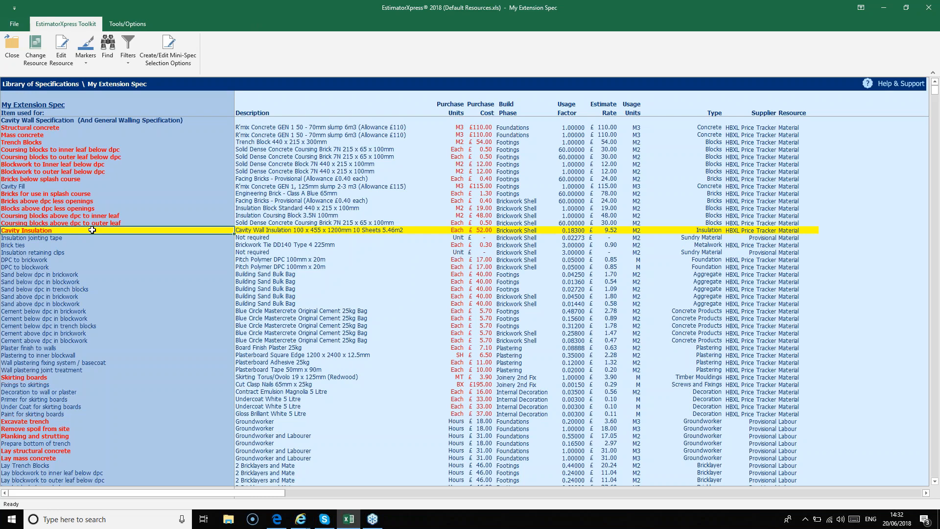
{"action": "left_click", "coordinate": [437, 362]}
{"action": "left_click", "coordinate": [491, 230]}
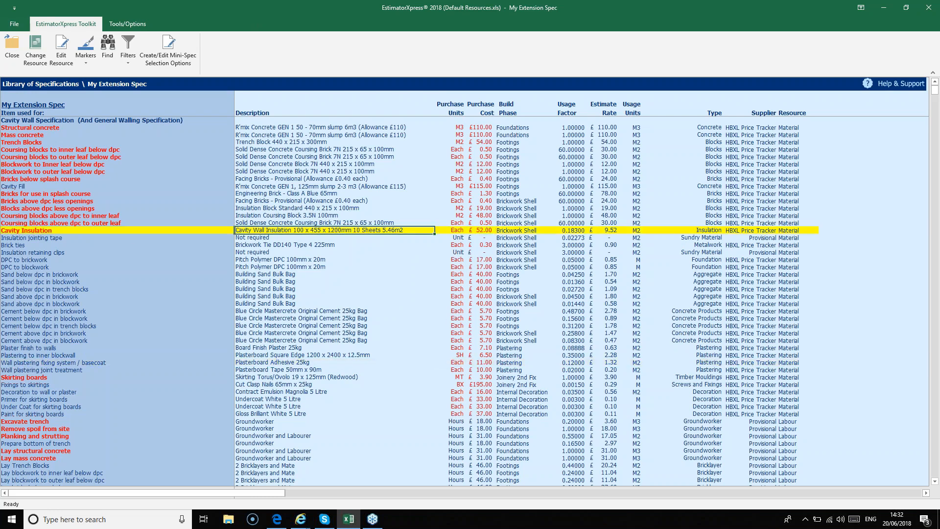
{"action": "left_click", "coordinate": [126, 267]}
{"action": "left_click", "coordinate": [124, 230]}
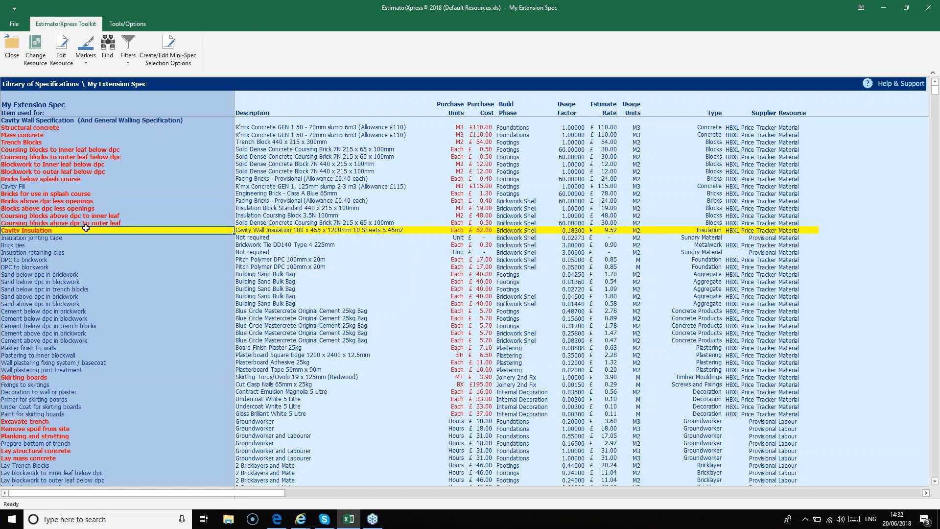
{"action": "left_click", "coordinate": [45, 61]}
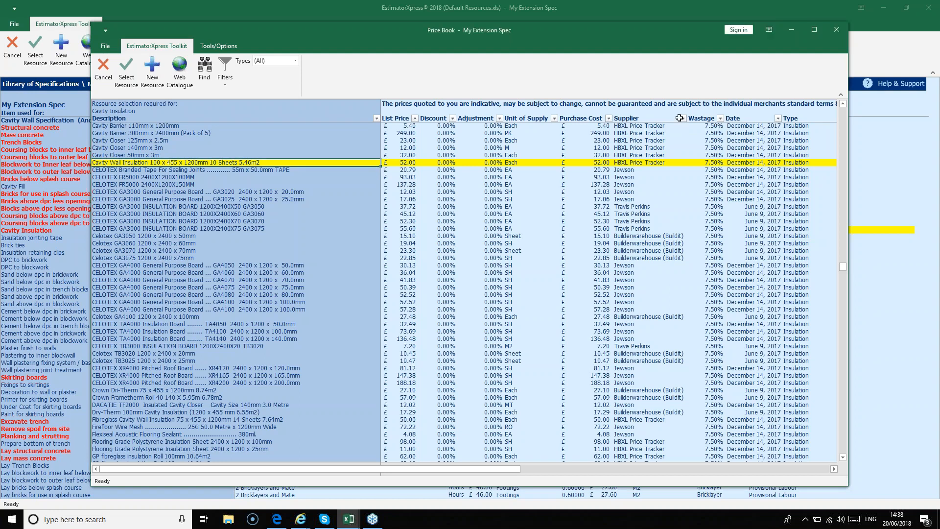
Step: Filter the Price Book resources to show only the supplier HBXL Price Tracker
{"action": "left_click", "coordinate": [682, 119]}
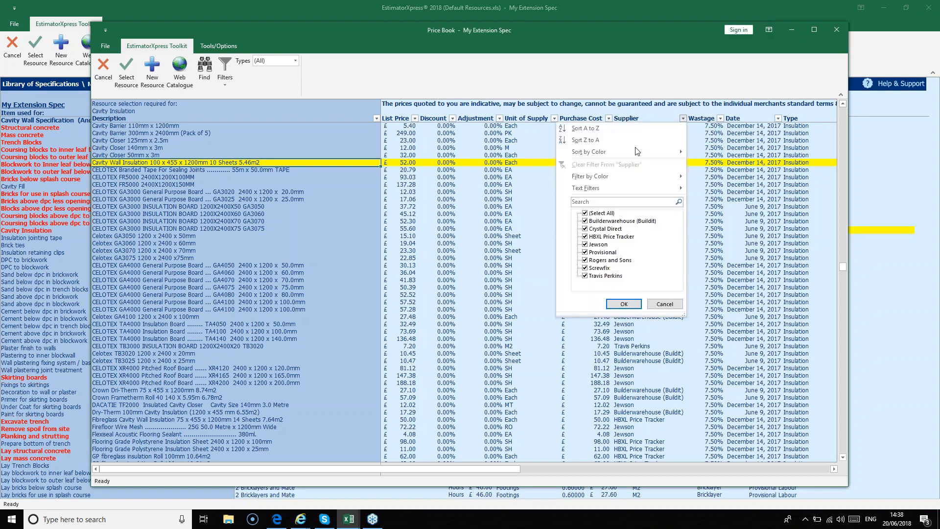
{"action": "left_click", "coordinate": [585, 214]}
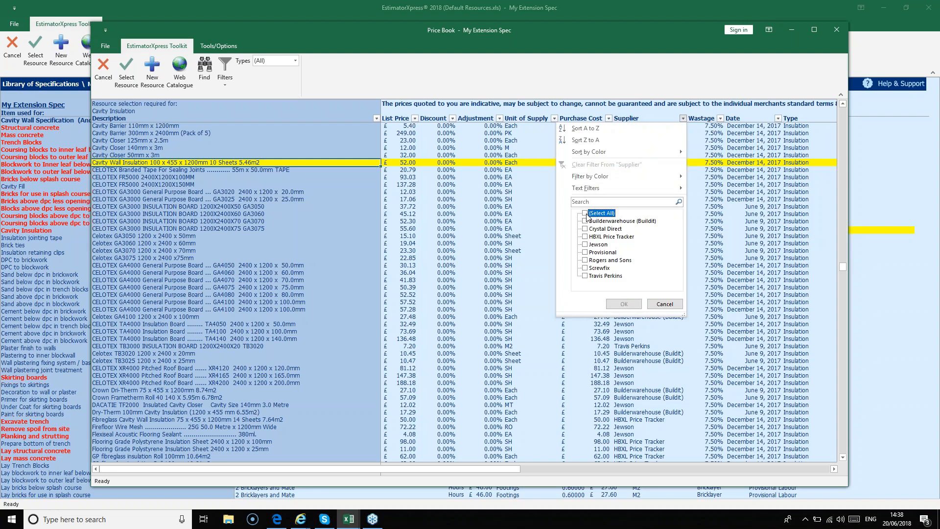
{"action": "left_click", "coordinate": [586, 237]}
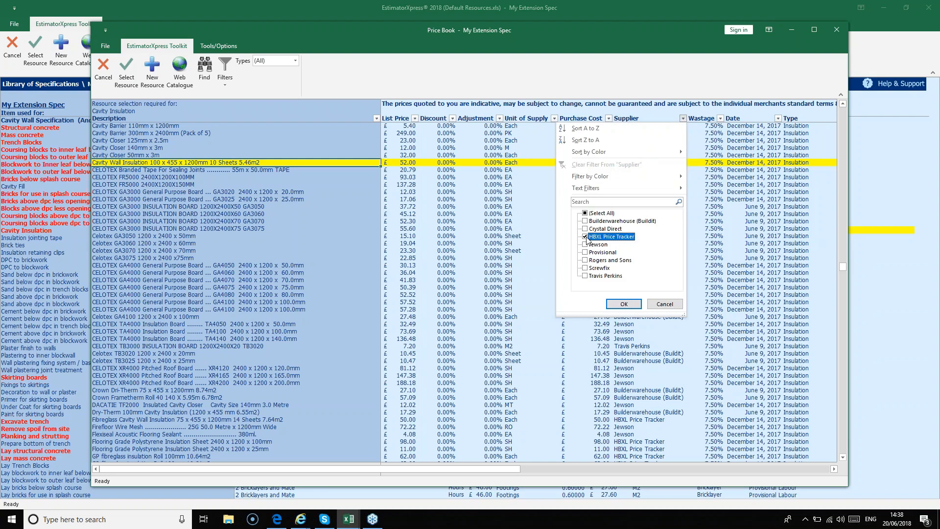
{"action": "left_click", "coordinate": [632, 304]}
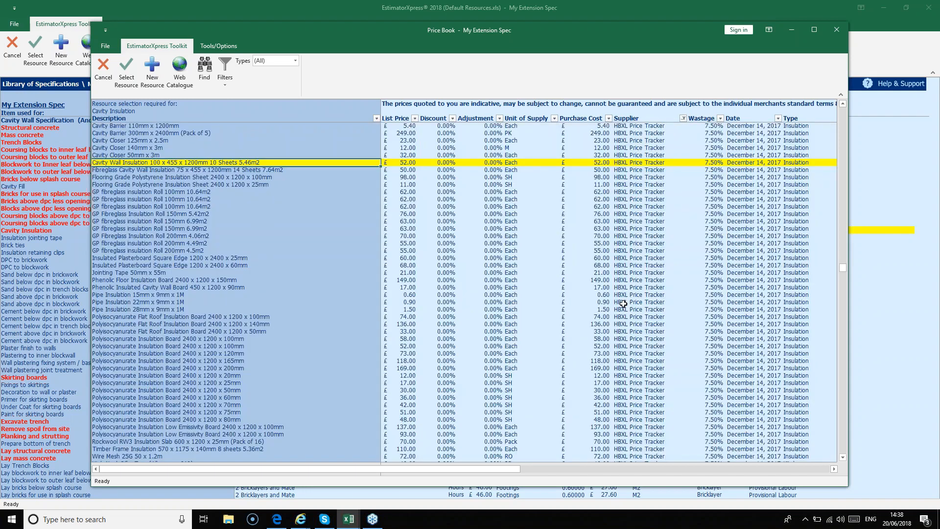
Step: Choose Polyisocyanurate Insulation Board 2400 x 1200 x 75mm as the Cavity Insulation resource
{"action": "left_click_drag", "start_coordinate": [267, 340], "coordinate": [217, 420]}
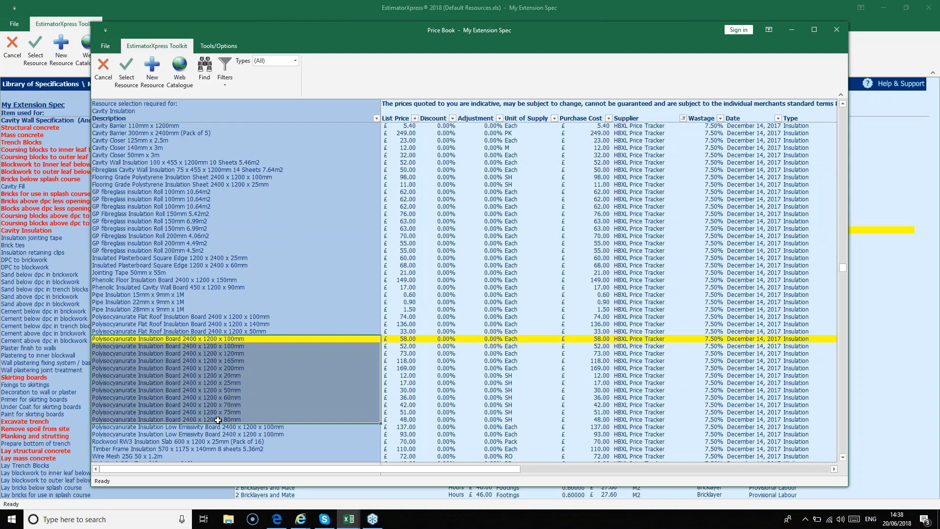
{"action": "left_click", "coordinate": [231, 413]}
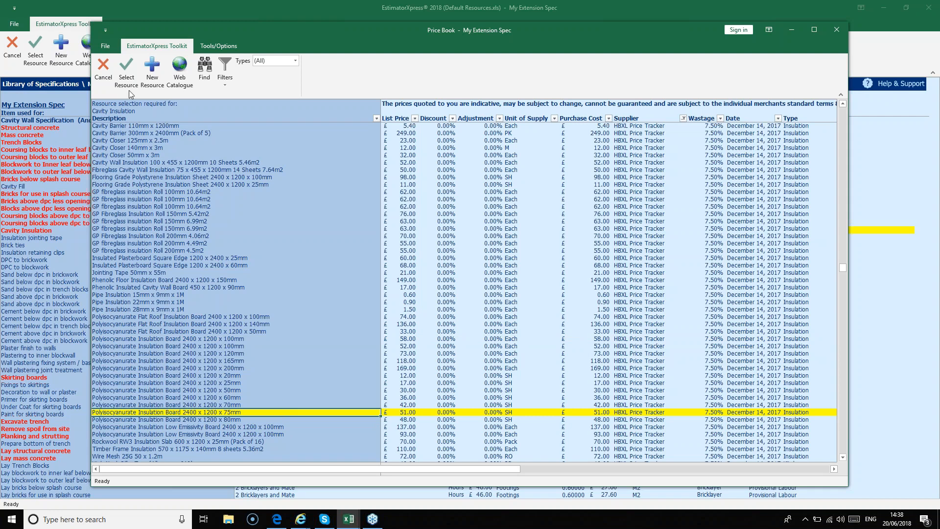
{"action": "left_click", "coordinate": [126, 69]}
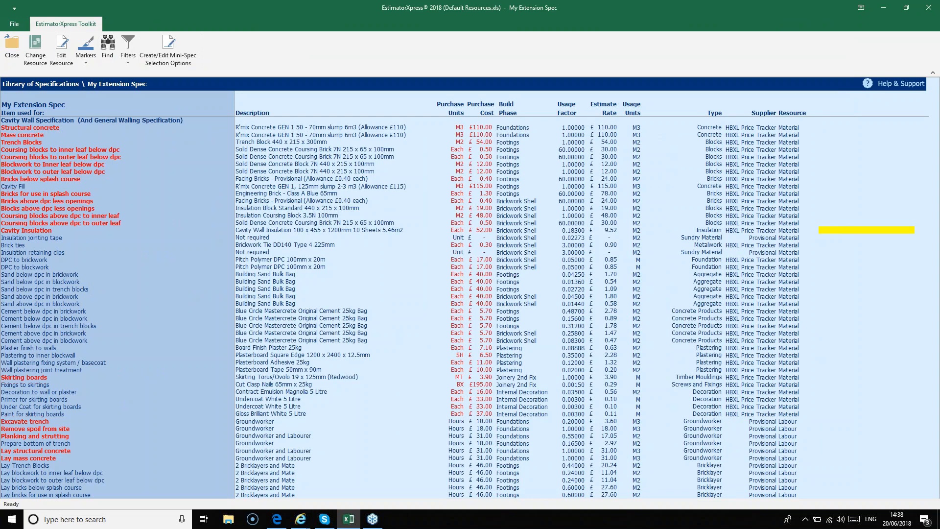
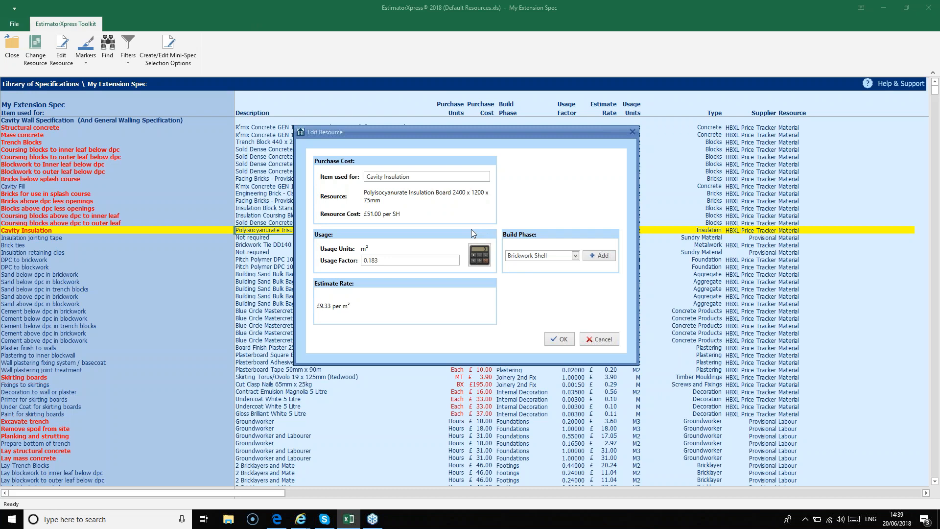
Step: Calculate the Cavity Insulation usage factor from 1 insulation board covering 2.88 M2
{"action": "left_click", "coordinate": [438, 261]}
{"action": "left_click", "coordinate": [480, 259]}
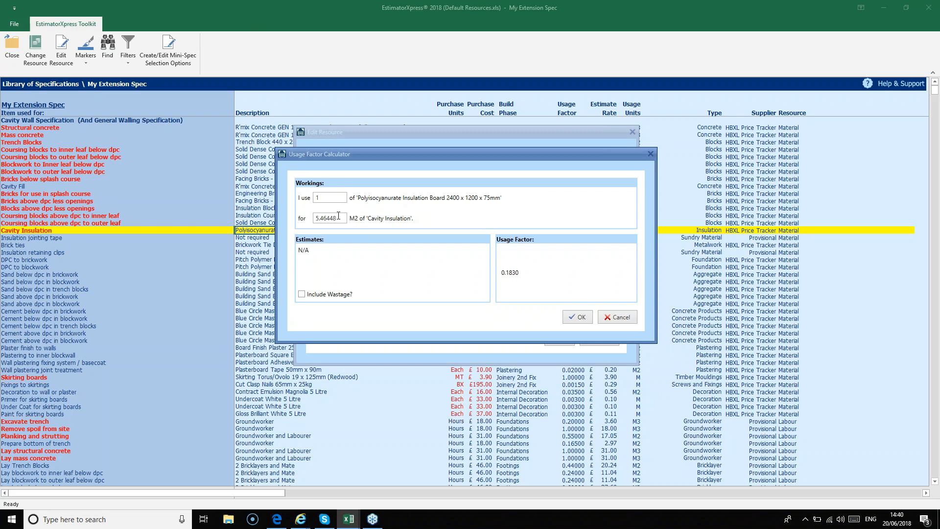
{"action": "left_click", "coordinate": [338, 216]}
{"action": "left_click_drag", "start_coordinate": [338, 215], "coordinate": [316, 218]}
{"action": "type", "text": "2.88"}
{"action": "left_click", "coordinate": [579, 318]}
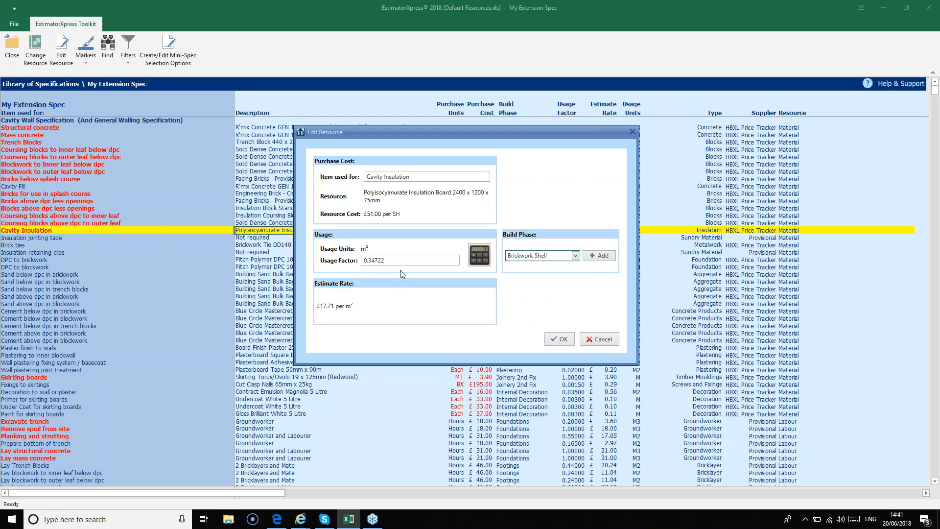
Step: Recheck the usage factor workings, save the Cavity Insulation resource and review its row in the specification
{"action": "left_click", "coordinate": [484, 266]}
{"action": "left_click", "coordinate": [484, 266]}
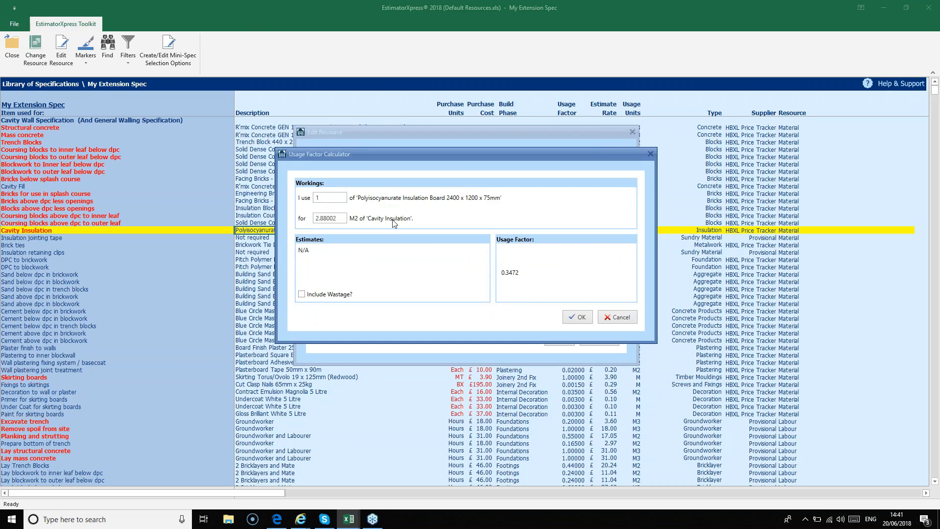
{"action": "left_click", "coordinate": [580, 317]}
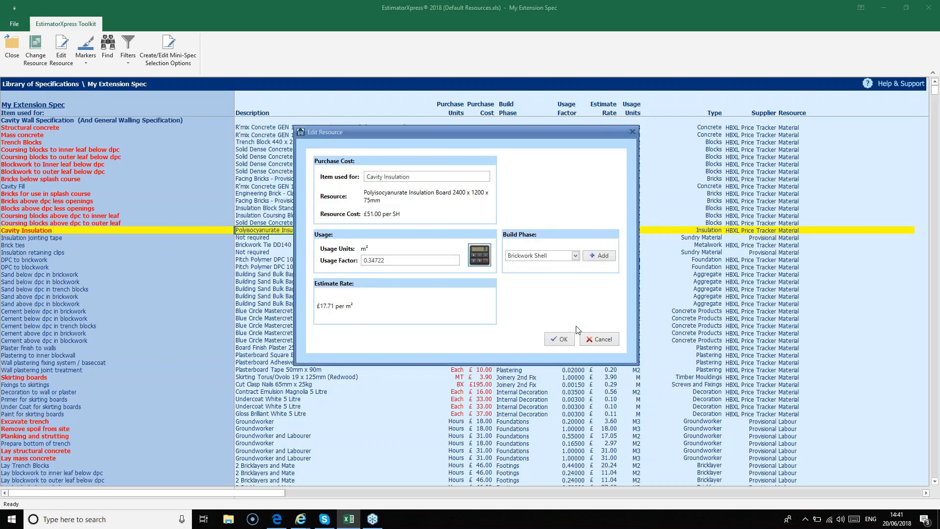
{"action": "left_click", "coordinate": [563, 339]}
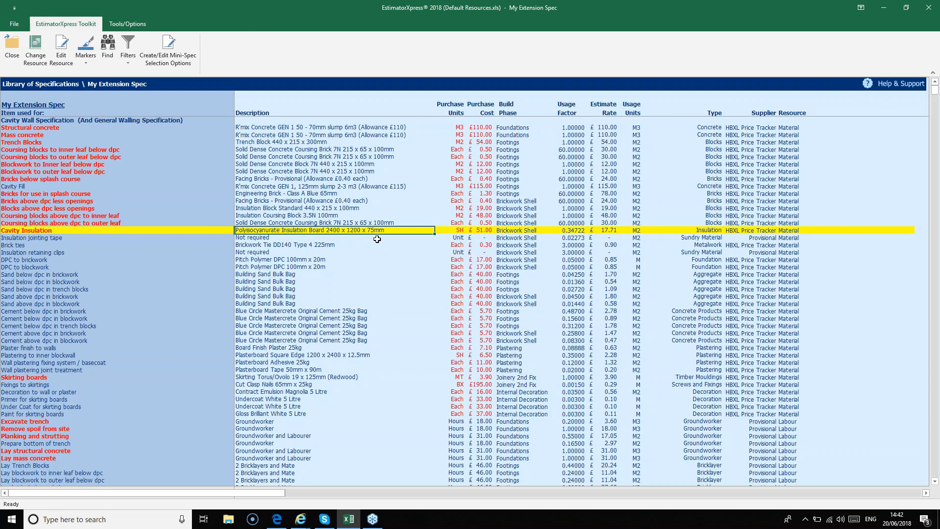
{"action": "left_click", "coordinate": [577, 231]}
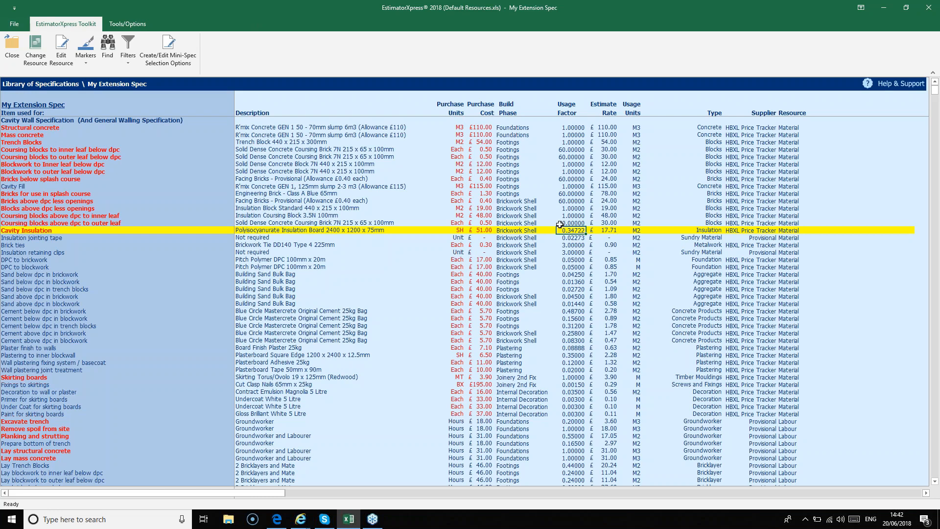
{"action": "left_click", "coordinate": [118, 230]}
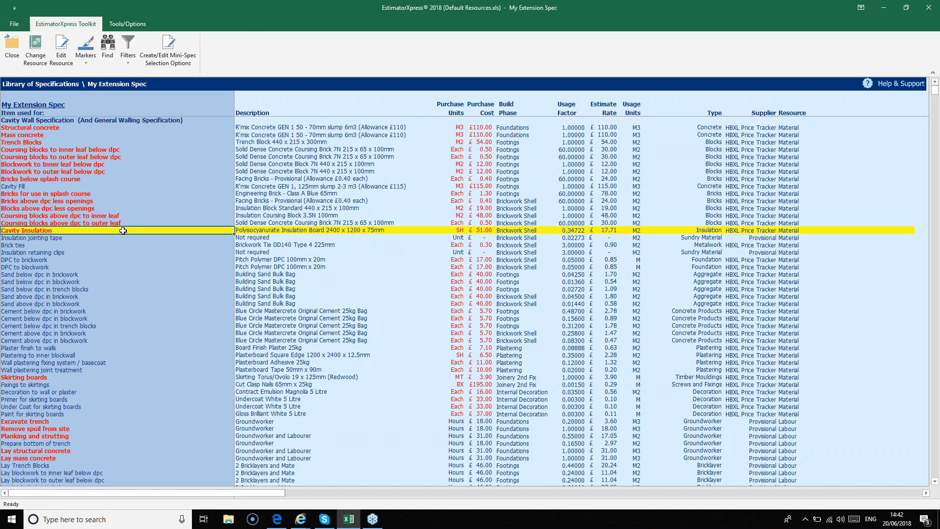
Step: Set the labour time in the usage factor workings of Fix cavity Insulation to 2 hours and save the resource
{"action": "scroll", "coordinate": [119, 298], "scroll_direction": "down", "scroll_amount": 3}
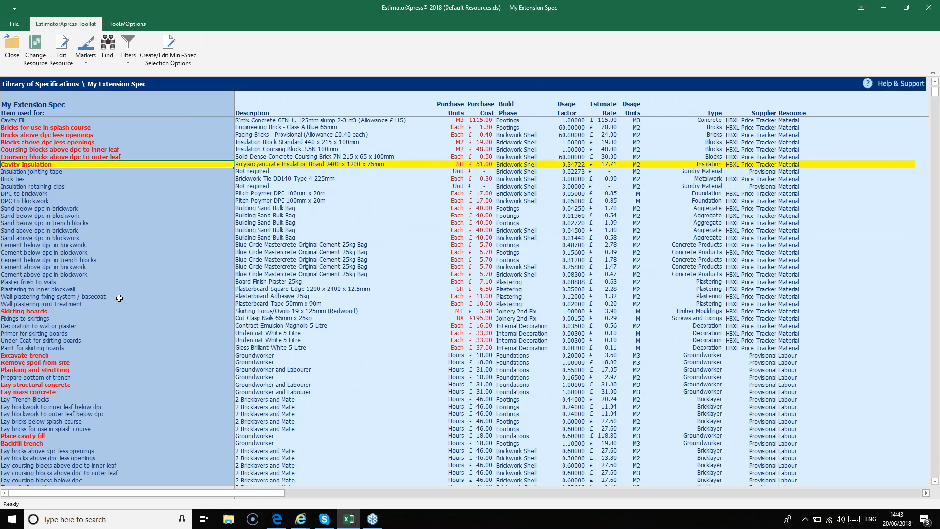
{"action": "scroll", "coordinate": [119, 298], "scroll_direction": "down", "scroll_amount": 3}
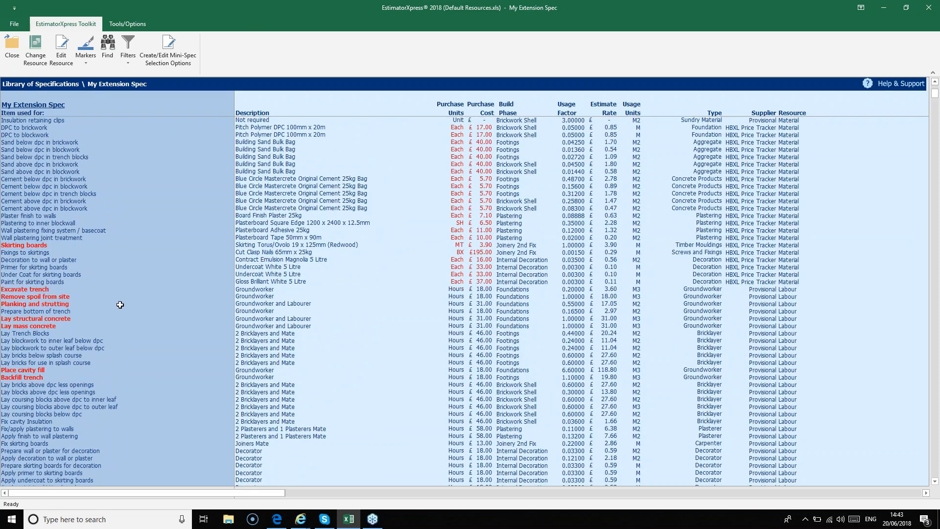
{"action": "left_click", "coordinate": [86, 421]}
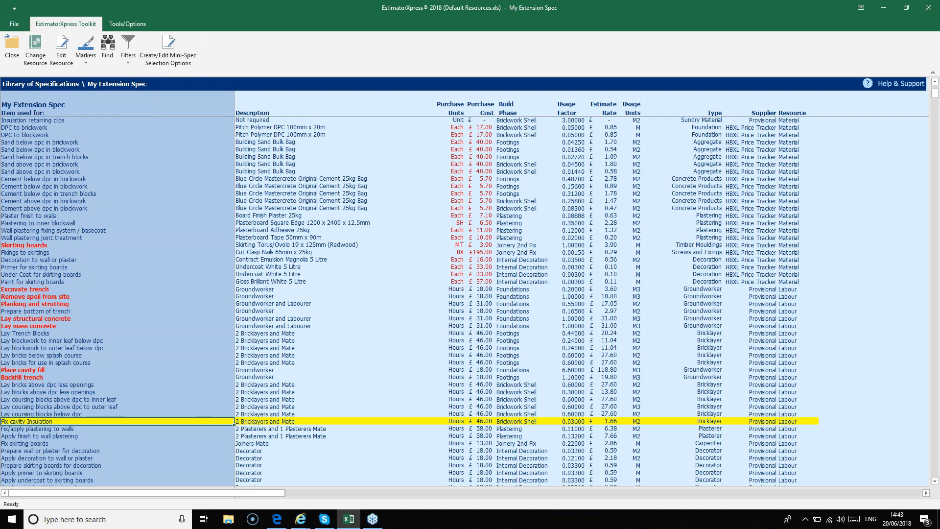
{"action": "right_click", "coordinate": [215, 420]}
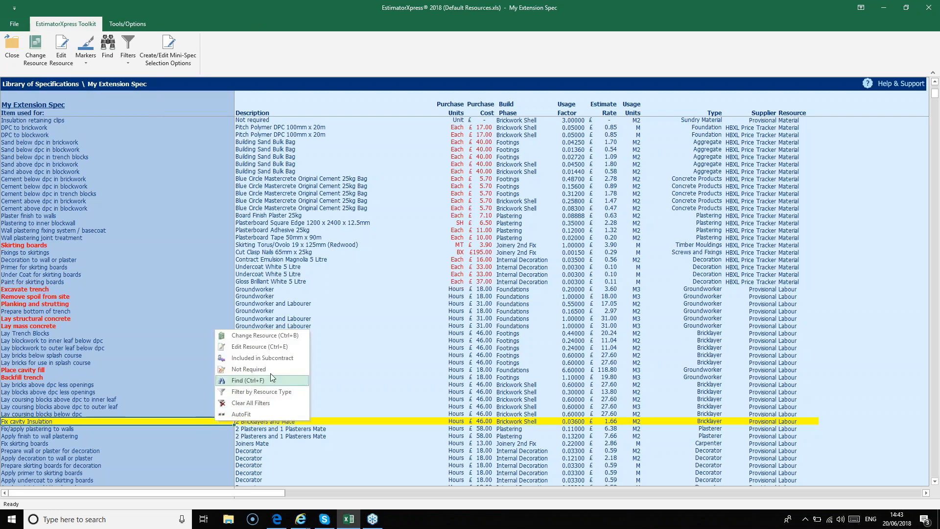
{"action": "left_click", "coordinate": [296, 348]}
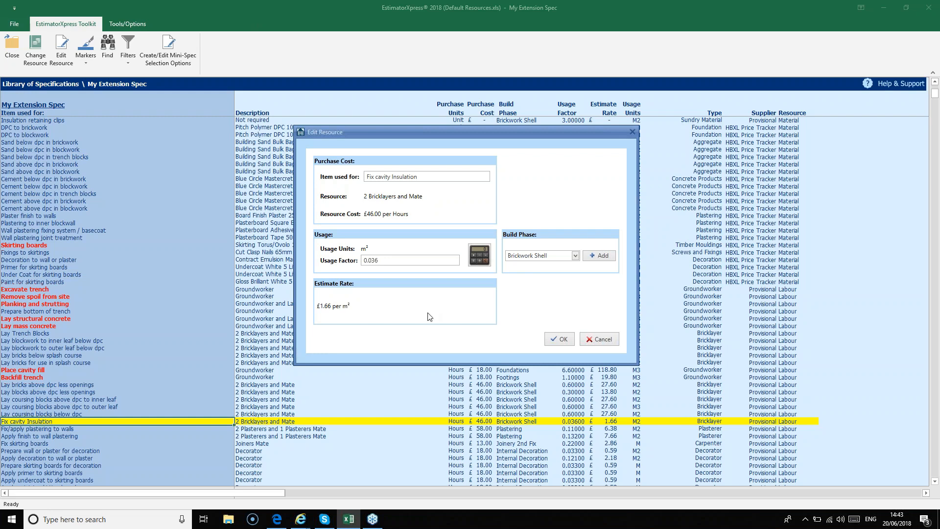
{"action": "left_click", "coordinate": [479, 256]}
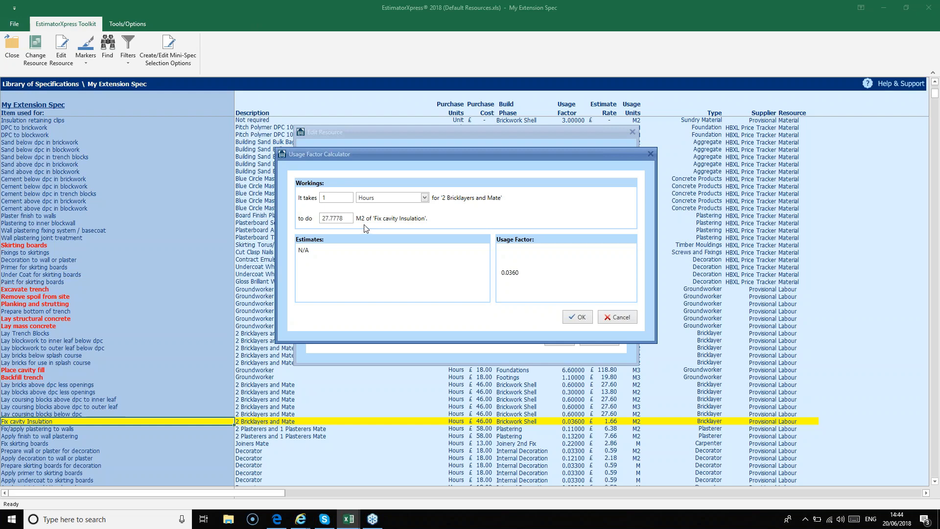
{"action": "double_click", "coordinate": [324, 197]}
{"action": "type", "text": "2"}
{"action": "left_click", "coordinate": [578, 319]}
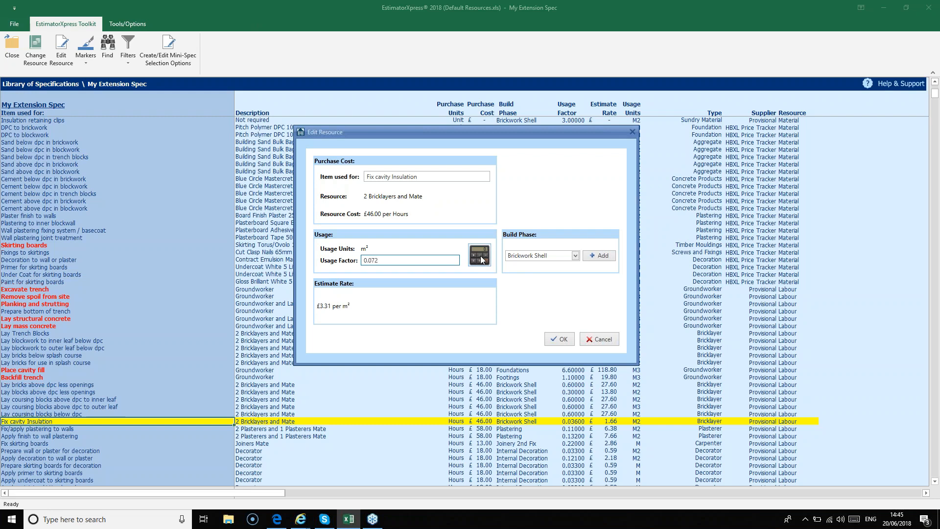
{"action": "left_click", "coordinate": [569, 342]}
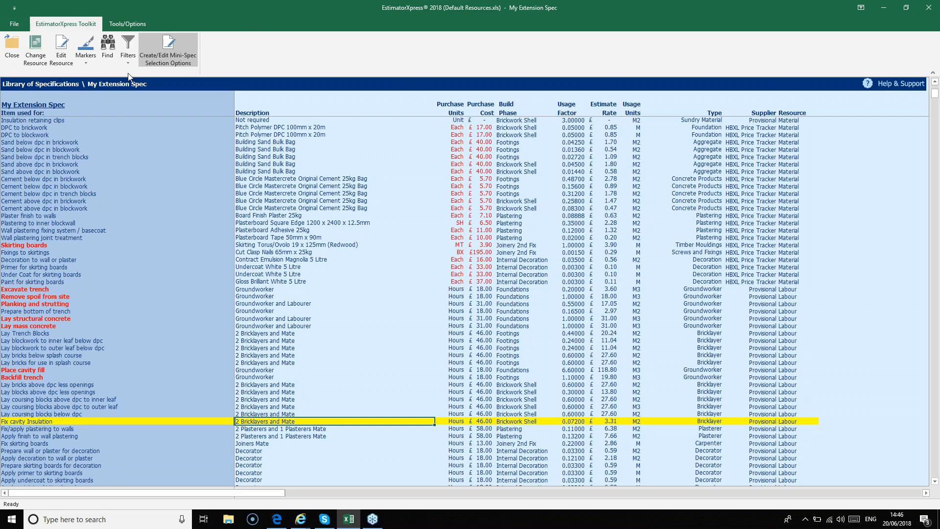
Step: Leave the specification library, then review and accept the standard Profit & Inflation settings
{"action": "left_click", "coordinate": [11, 51]}
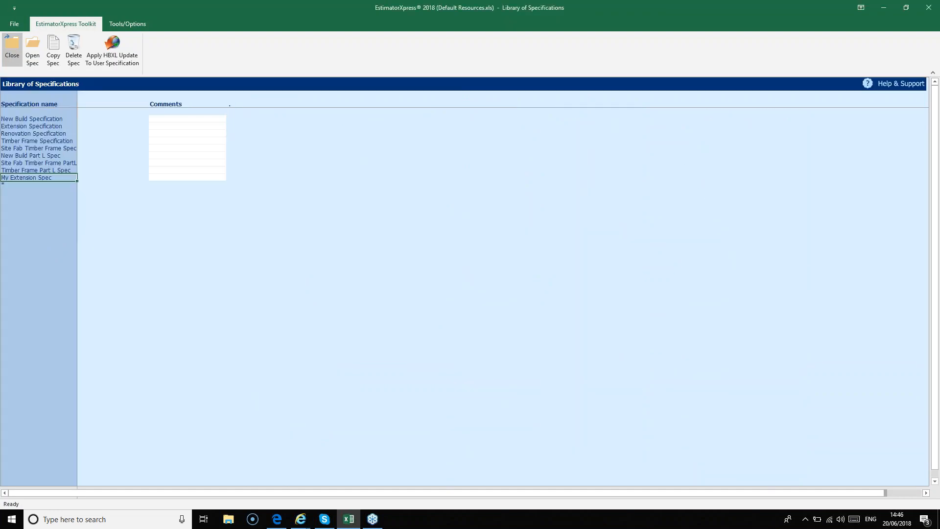
{"action": "left_click", "coordinate": [11, 51]}
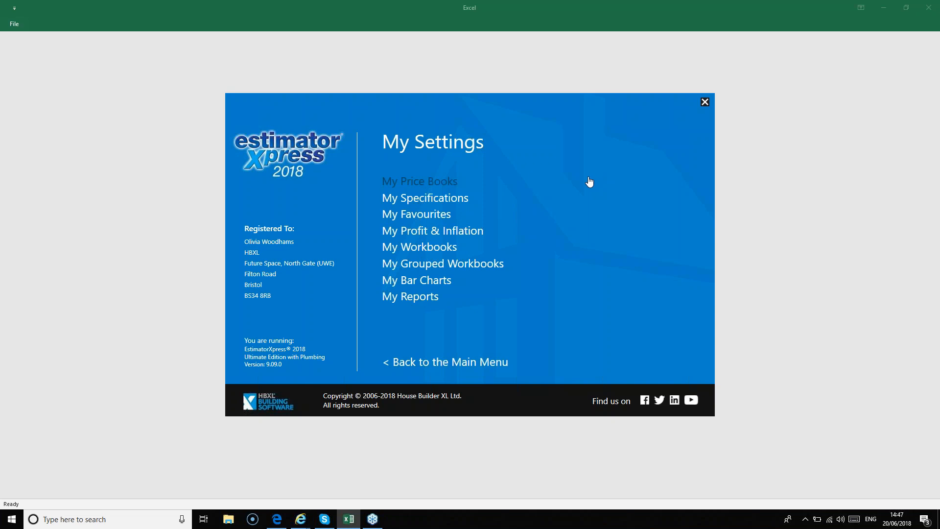
{"action": "left_click", "coordinate": [475, 232]}
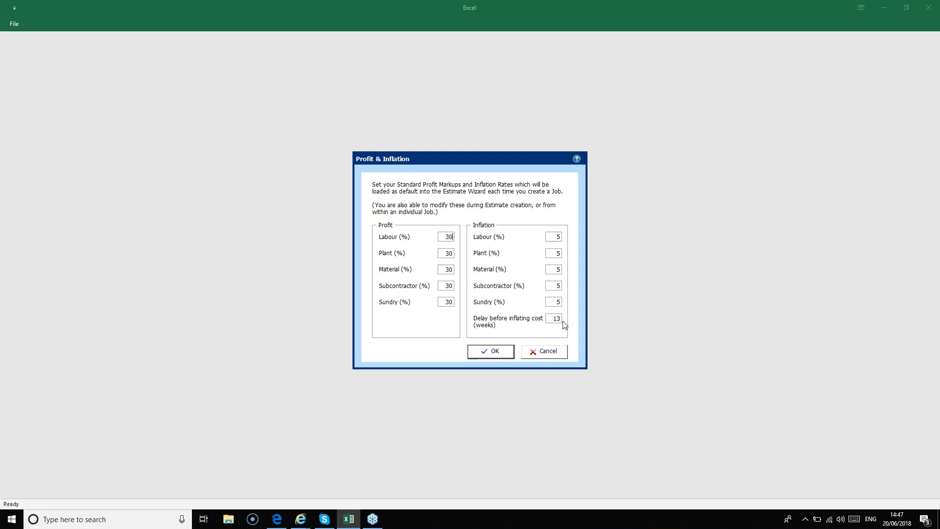
{"action": "left_click", "coordinate": [508, 352]}
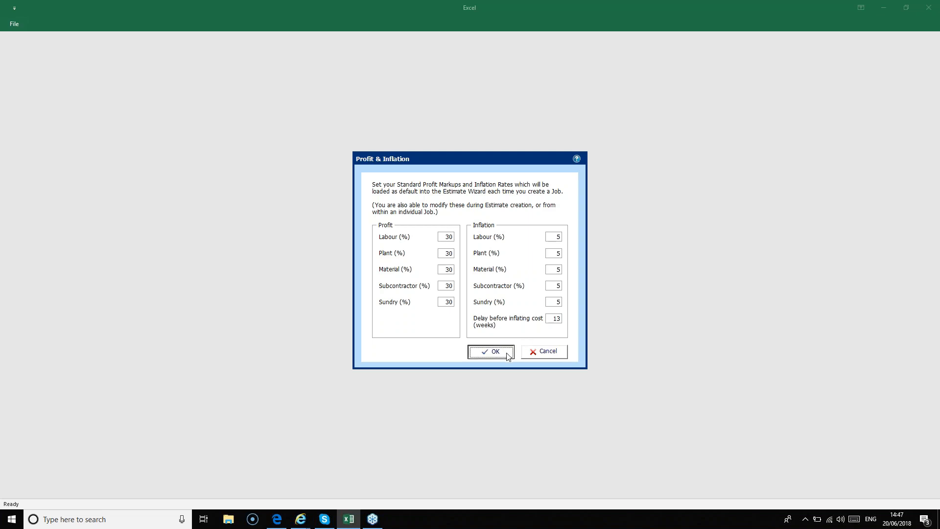